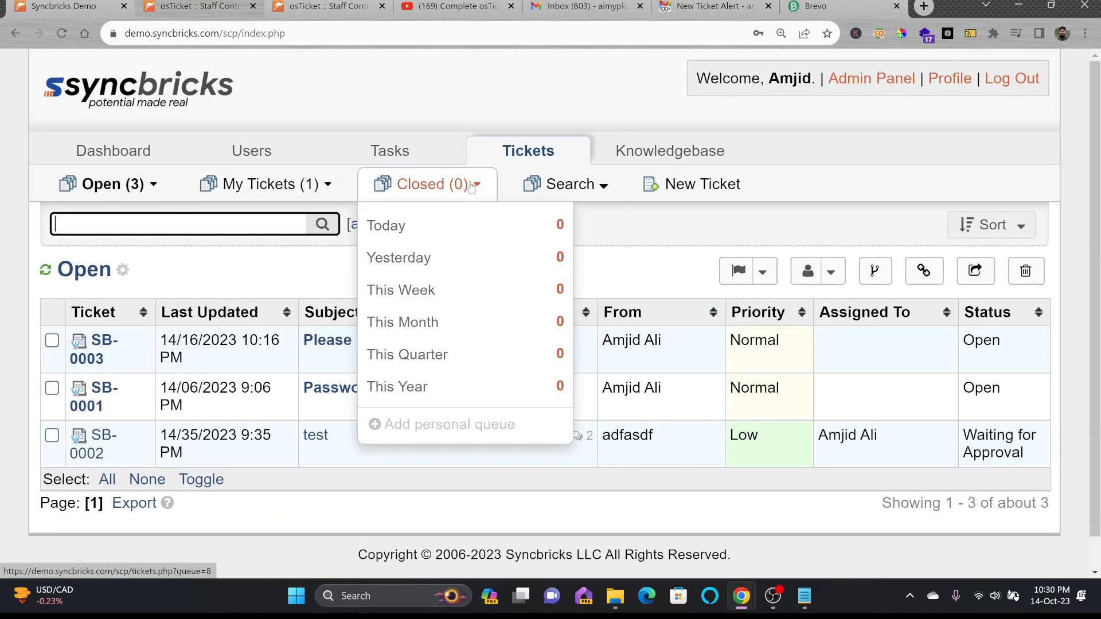
Reload the Open (3) tickets queue in the staff panel
mouse_move(513, 179)
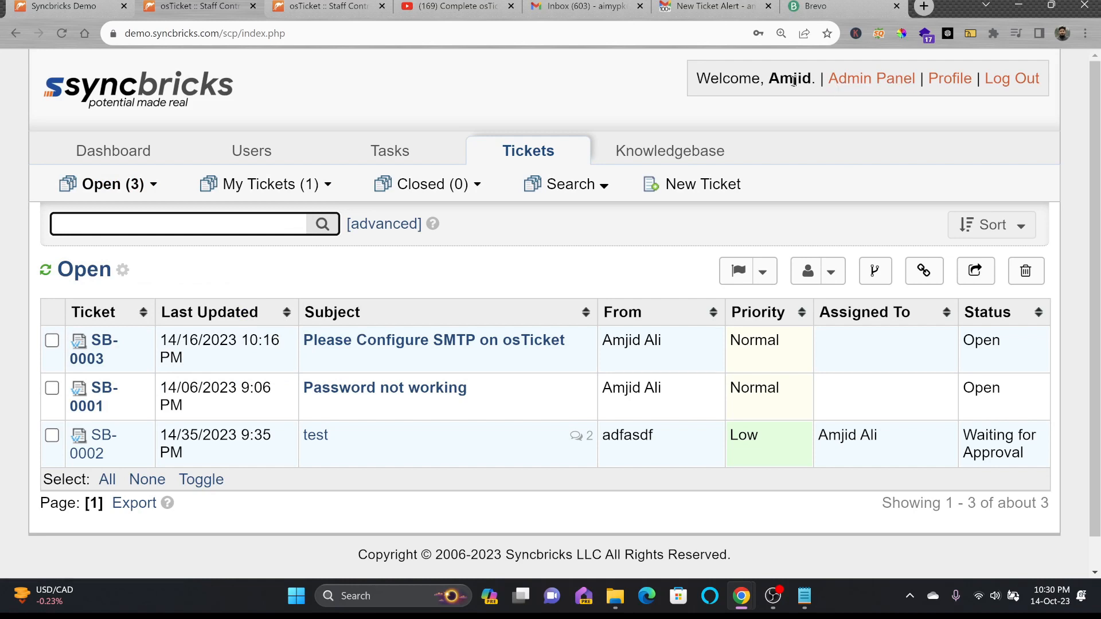
mouse_move(108, 179)
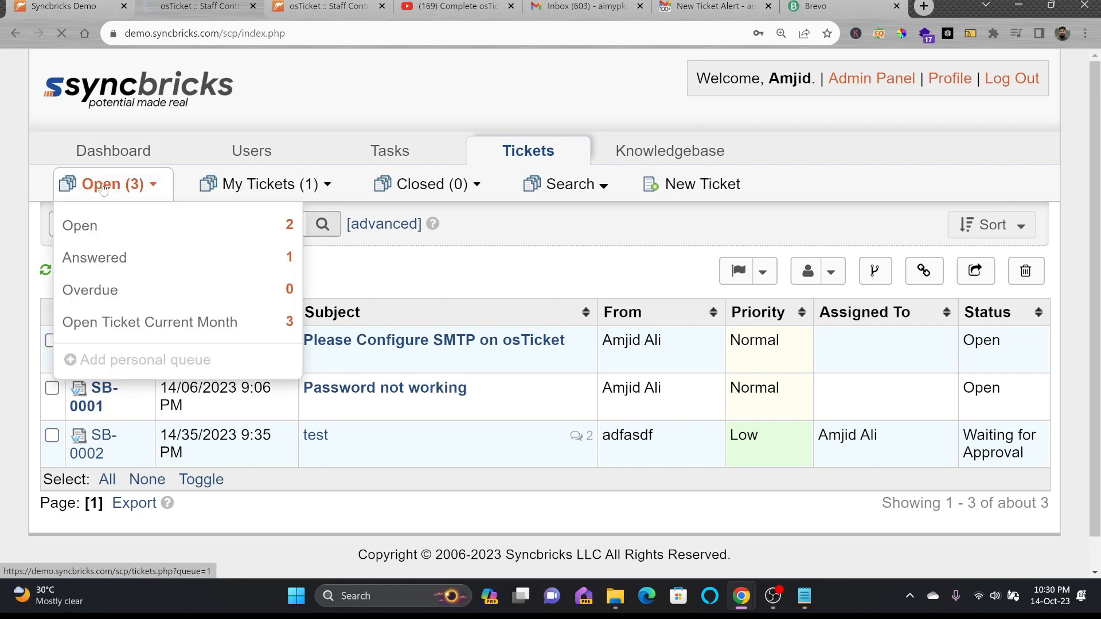
click(128, 193)
Open the staff dashboard and view ticket statistics by help topic and by agent
mouse_move(114, 150)
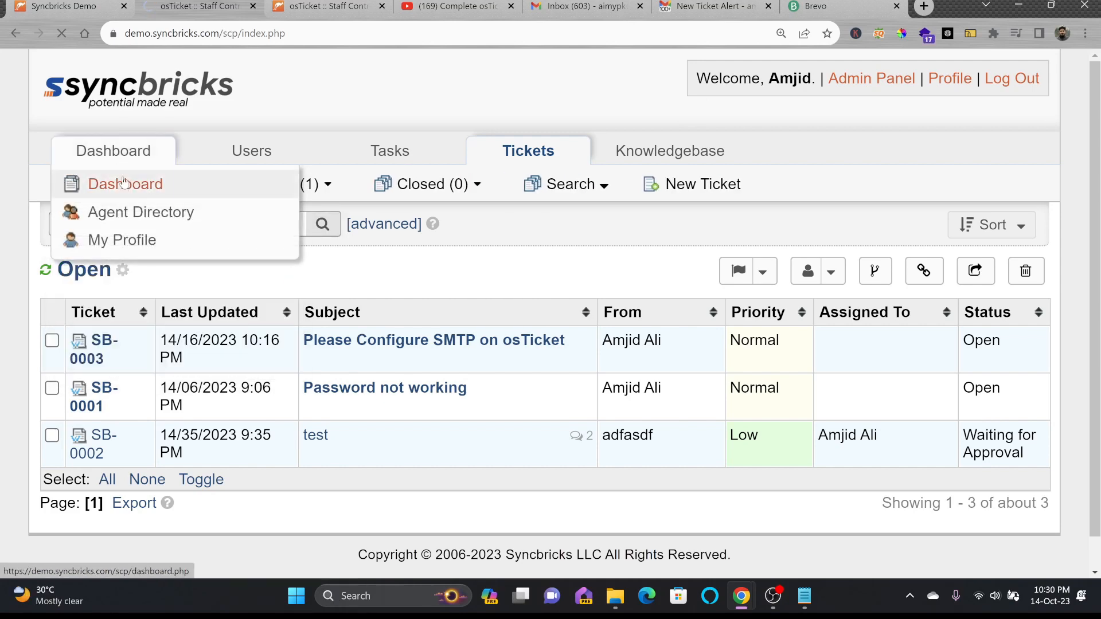
click(127, 189)
scroll(393, 247, down, 4)
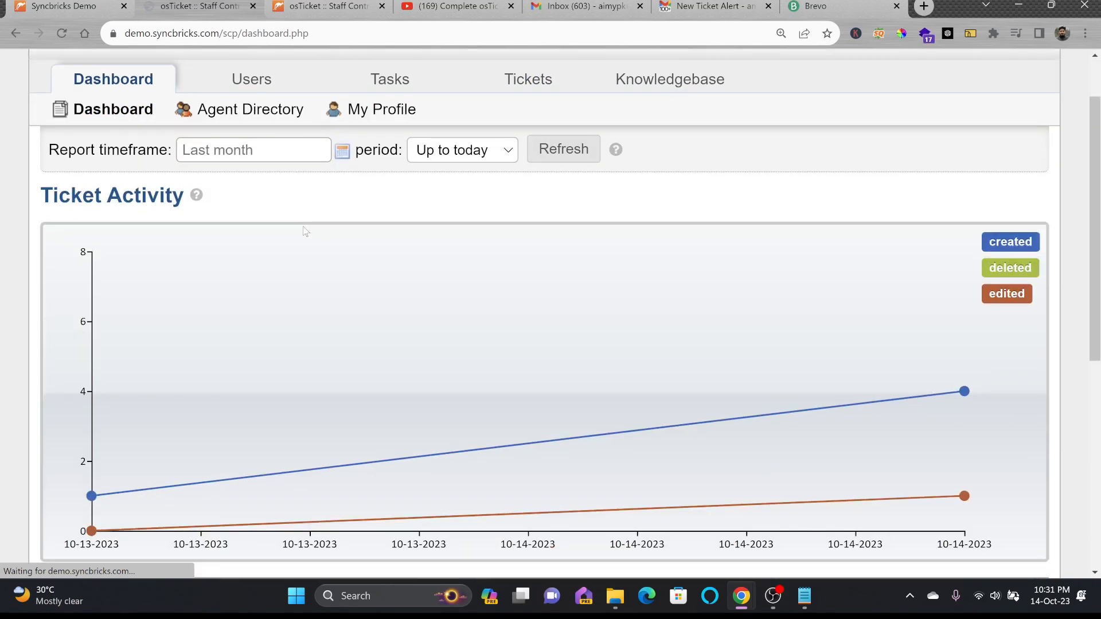
scroll(230, 406, down, 5)
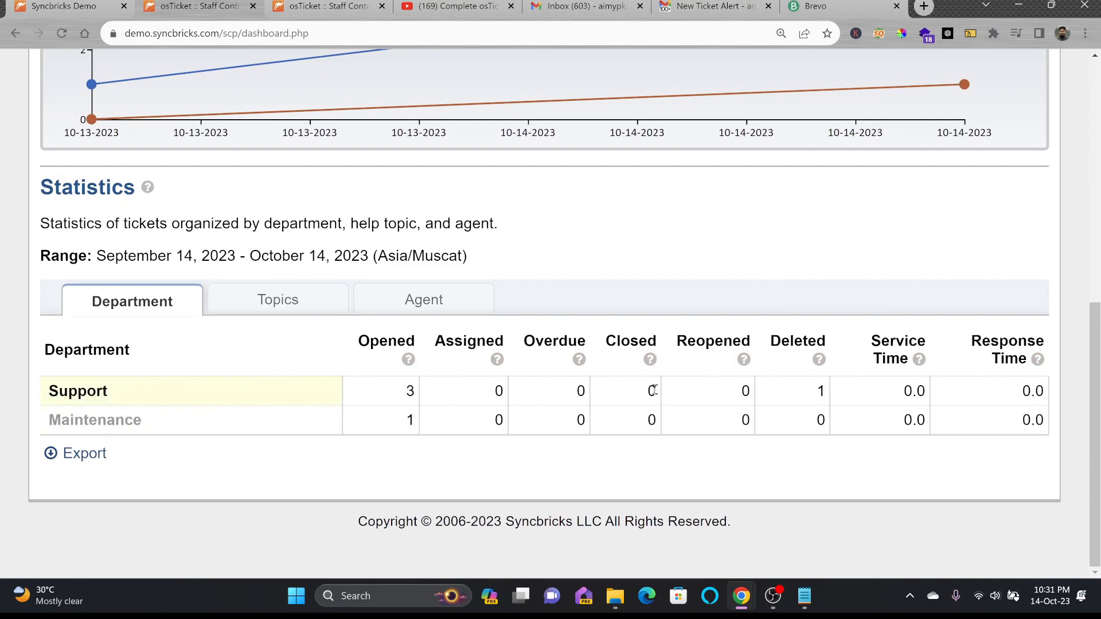
click(299, 308)
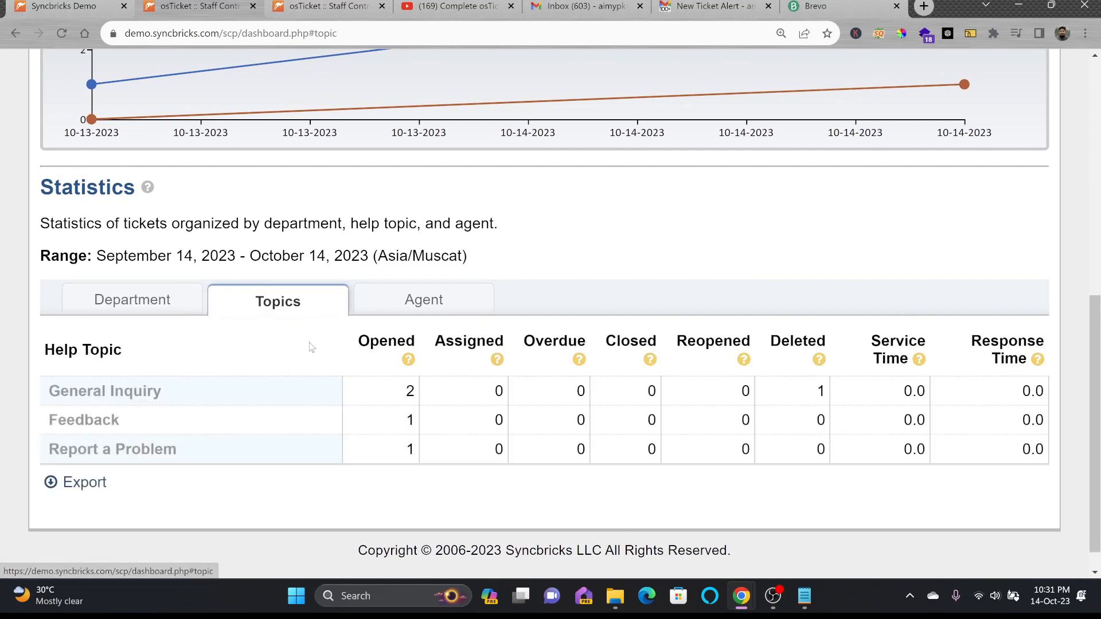
click(428, 301)
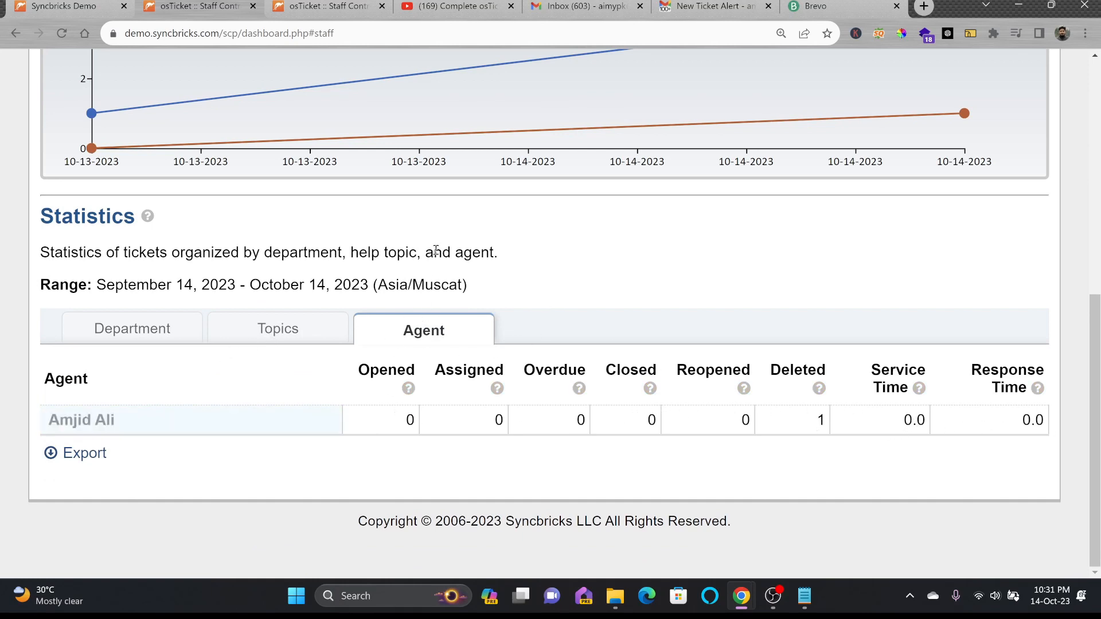
View department statistics (Support 3 opened, Maintenance 1), then open the Agent Directory
scroll(438, 253, up, 6)
scroll(305, 262, down, 5)
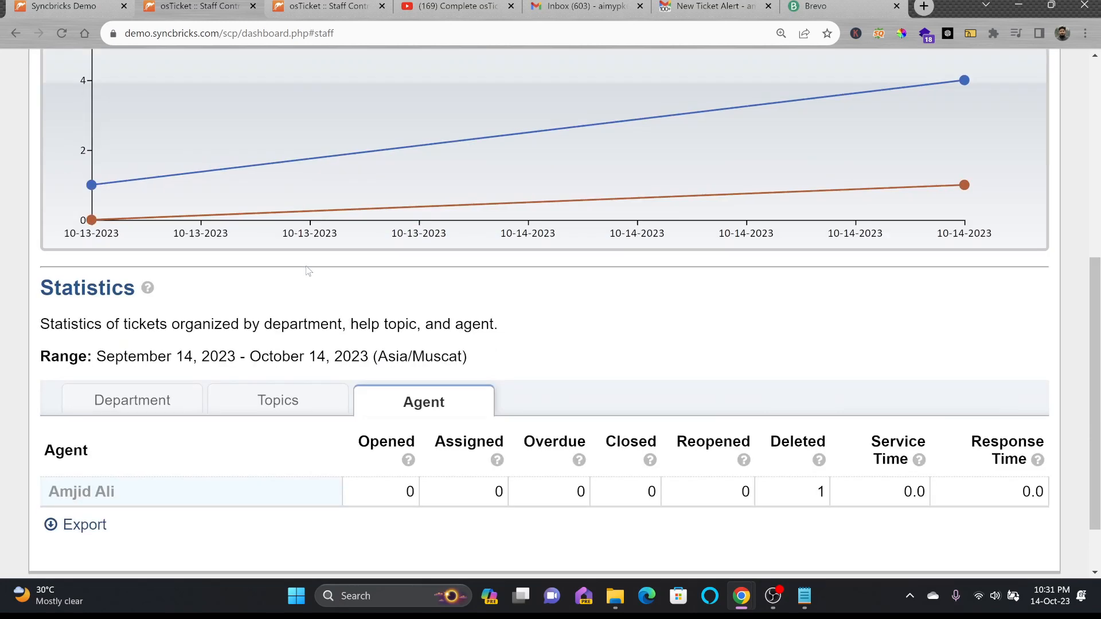
click(162, 410)
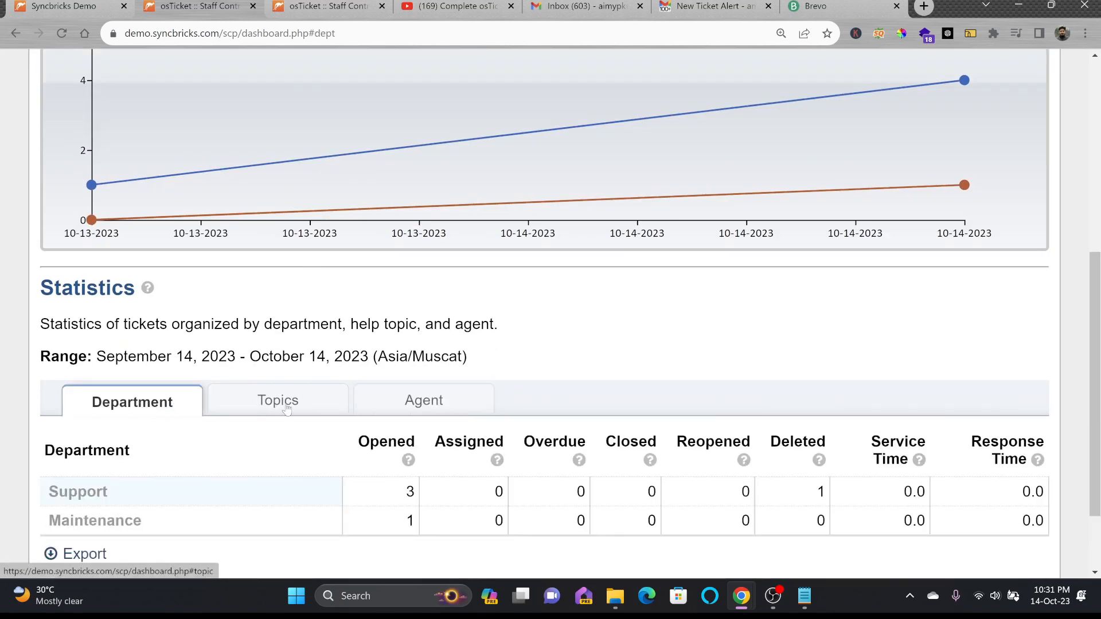
scroll(264, 298, up, 7)
click(243, 183)
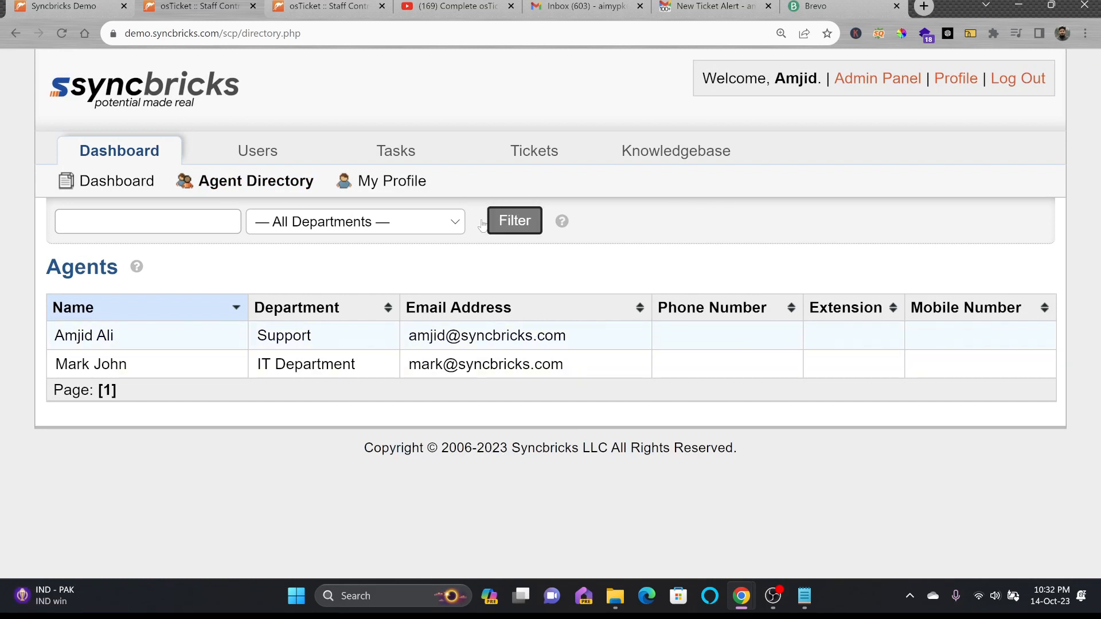
Leave the agent filter on all departments, open My Profile and keep two-factor authentication disabled
click(270, 226)
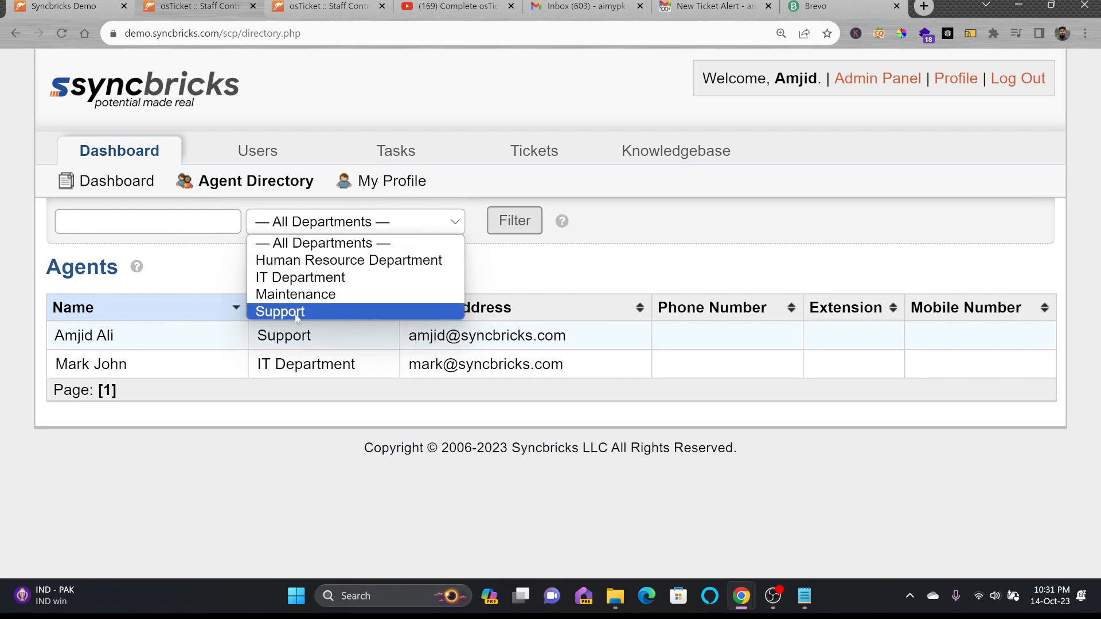
click(195, 329)
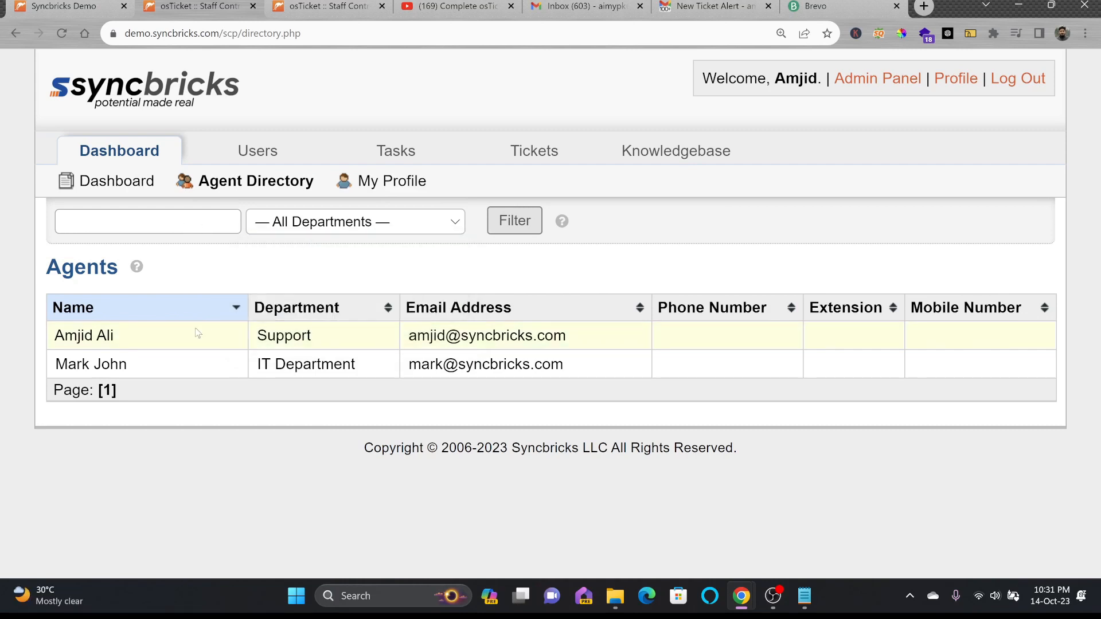
click(388, 193)
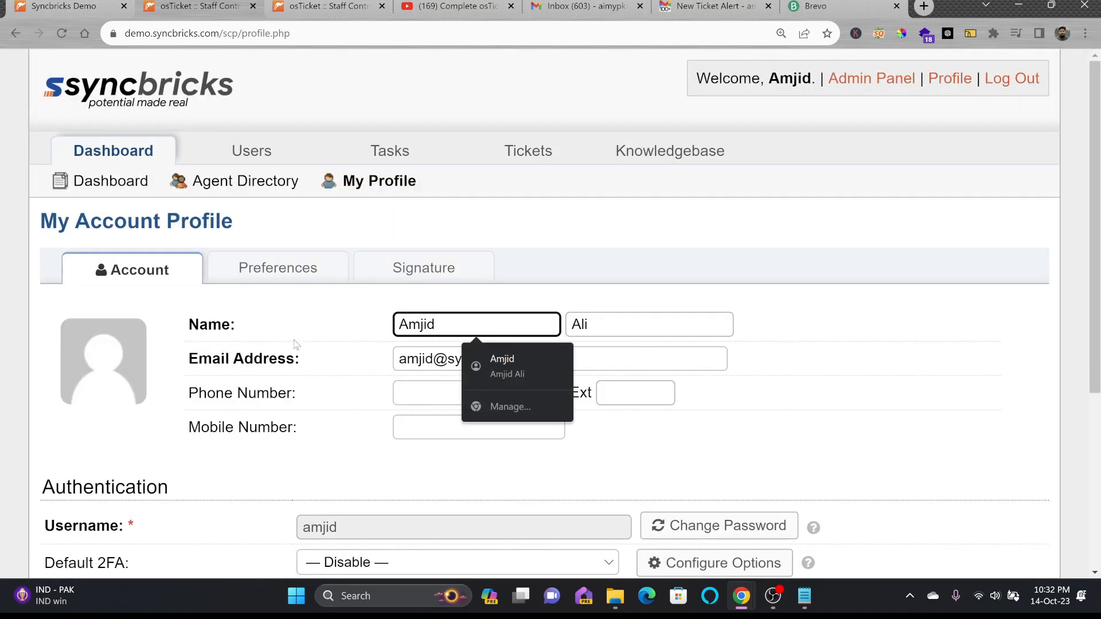
scroll(295, 352, down, 3)
click(592, 346)
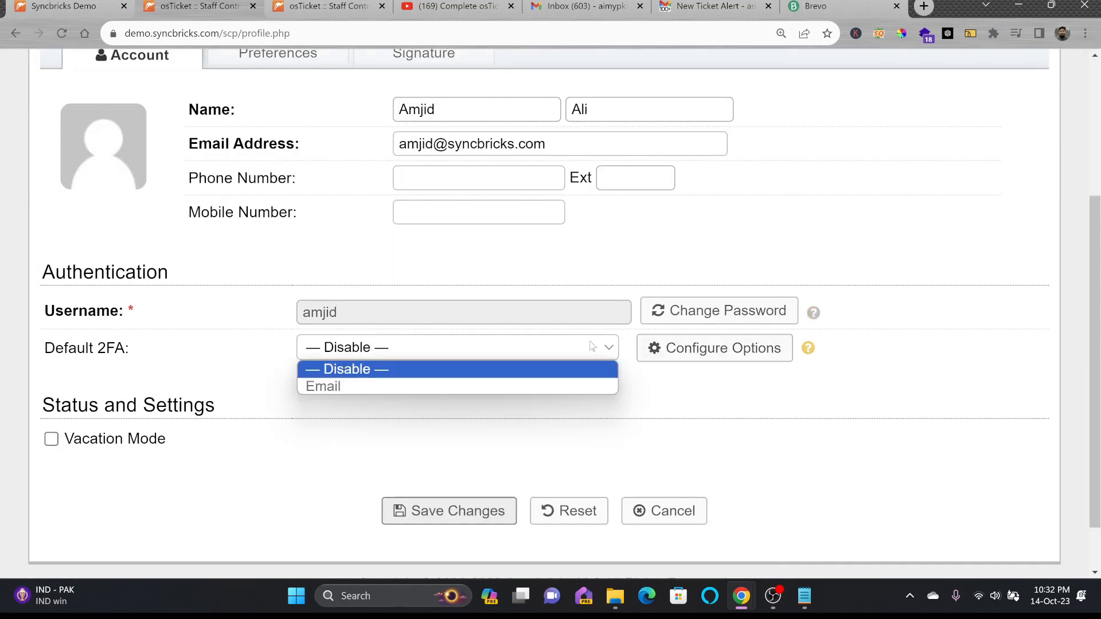
click(593, 346)
scroll(367, 192, up, 2)
Add the agent's first name under 'Best Regards,' in the signature and save the profile
click(299, 198)
click(401, 199)
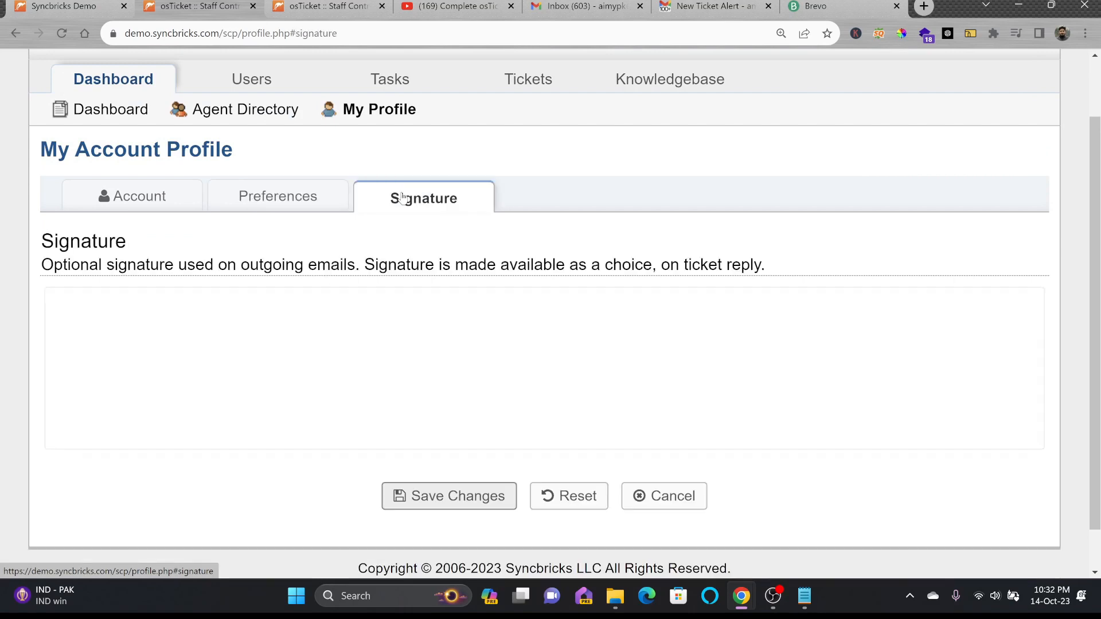
click(251, 201)
click(446, 204)
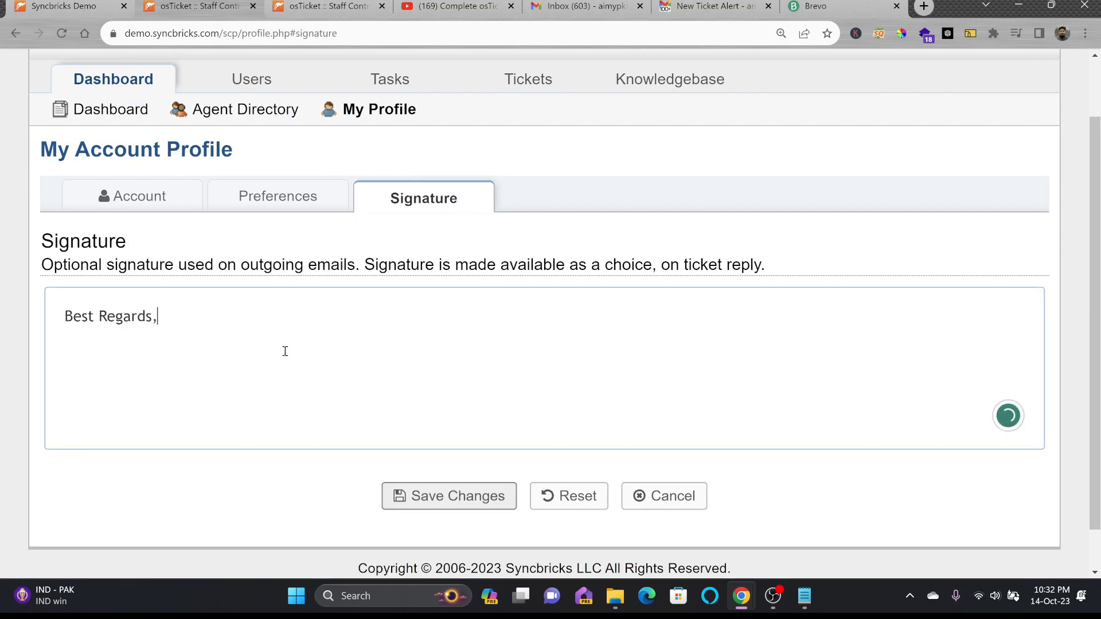
text(Amjid)
key(Tab)
key(Return)
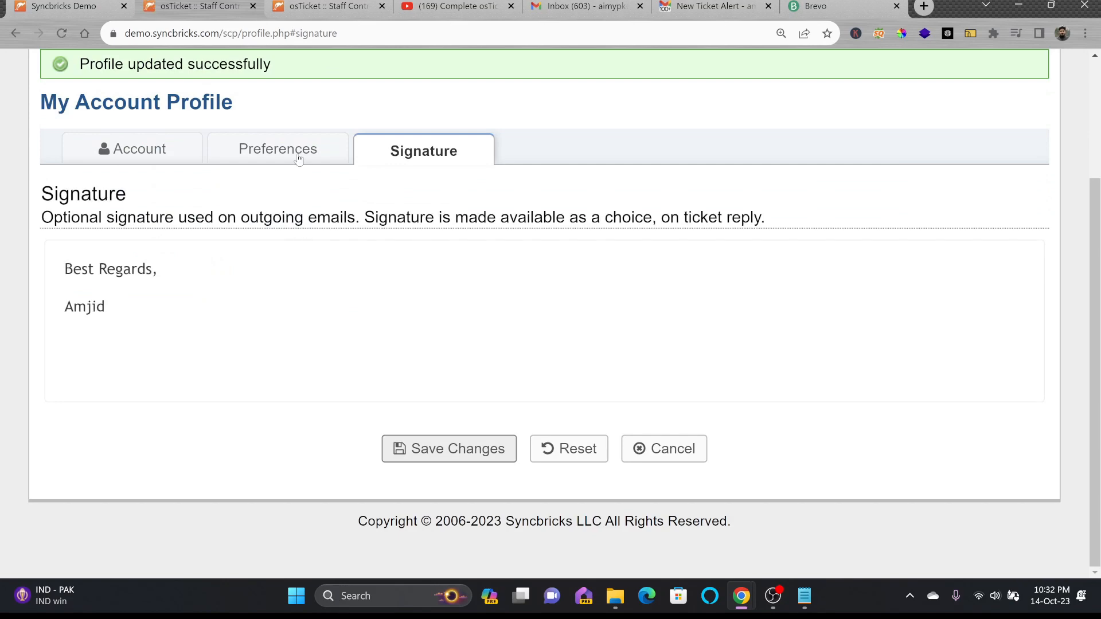
click(299, 159)
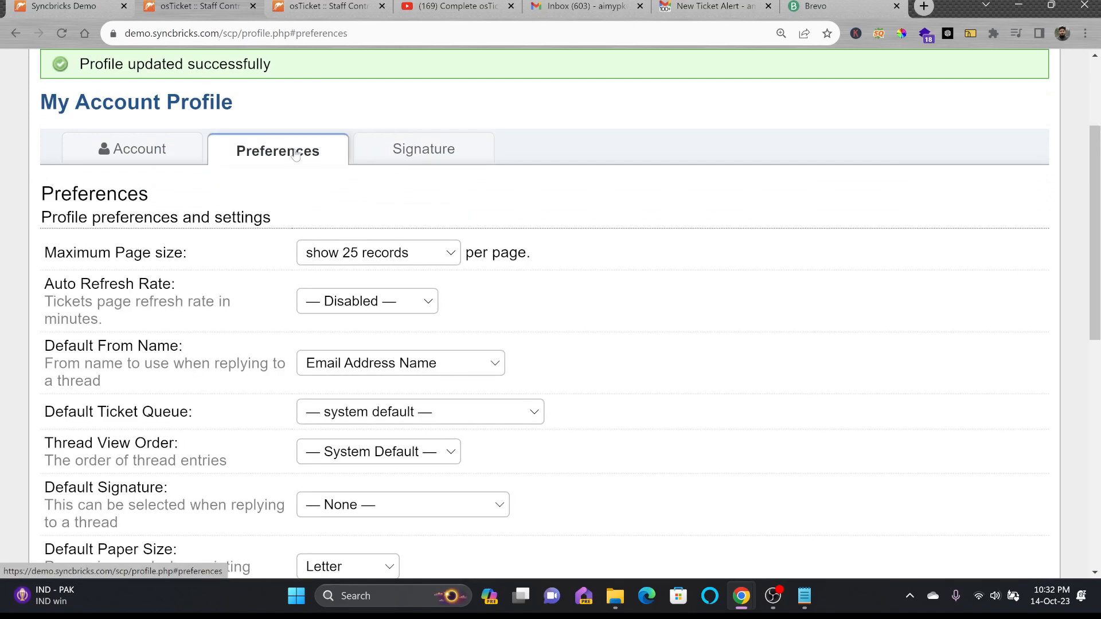
Set ticket auto-refresh to every 10 minutes and reply under your own name by default
scroll(401, 345, down, 10)
click(683, 375)
click(450, 507)
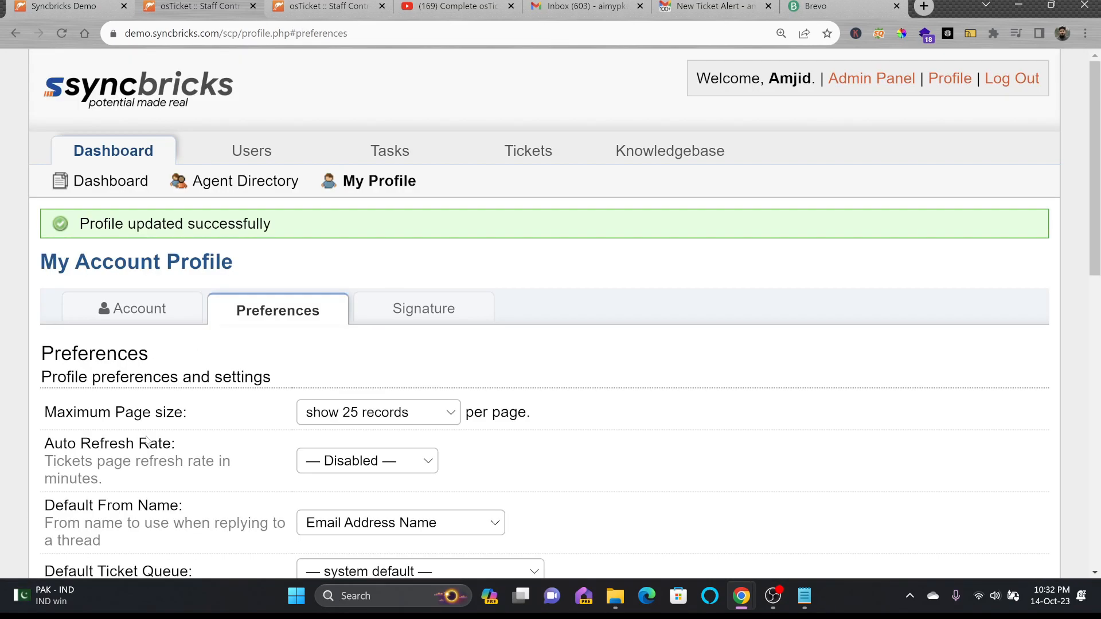
click(351, 461)
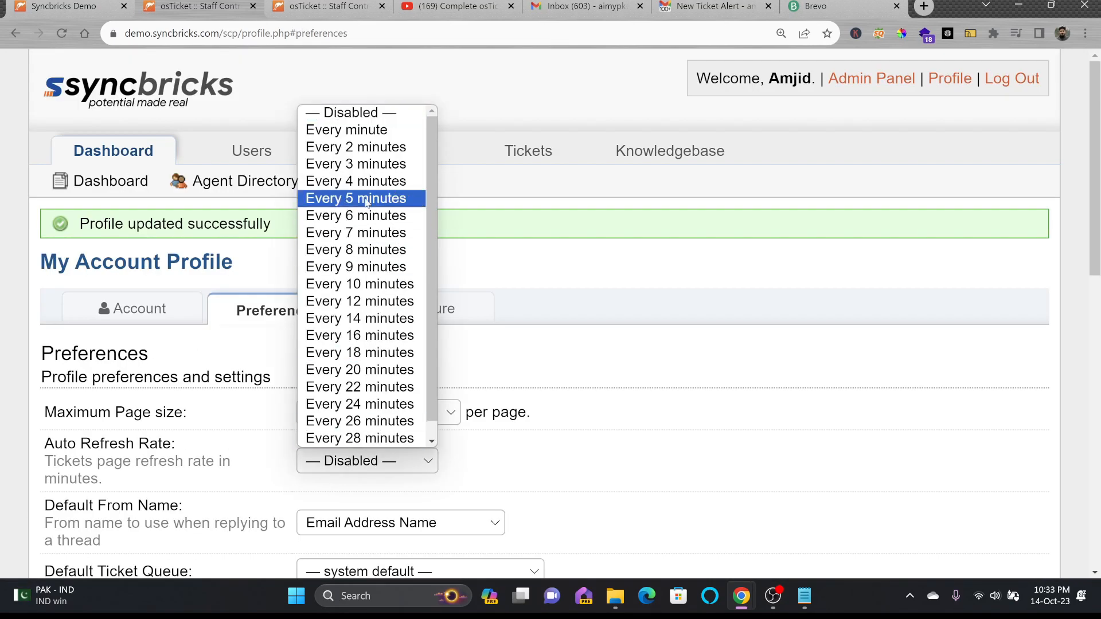
click(370, 284)
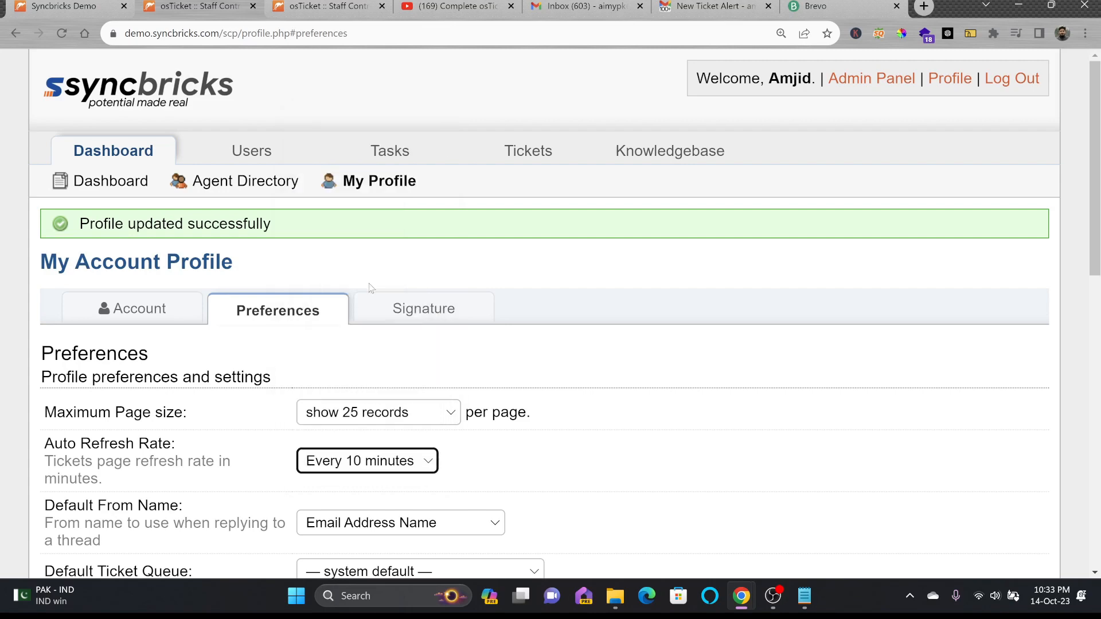
scroll(503, 449, down, 1)
click(376, 453)
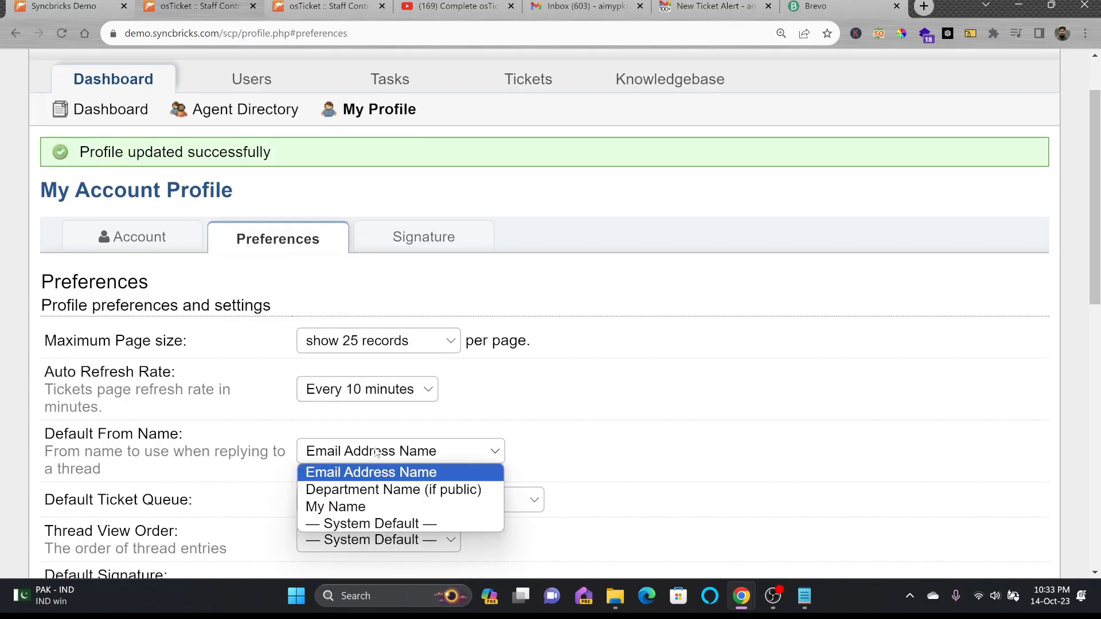
click(376, 506)
scroll(367, 436, down, 2)
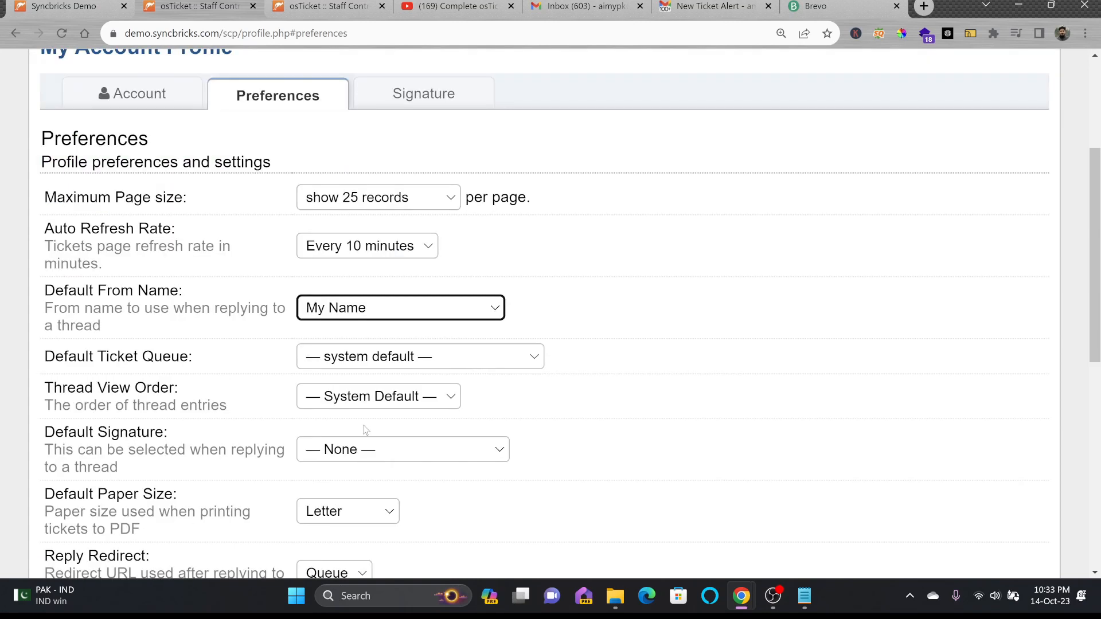
Default to the Assigned to Me queue, ascending thread order, My Signature and A4 PDF paper
click(352, 363)
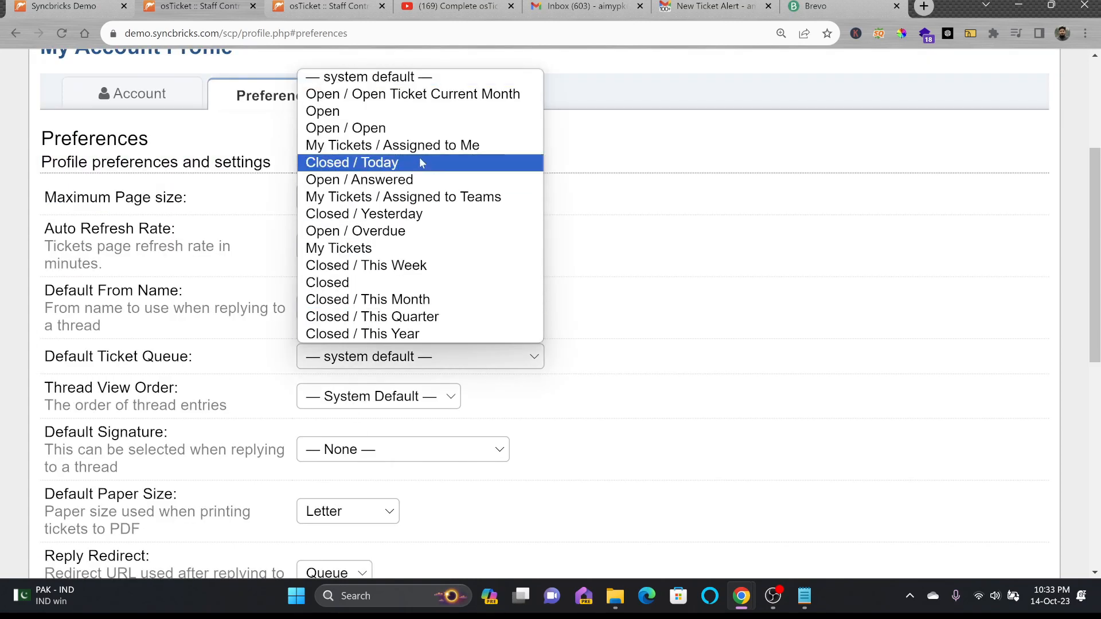
click(348, 149)
click(359, 402)
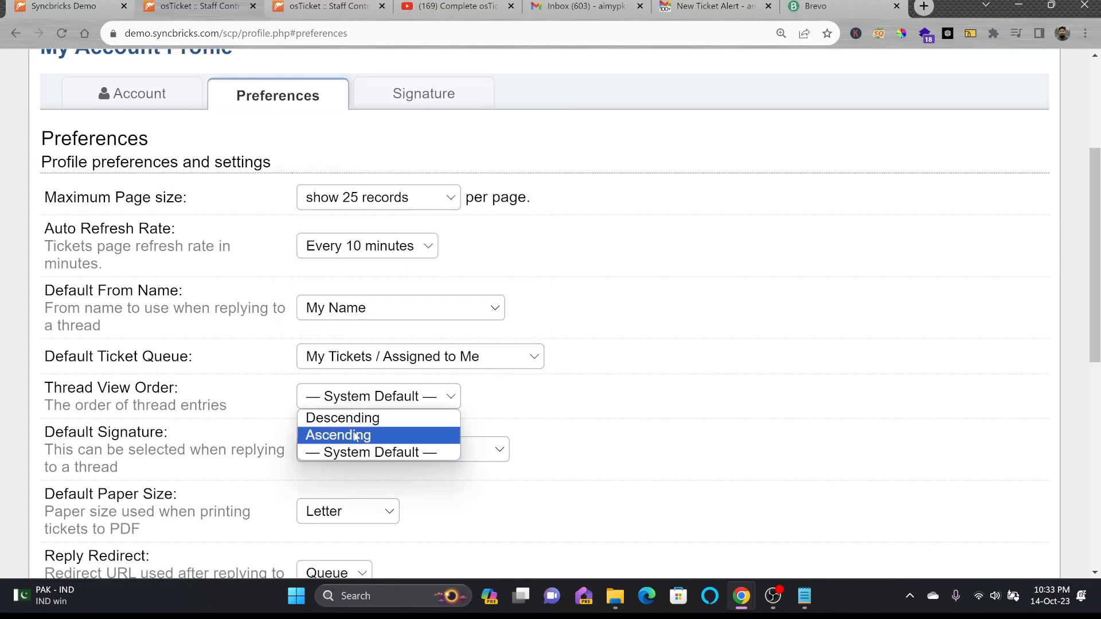
click(355, 436)
click(324, 450)
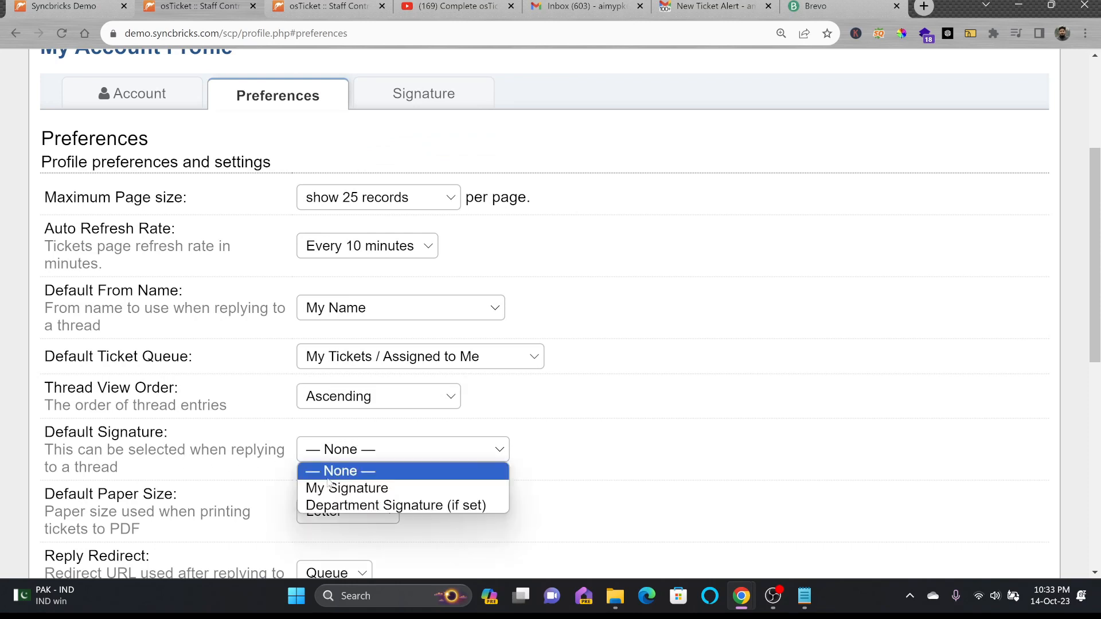
click(329, 489)
scroll(321, 498, down, 4)
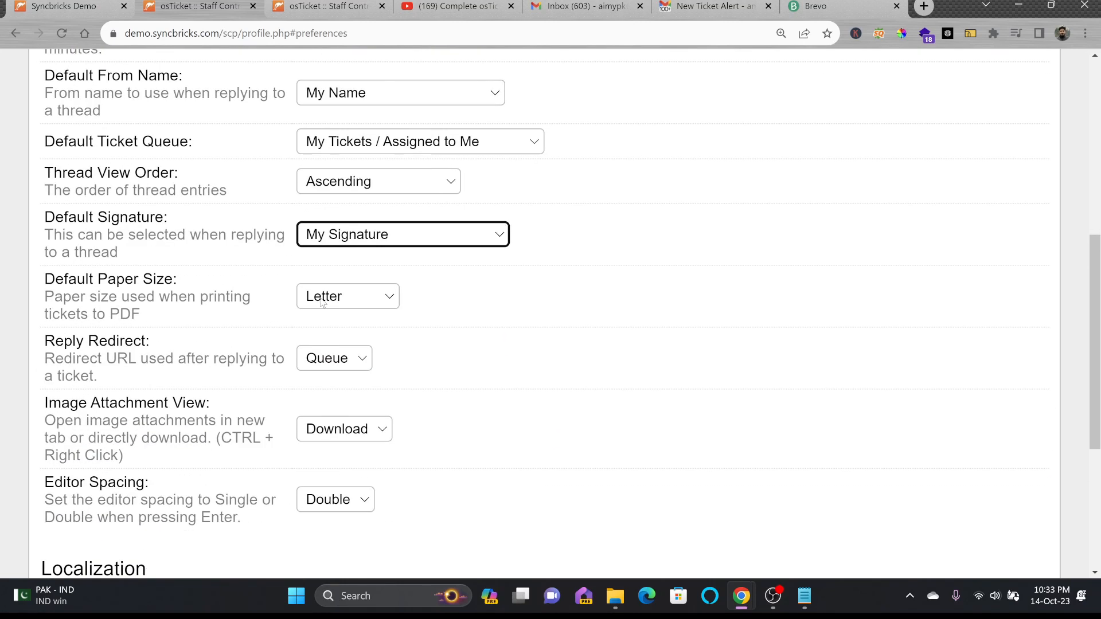
click(328, 296)
click(314, 369)
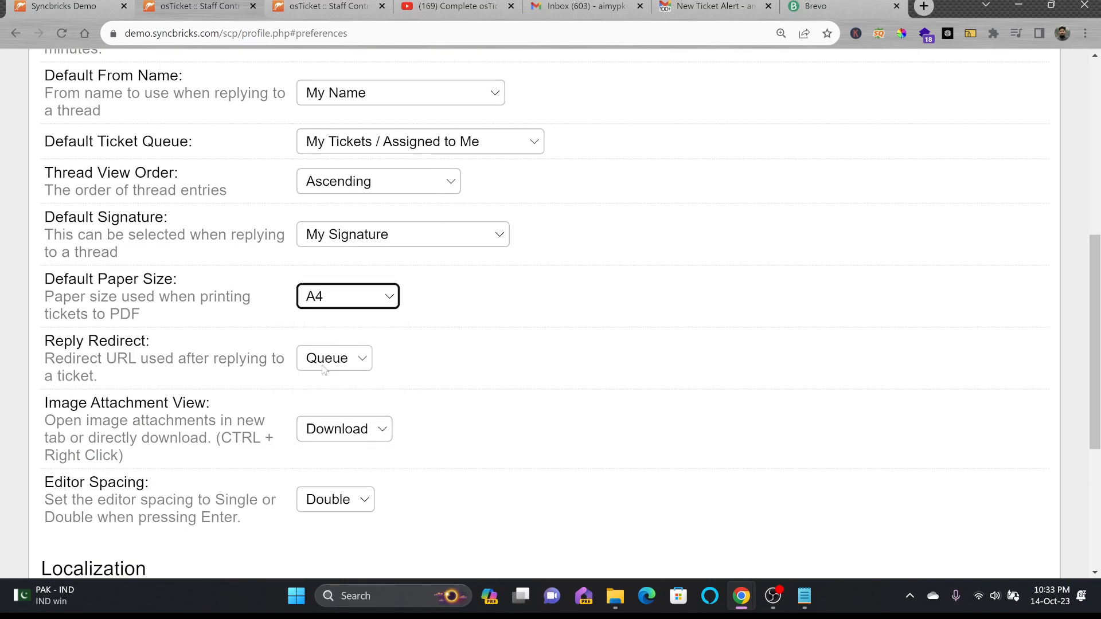
Leave reply redirect and image attachment view on Download, and save the preferences
click(336, 356)
scroll(290, 308, down, 3)
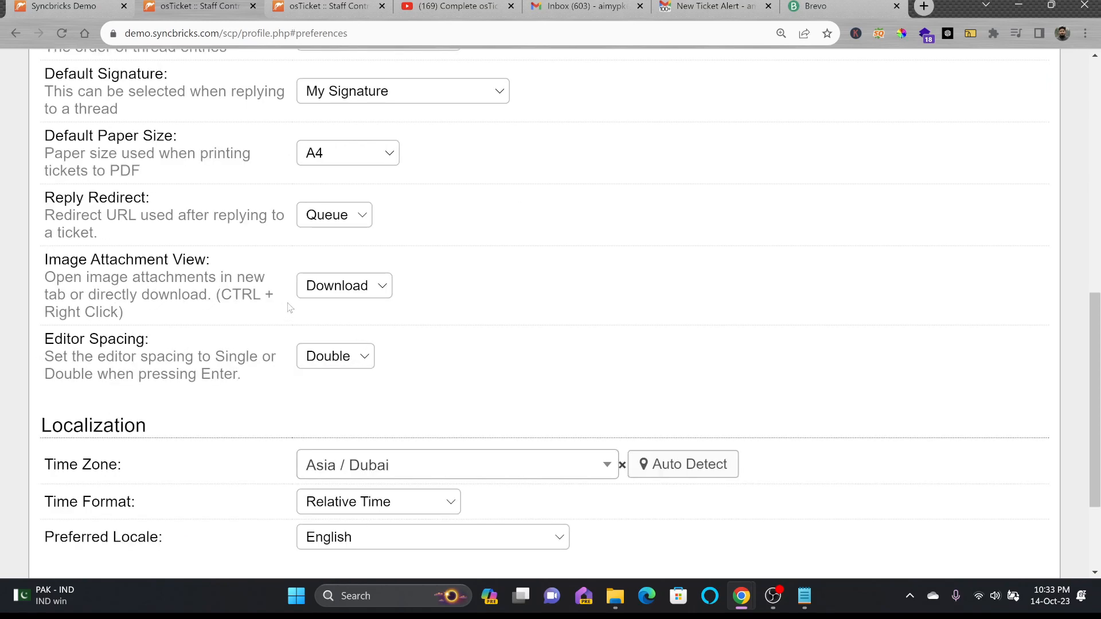
click(354, 294)
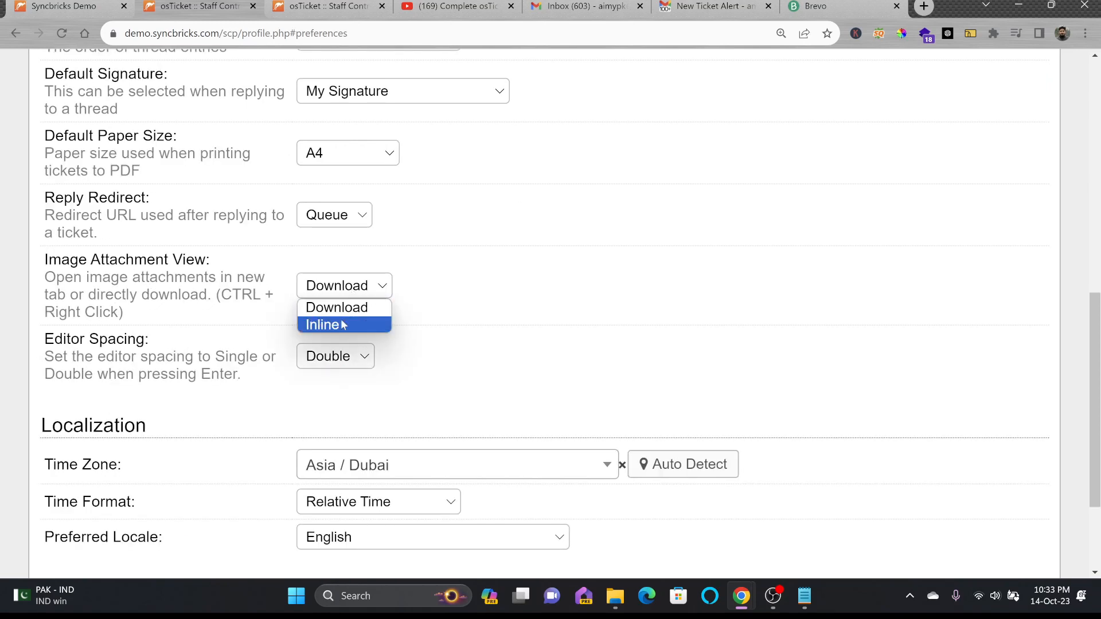
scroll(333, 322, down, 3)
click(474, 447)
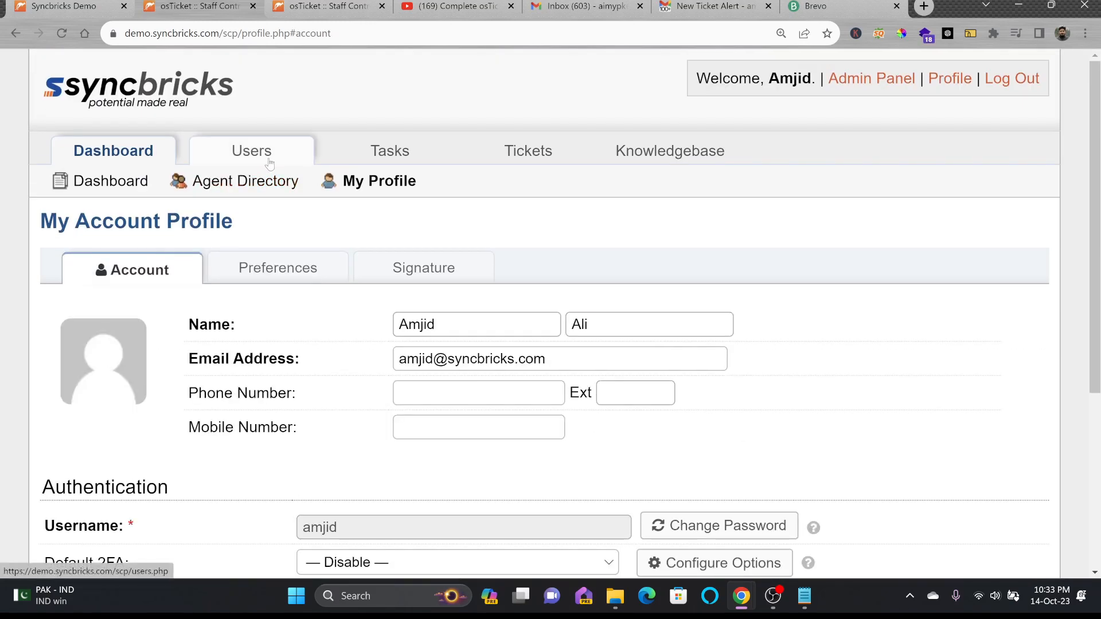
Create the organization 'ABC Organization' under Users > Organizations
mouse_move(270, 164)
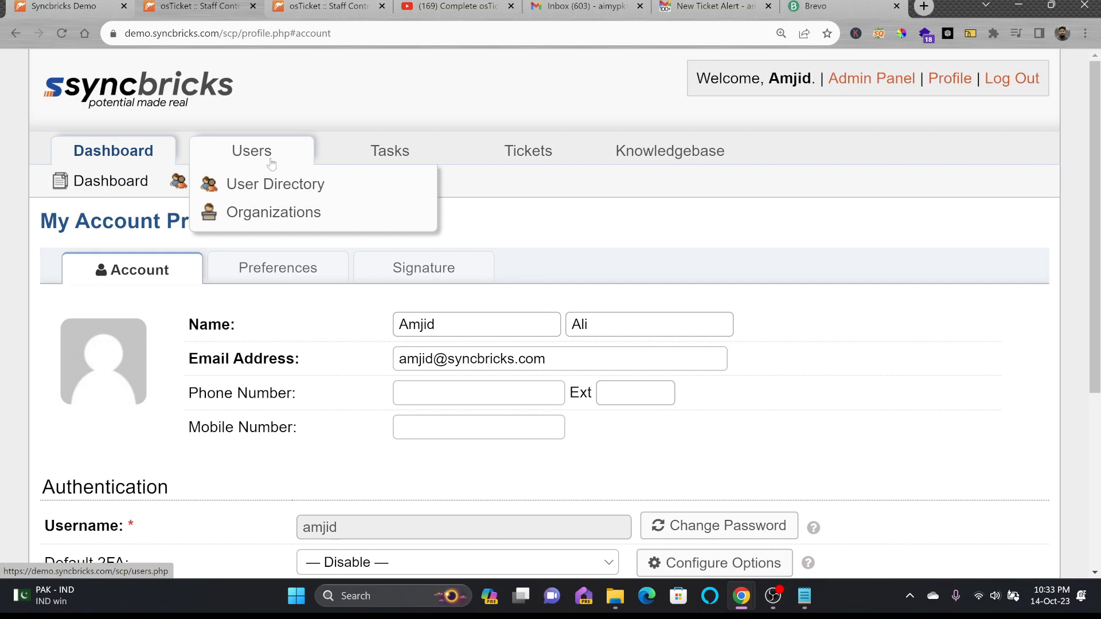
click(274, 211)
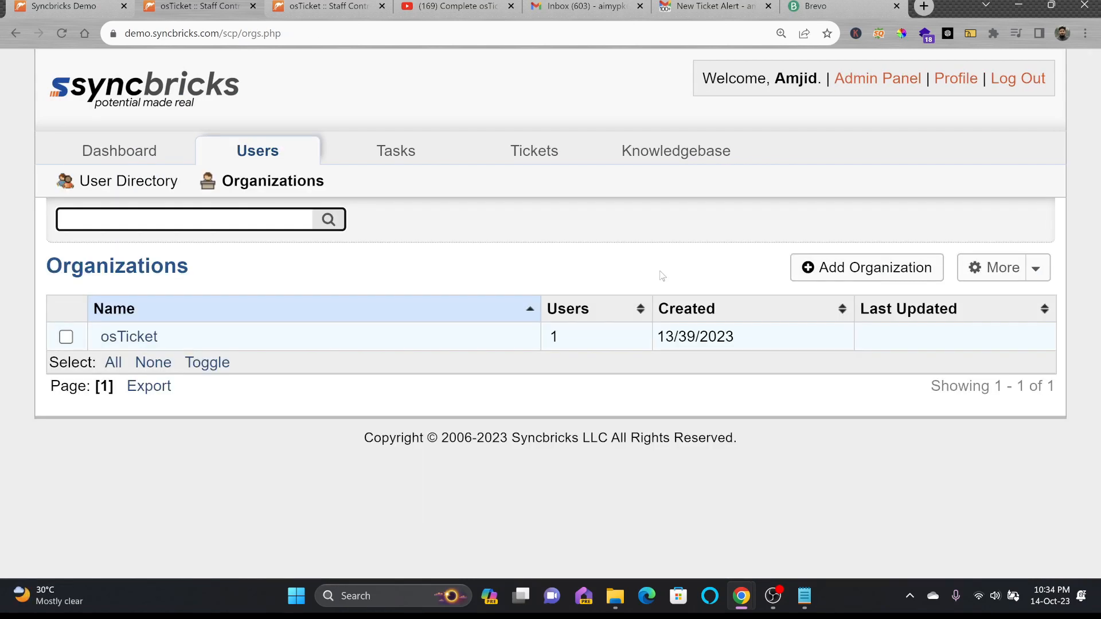
click(876, 268)
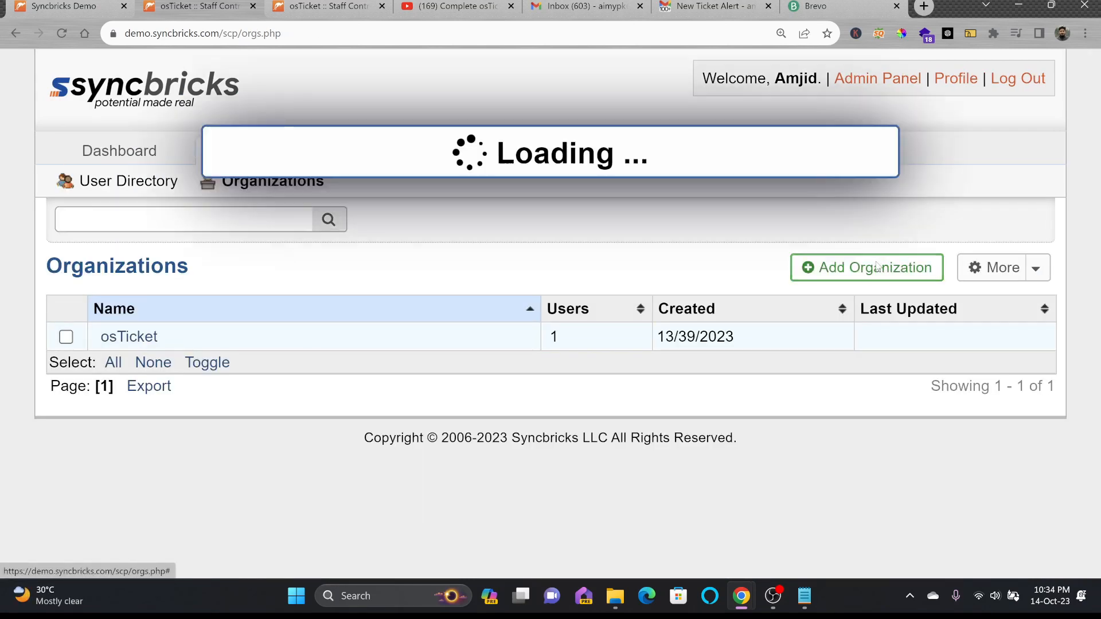
text(ABC Organization)
scroll(771, 317, down, 2)
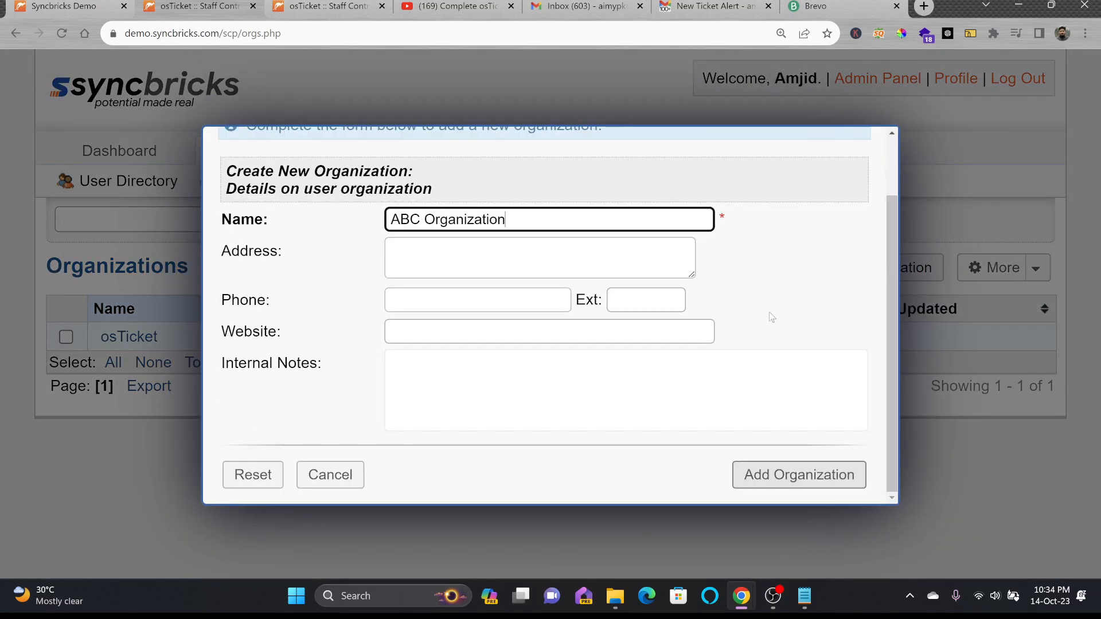
click(782, 469)
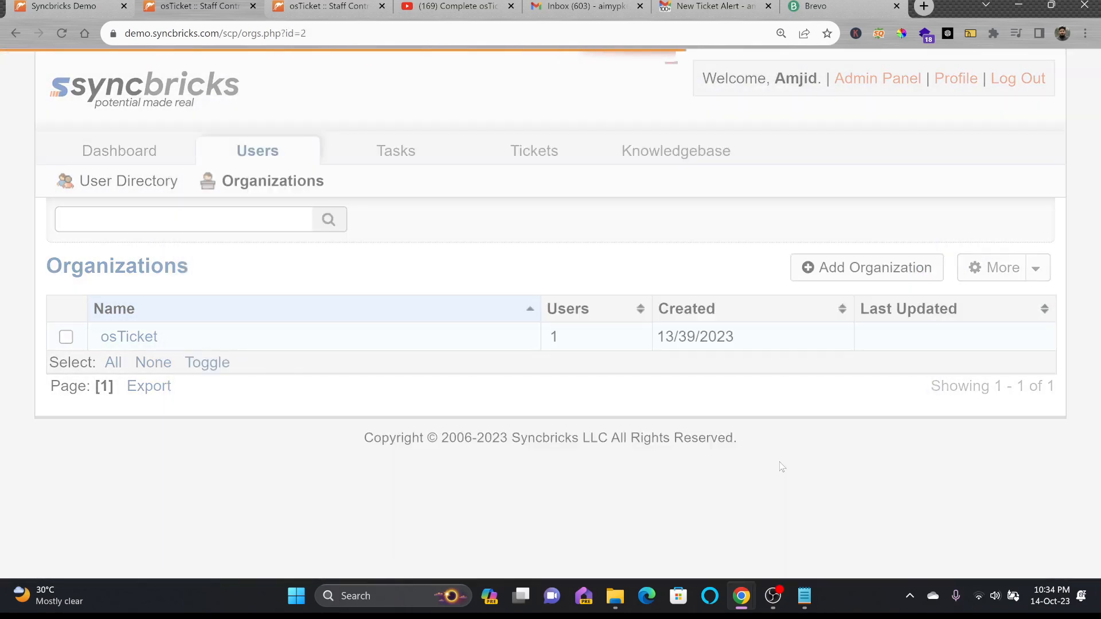
Add the Microsoft and Apple organizations, then open the User Directory
click(273, 181)
text(Micr)
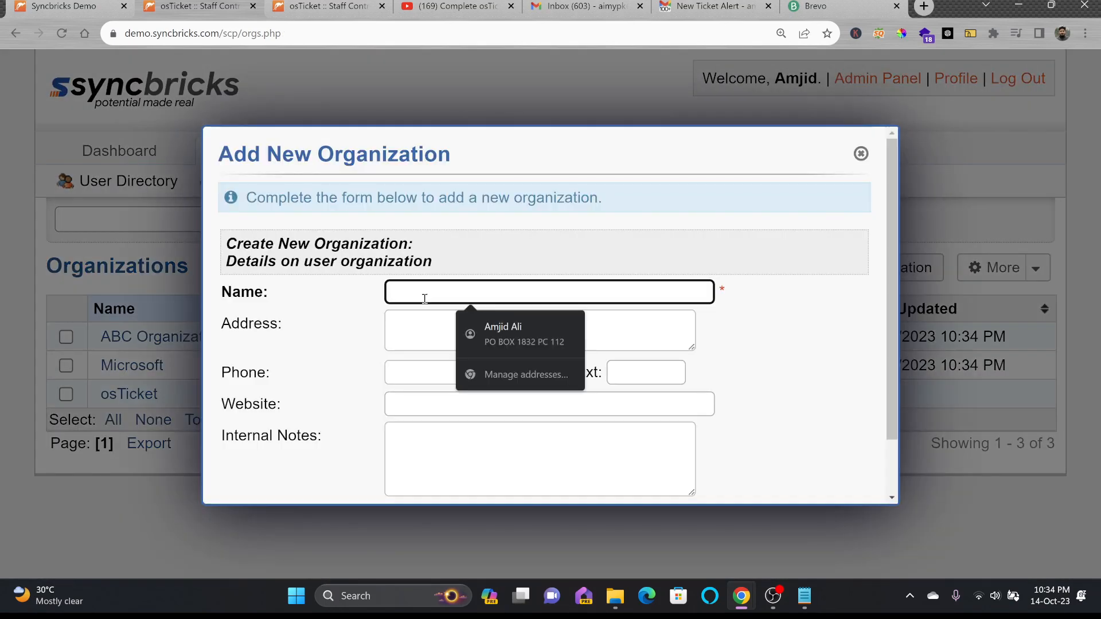
text(Apple)
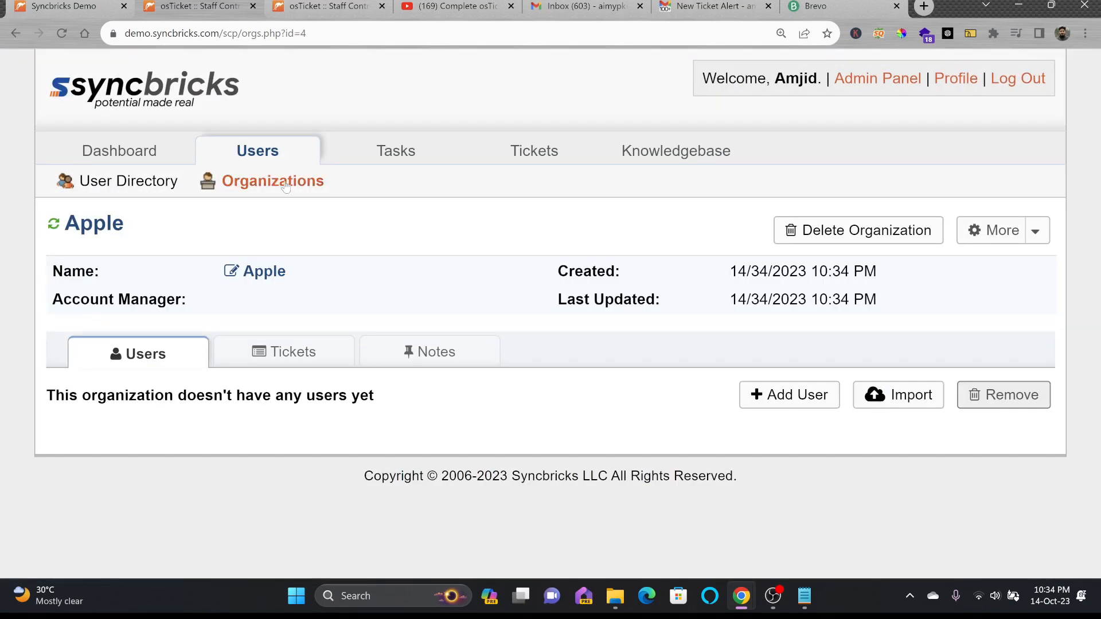
click(285, 185)
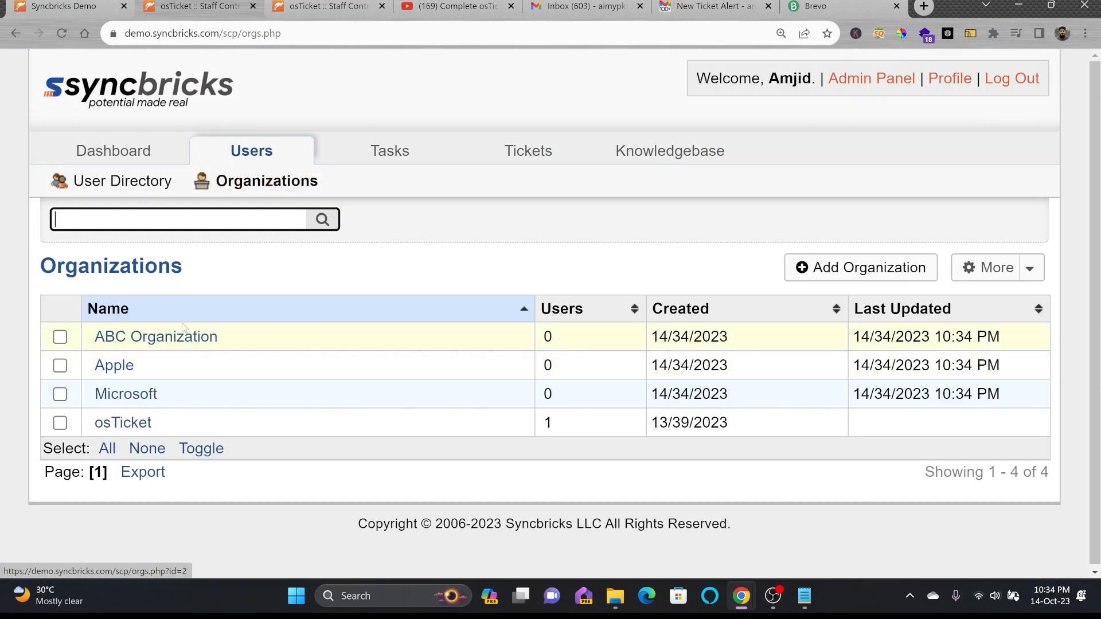
click(143, 185)
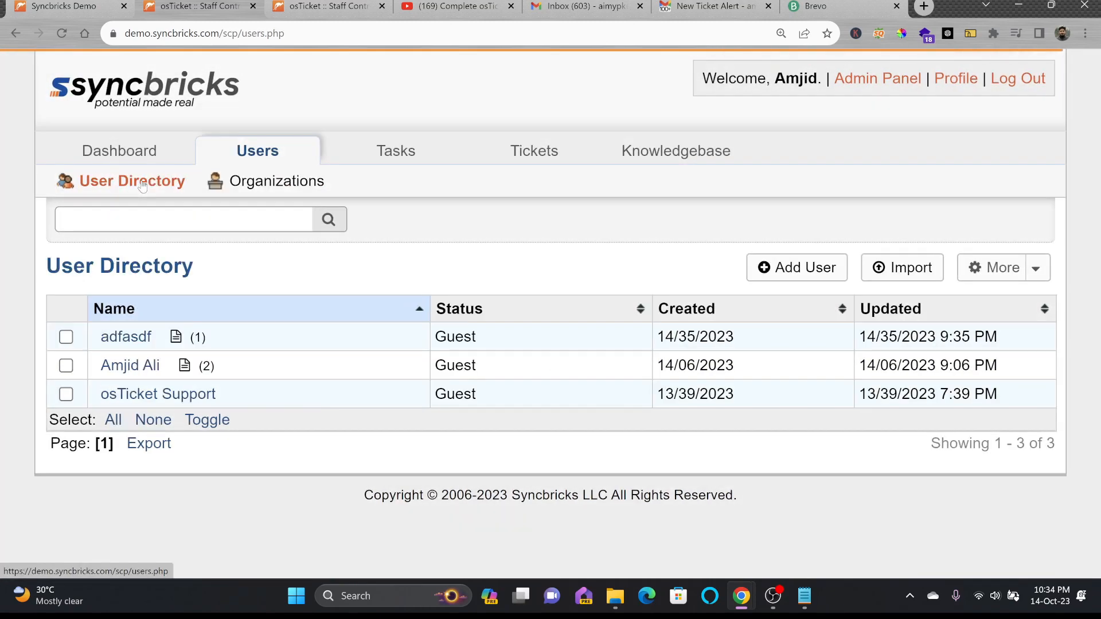
In the client support center, enter the requester's e-mail and full name 'Test Ticket'
click(306, 5)
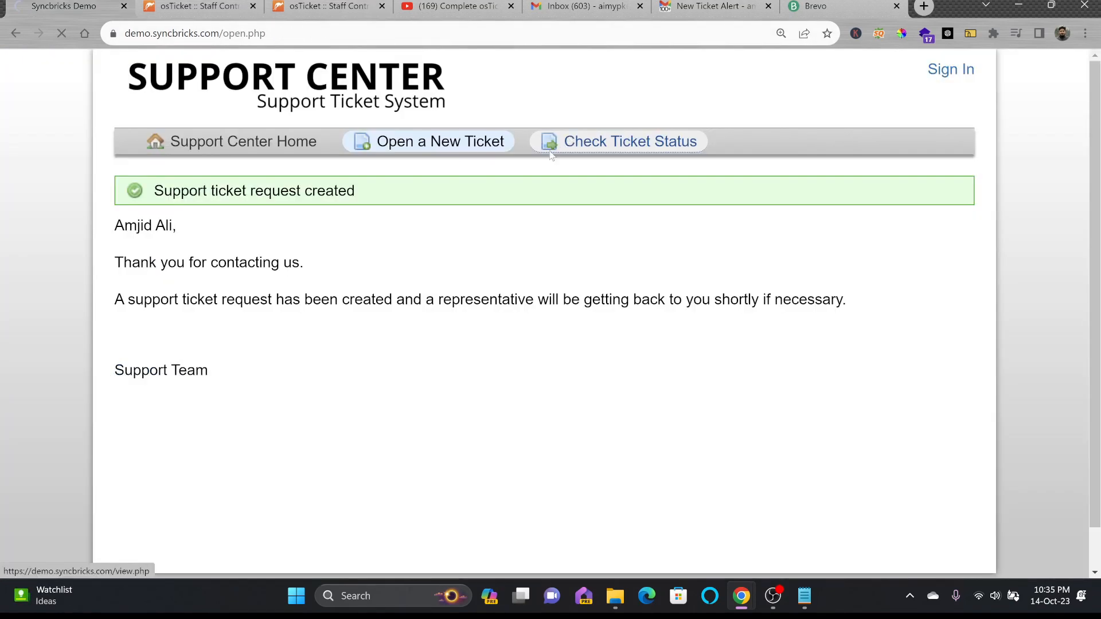
click(552, 151)
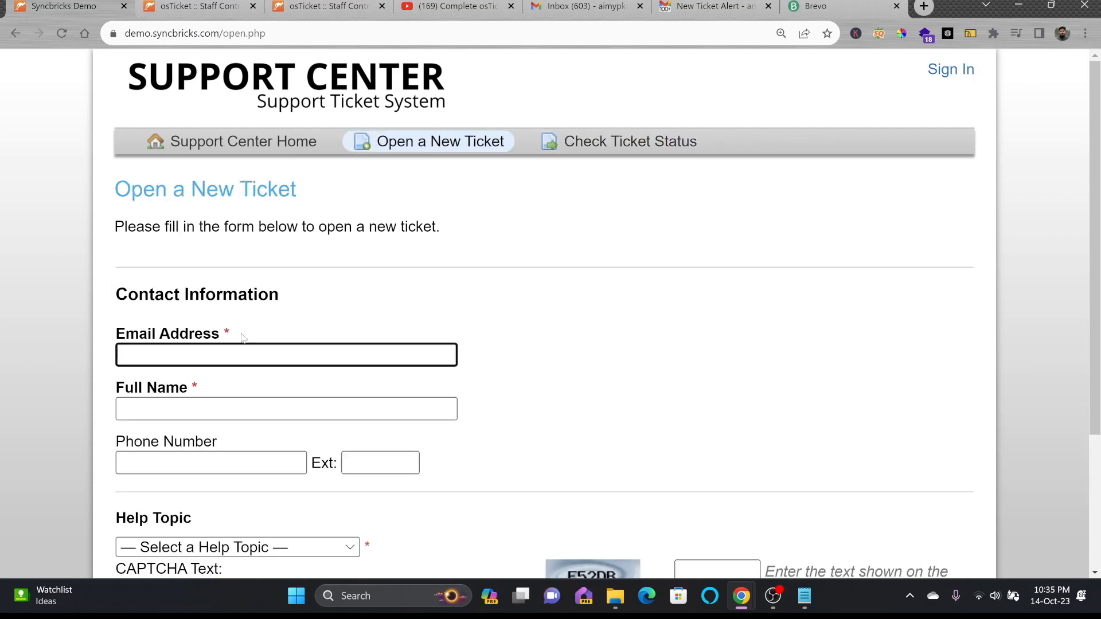
text(user@abc.com)
key(Tab)
text(Test )
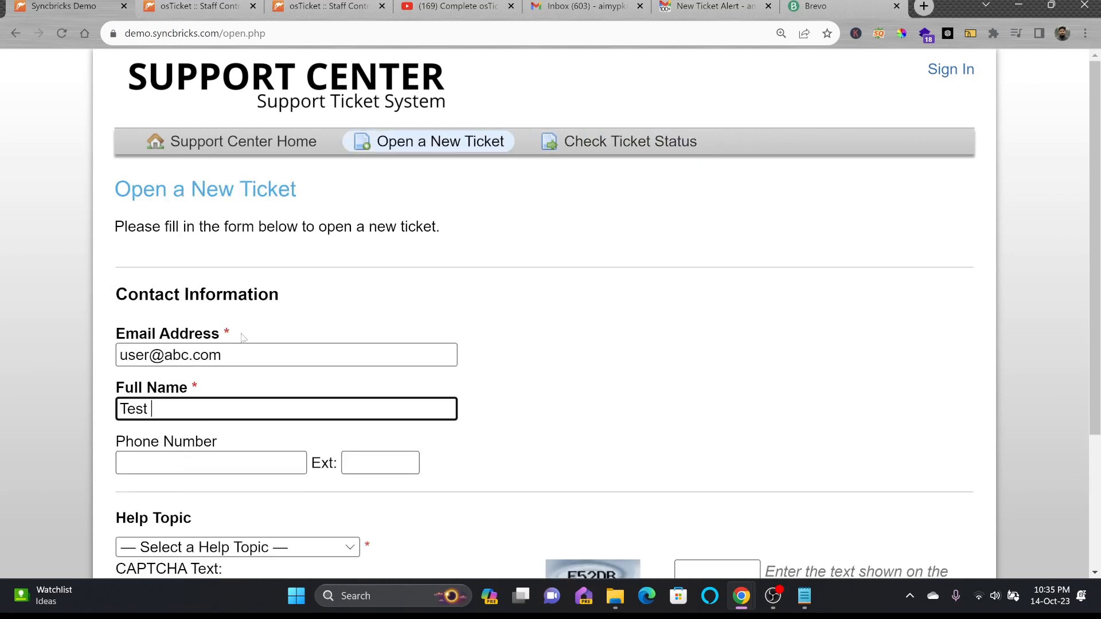
text(Ticket)
scroll(241, 337, down, 3)
Choose the Feedback help topic, fill in the summary, submit, and return to staff Users
click(238, 360)
click(172, 398)
click(253, 492)
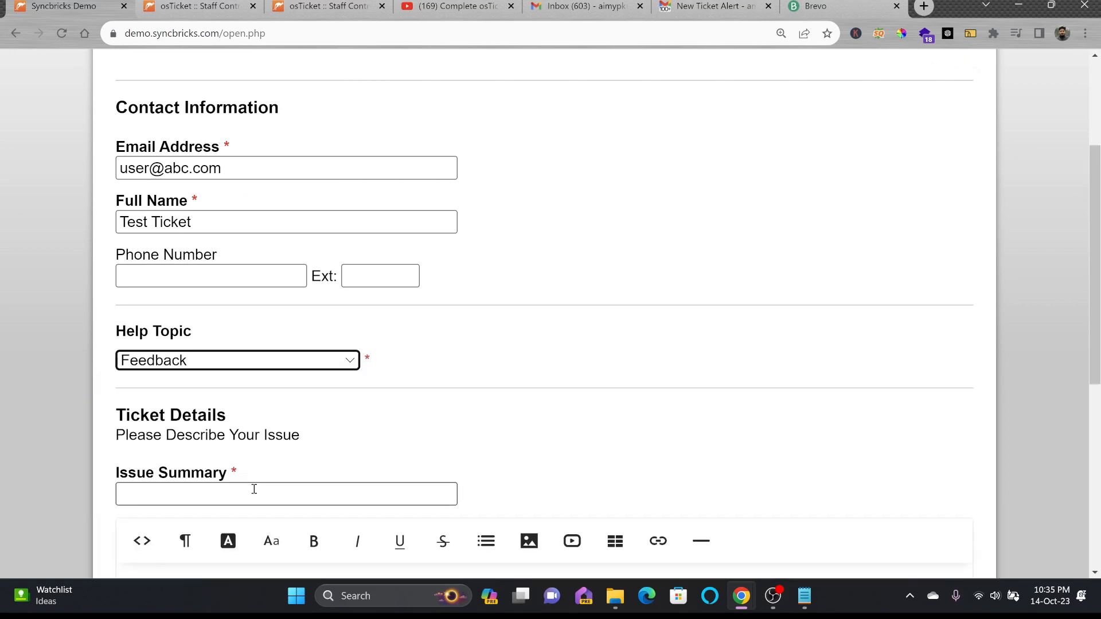
text(Test)
scroll(264, 492, down, 4)
click(480, 481)
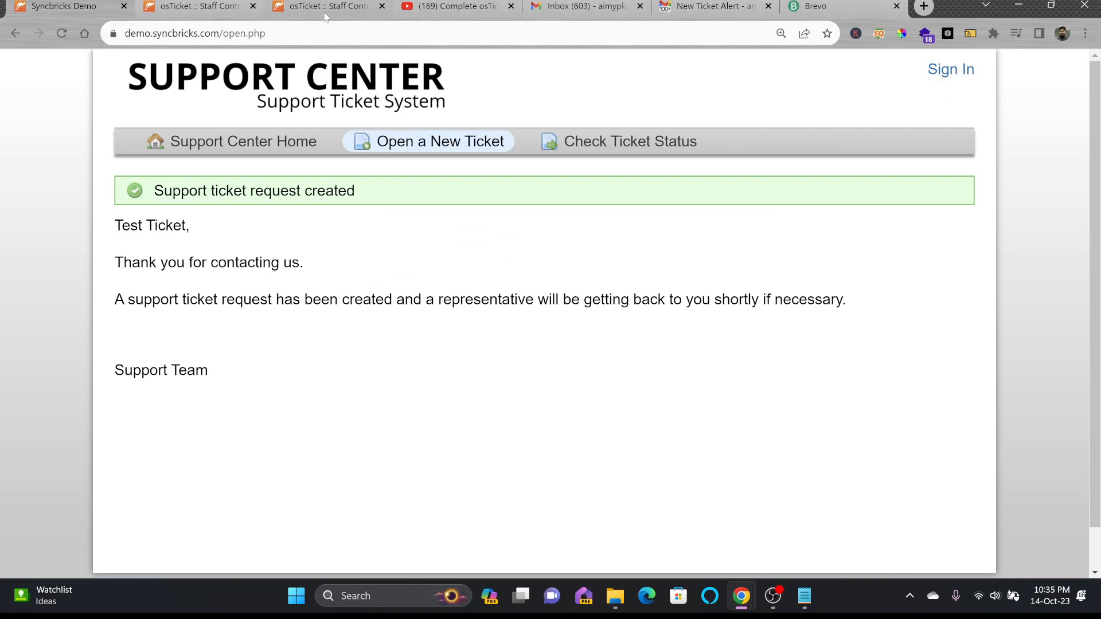
click(325, 15)
click(226, 9)
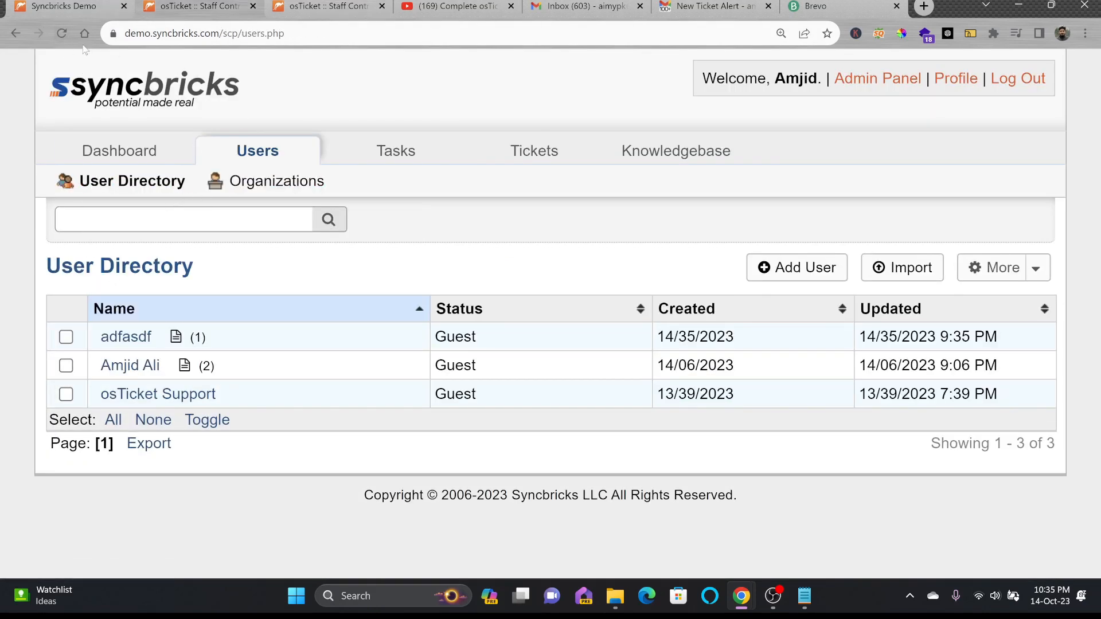
View the new Test Ticket guest user but cancel registering an account for it
click(63, 33)
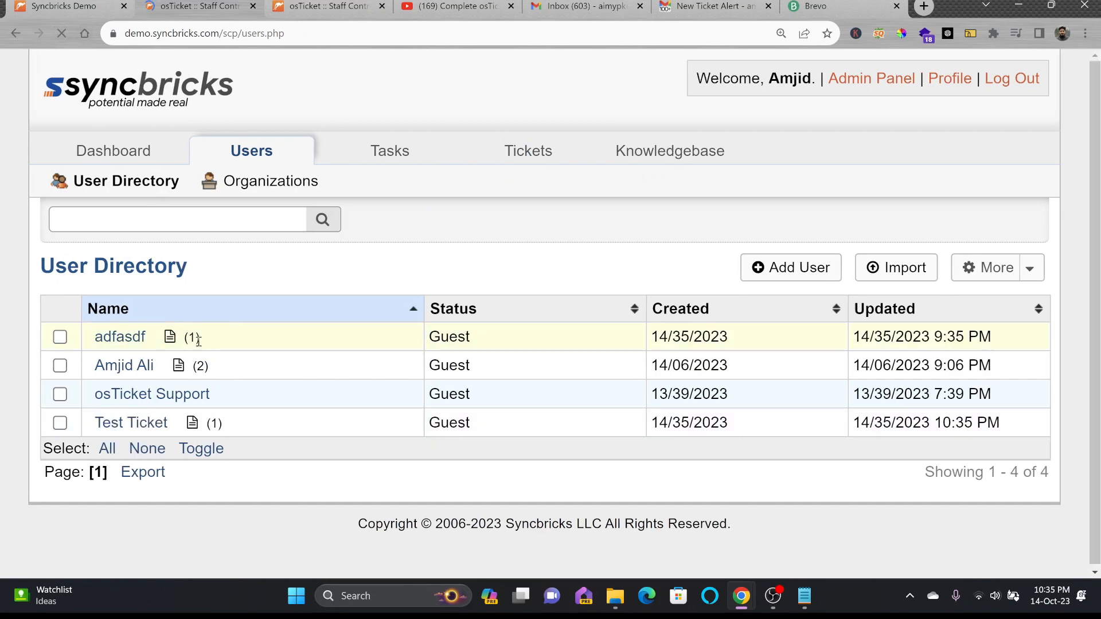
click(138, 422)
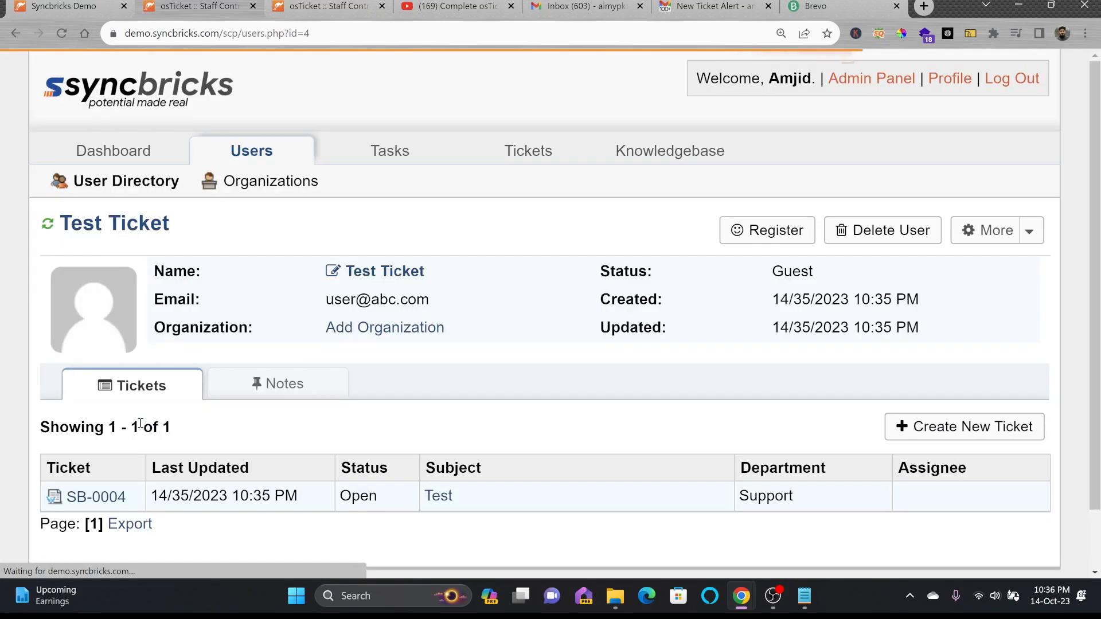
click(796, 244)
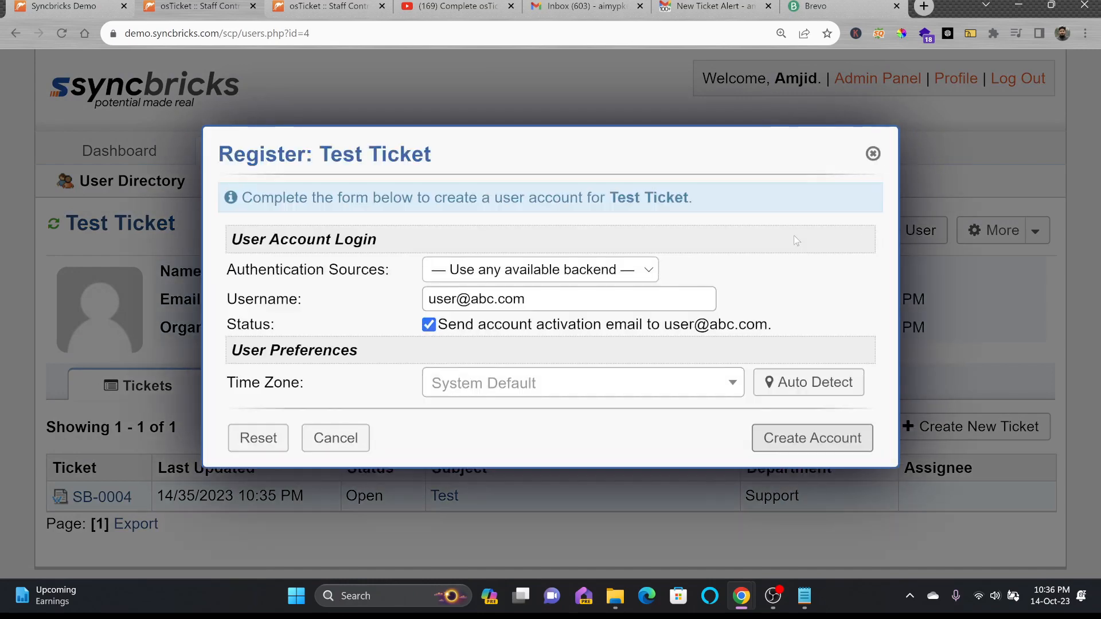
click(872, 153)
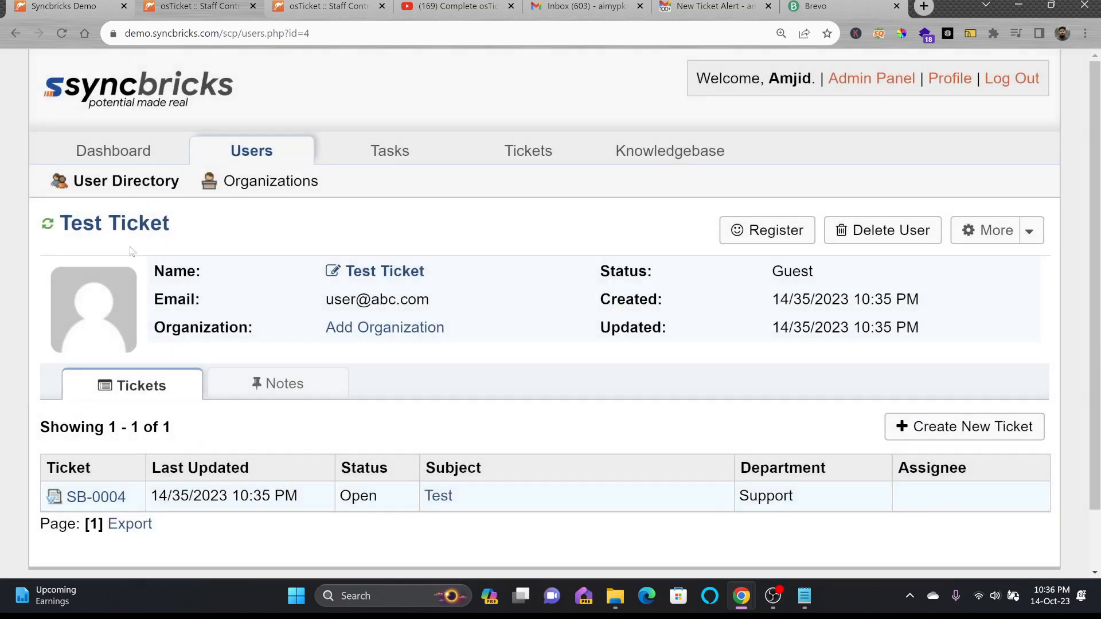
click(126, 181)
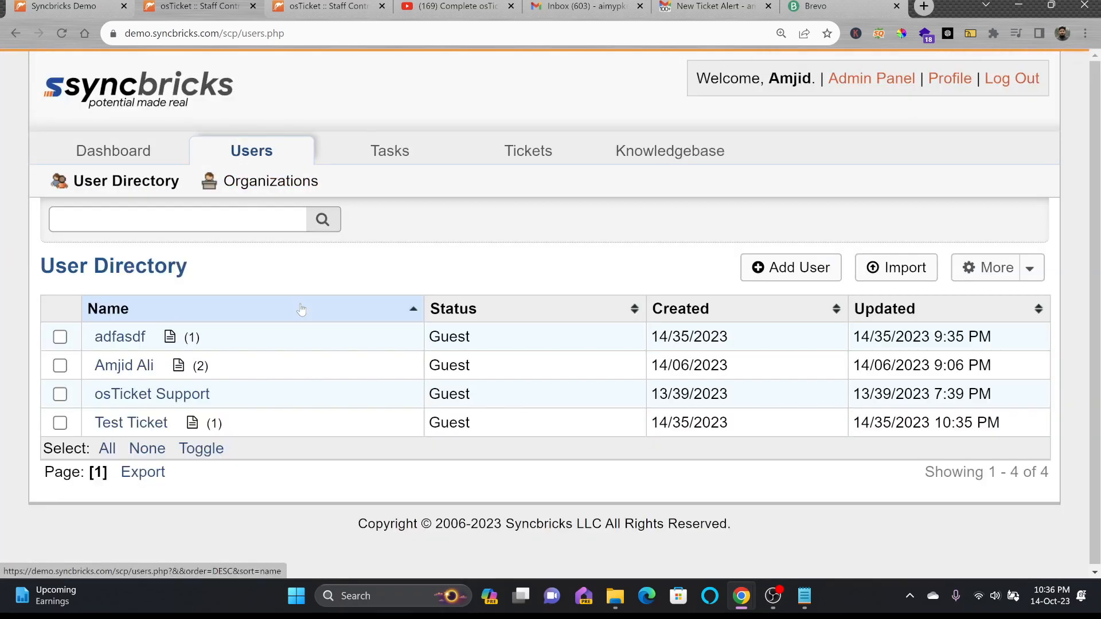
Register the user with two tickets, setting time zone Asia / Dubai, and create the account
click(131, 370)
click(779, 231)
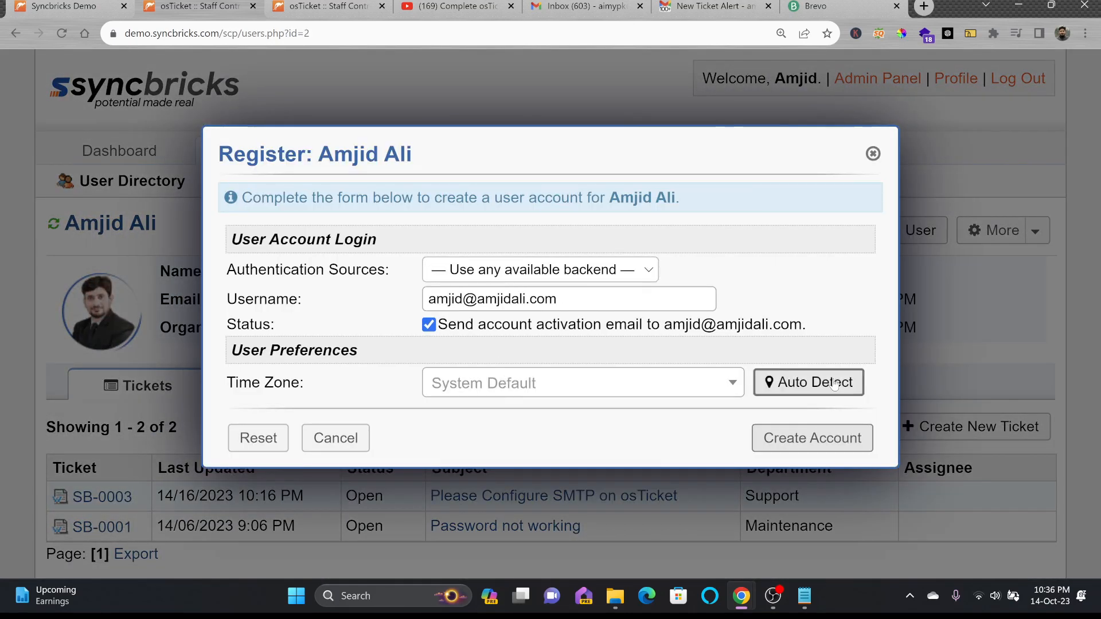
click(809, 382)
click(824, 437)
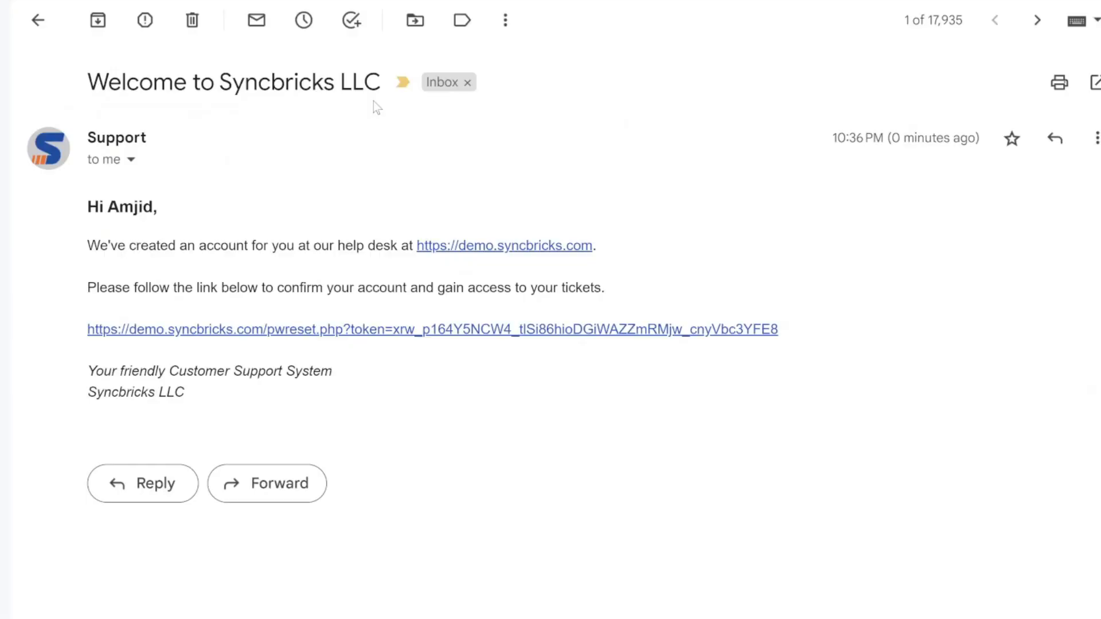
Follow the welcome email's confirmation link and save a new account password
click(160, 335)
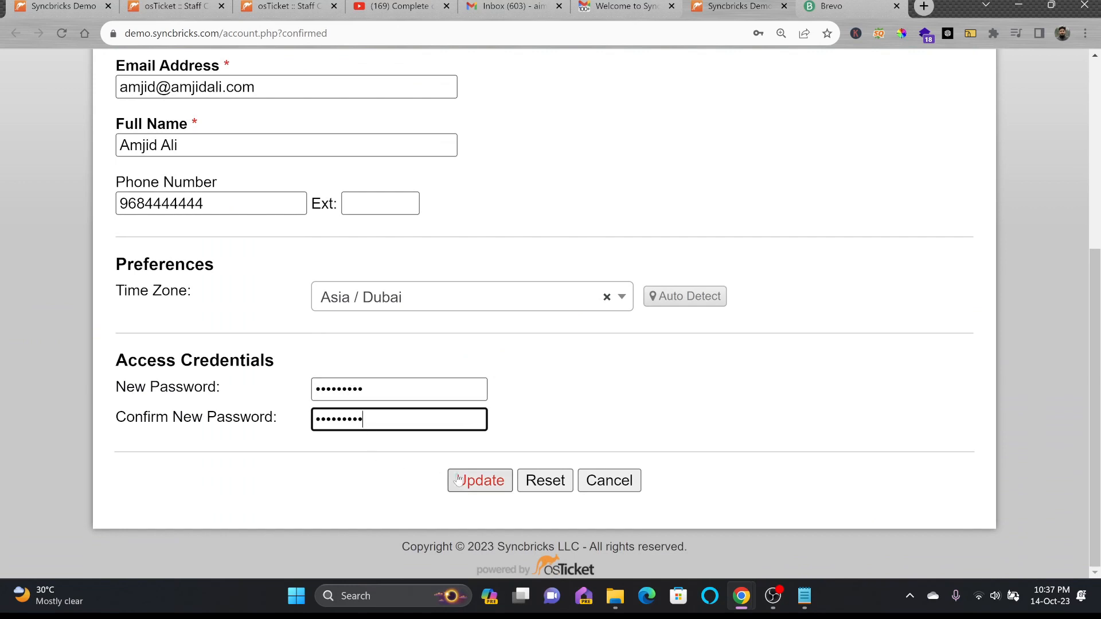
click(466, 479)
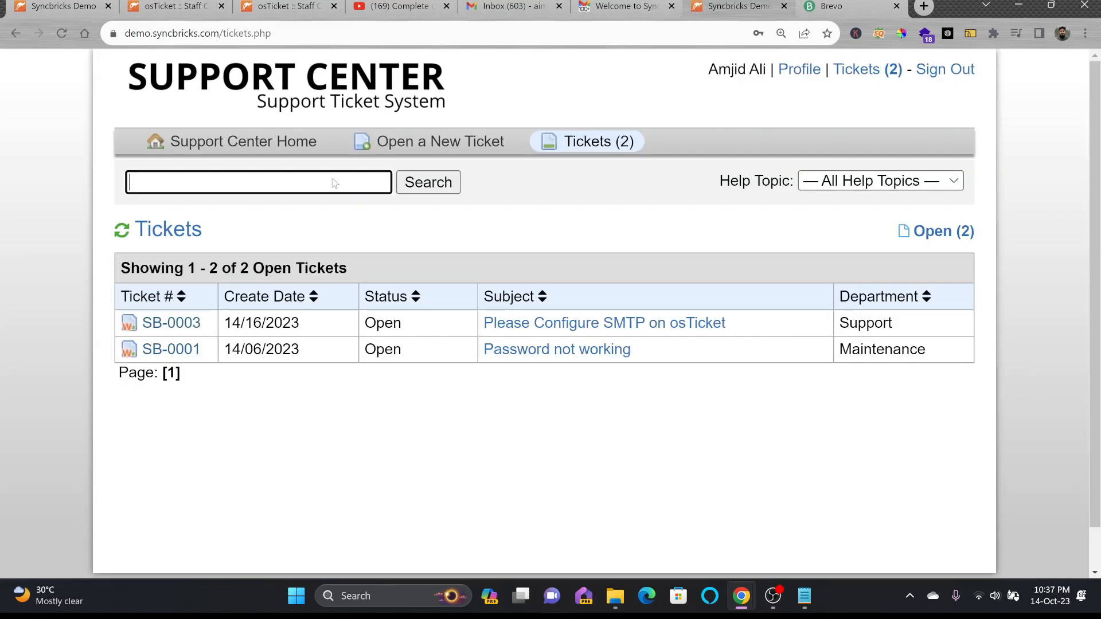
In the staff panel, view the now-registered user's details, notes and ticket list
click(262, 11)
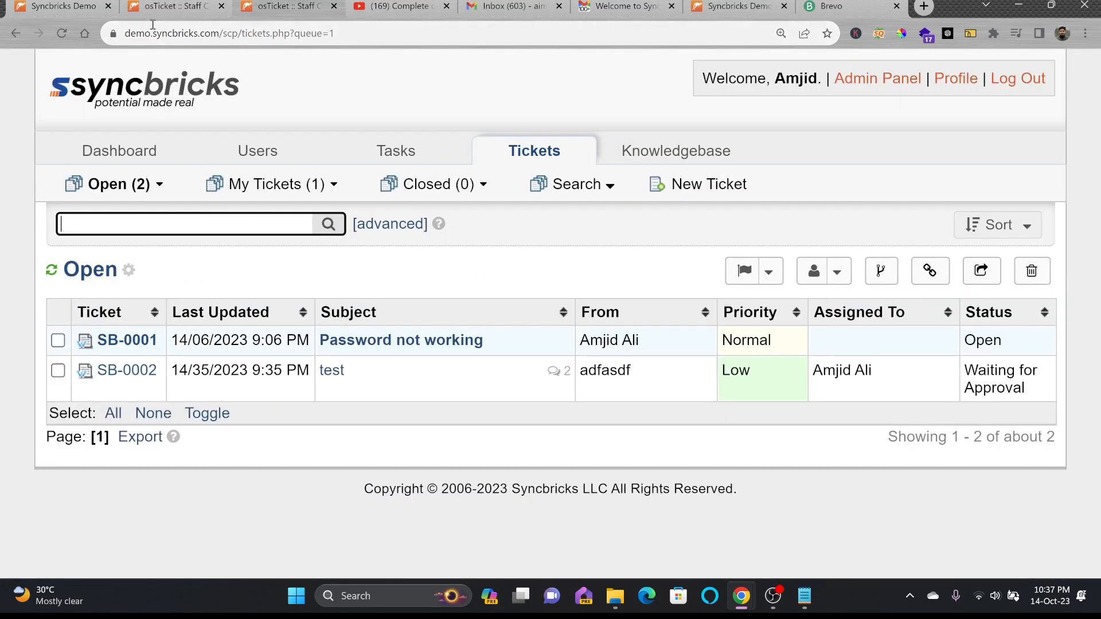
click(86, 8)
click(180, 10)
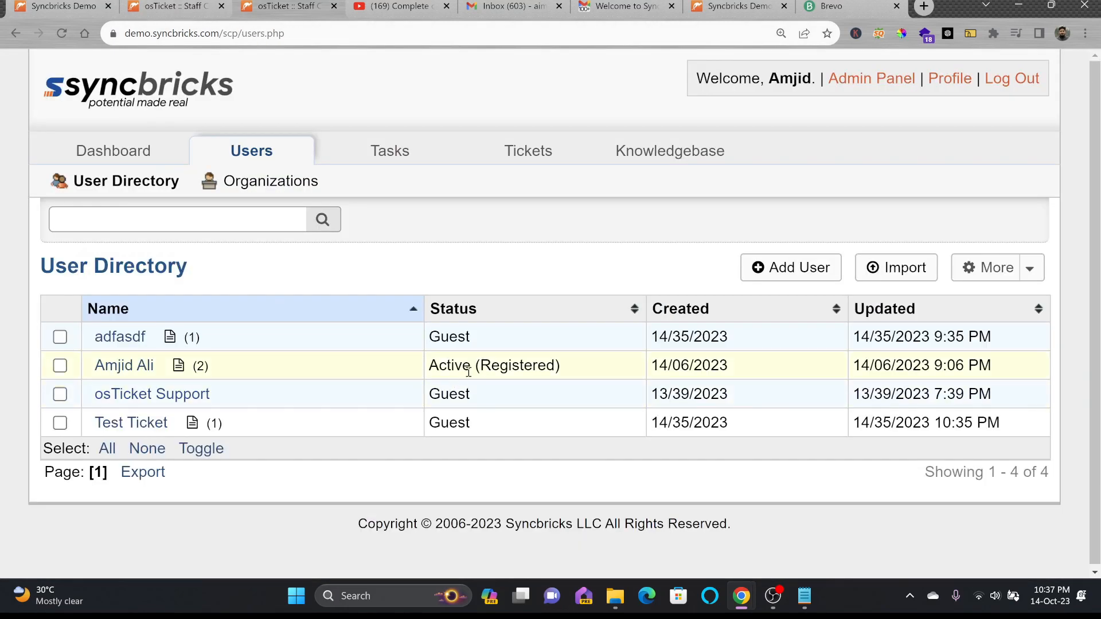
click(138, 368)
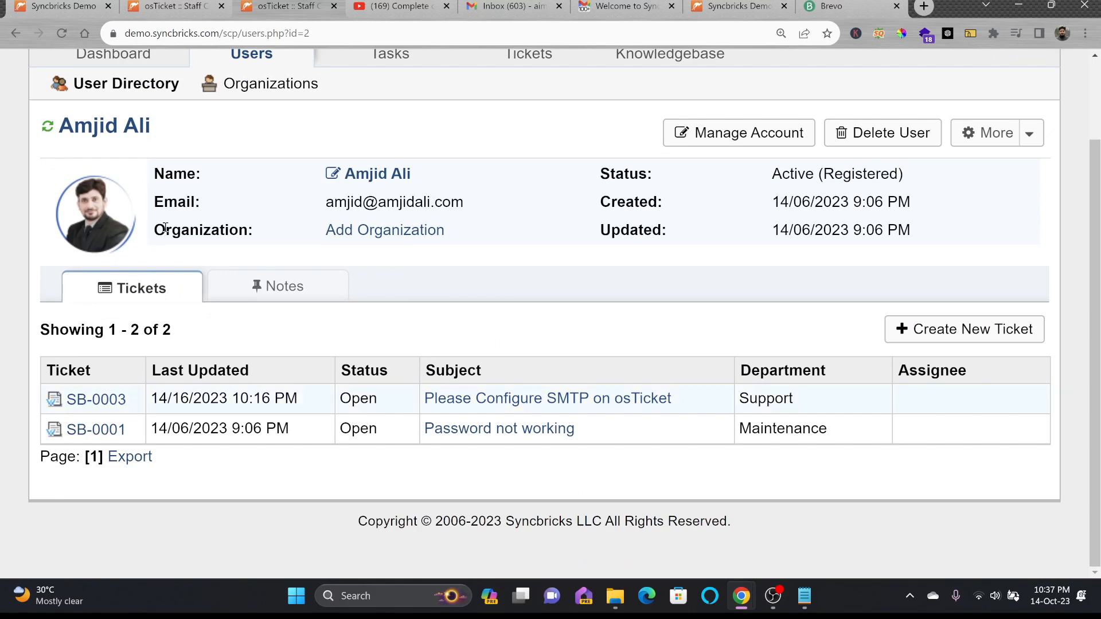
scroll(172, 221, up, 3)
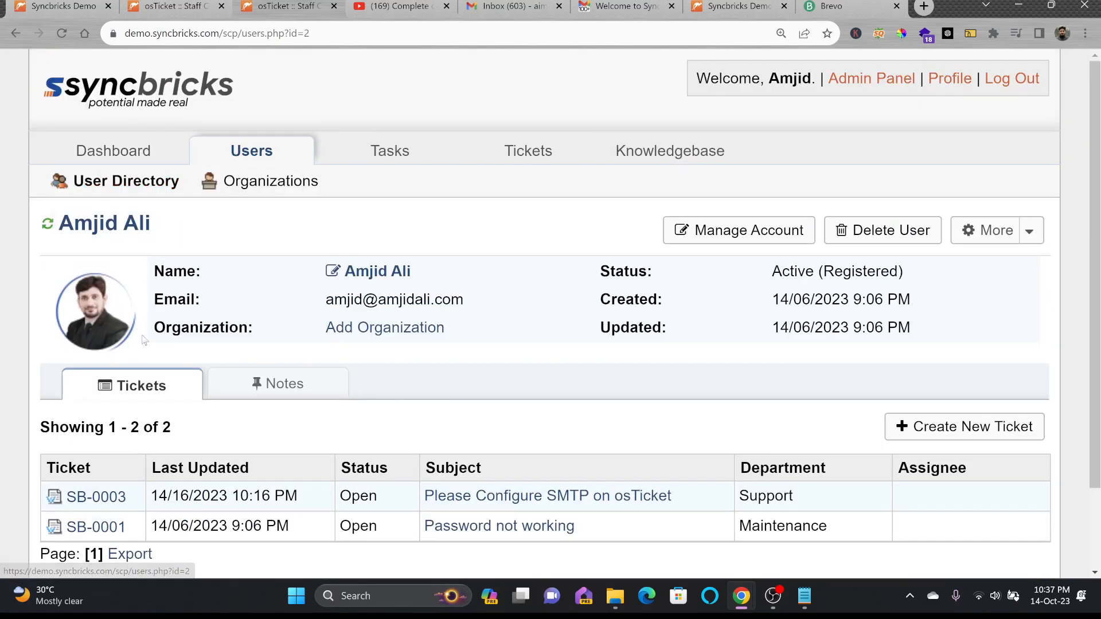
scroll(297, 395, down, 2)
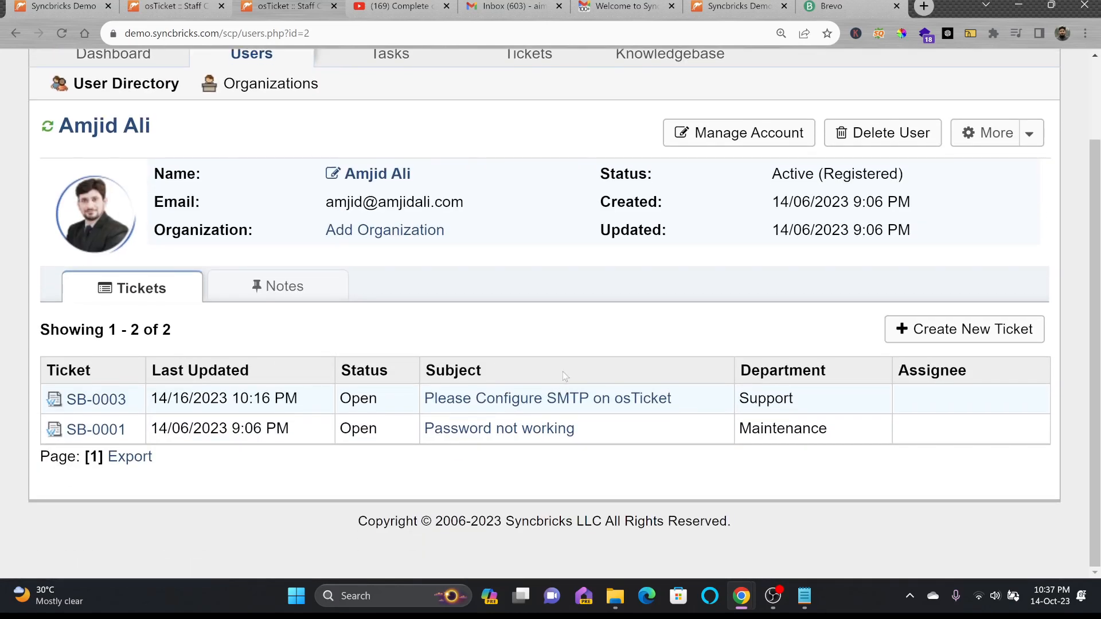
click(237, 283)
click(162, 395)
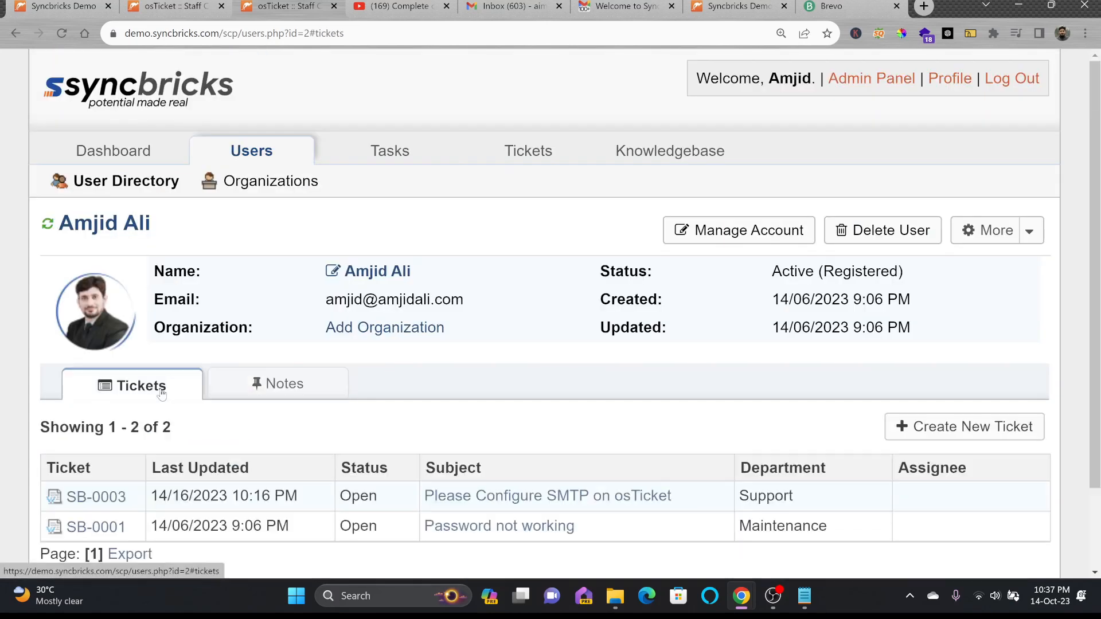
scroll(551, 310, down, 2)
In the customer portal, refresh the open tickets list and view ticket SB-0003
click(710, 8)
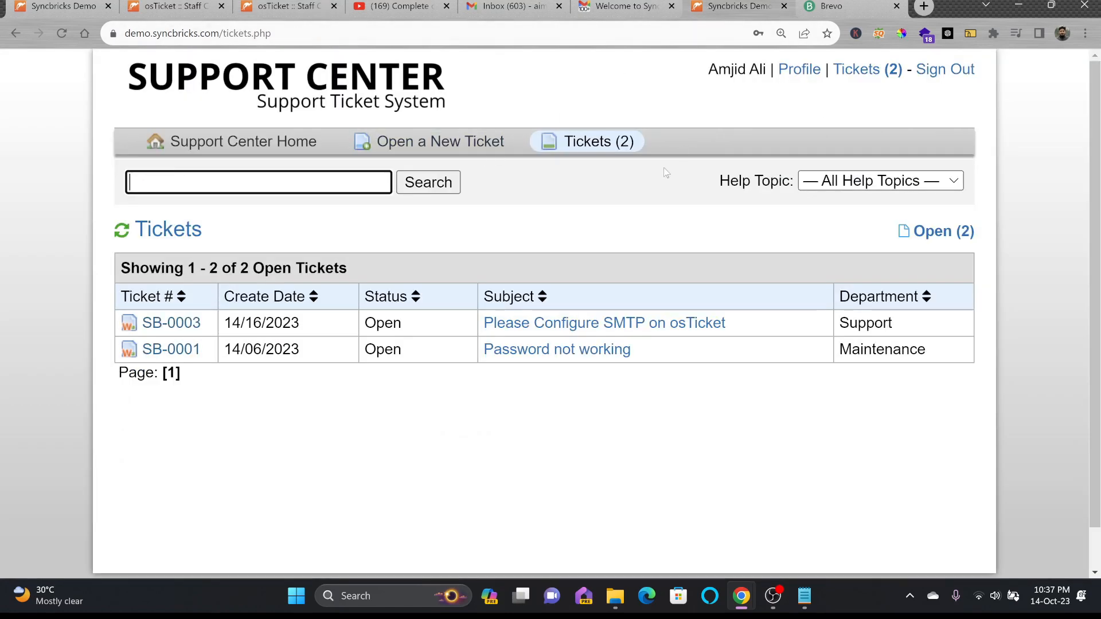
click(458, 188)
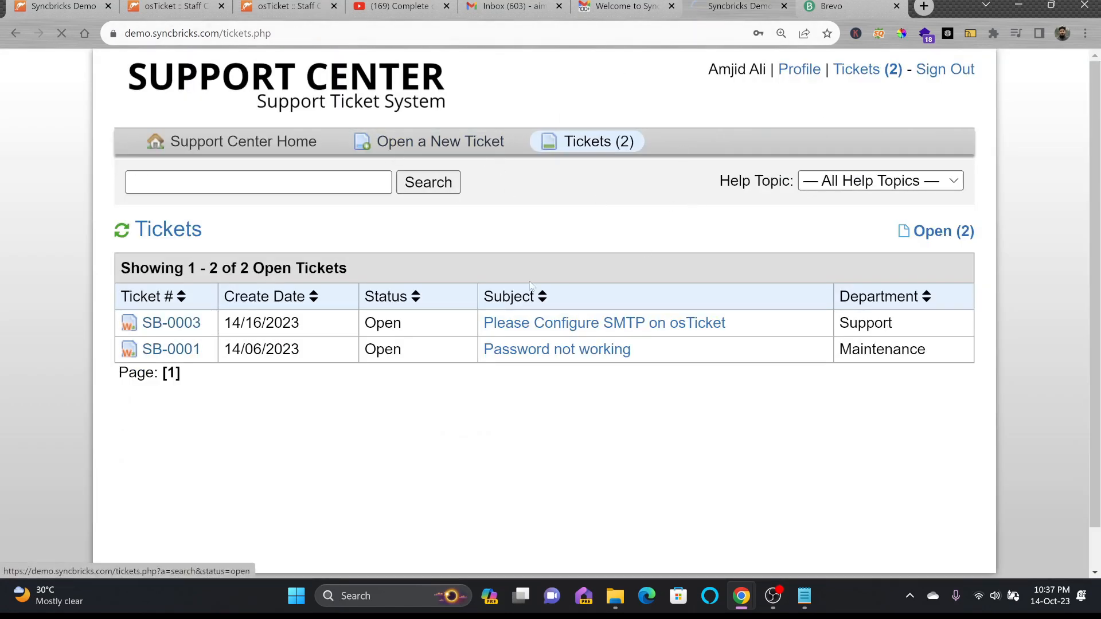
click(171, 323)
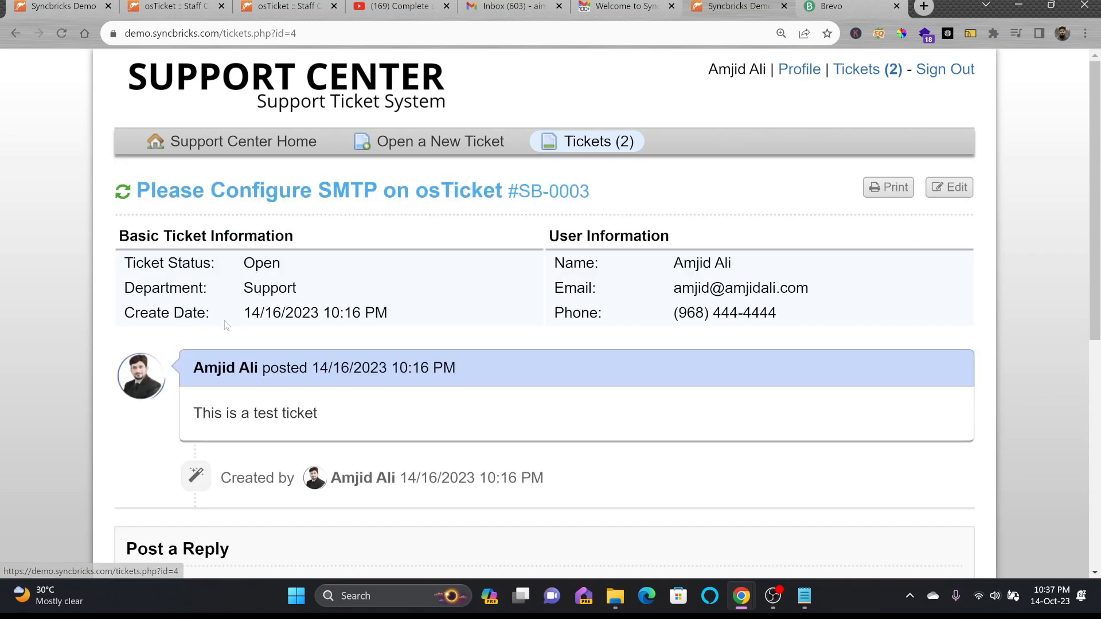
scroll(269, 323, down, 6)
scroll(269, 323, up, 10)
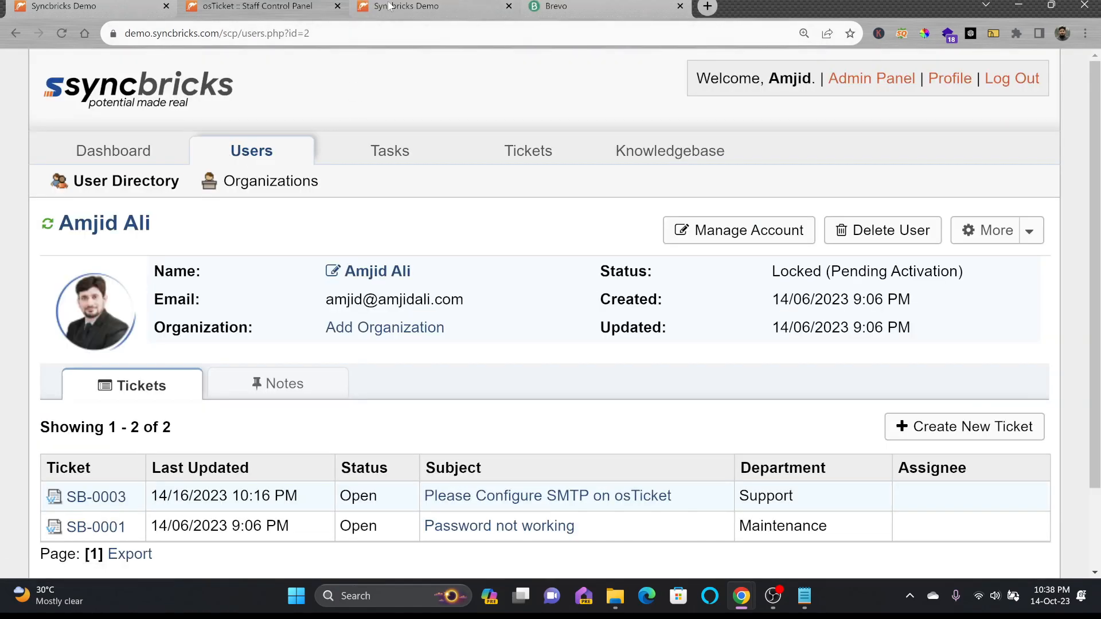
Return to the staff panel and open the User Directory listing all four users
click(393, 7)
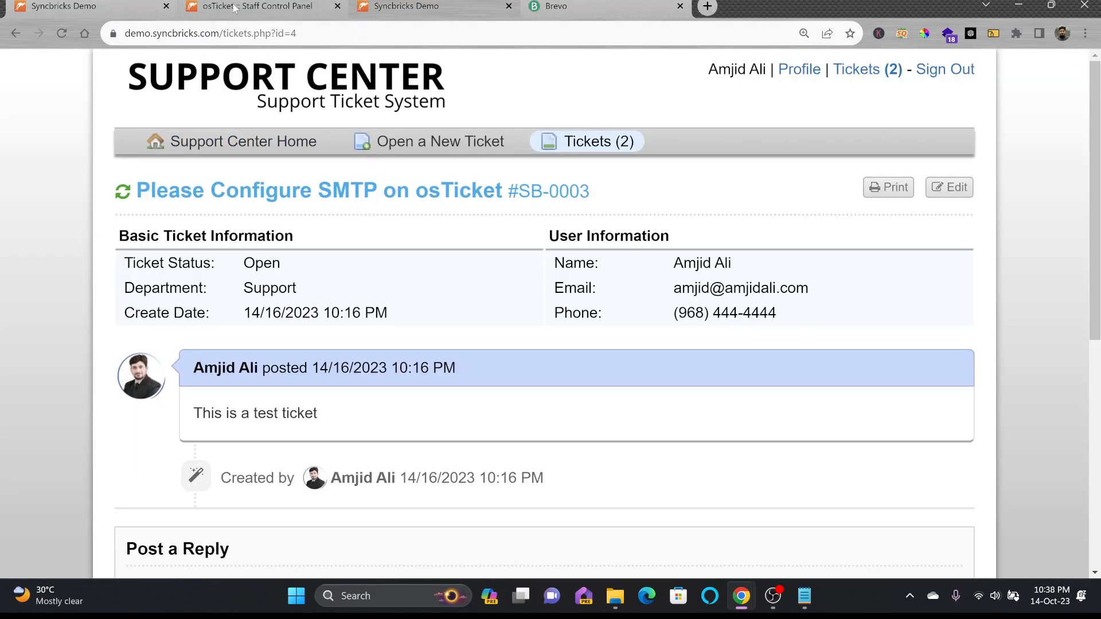
click(236, 7)
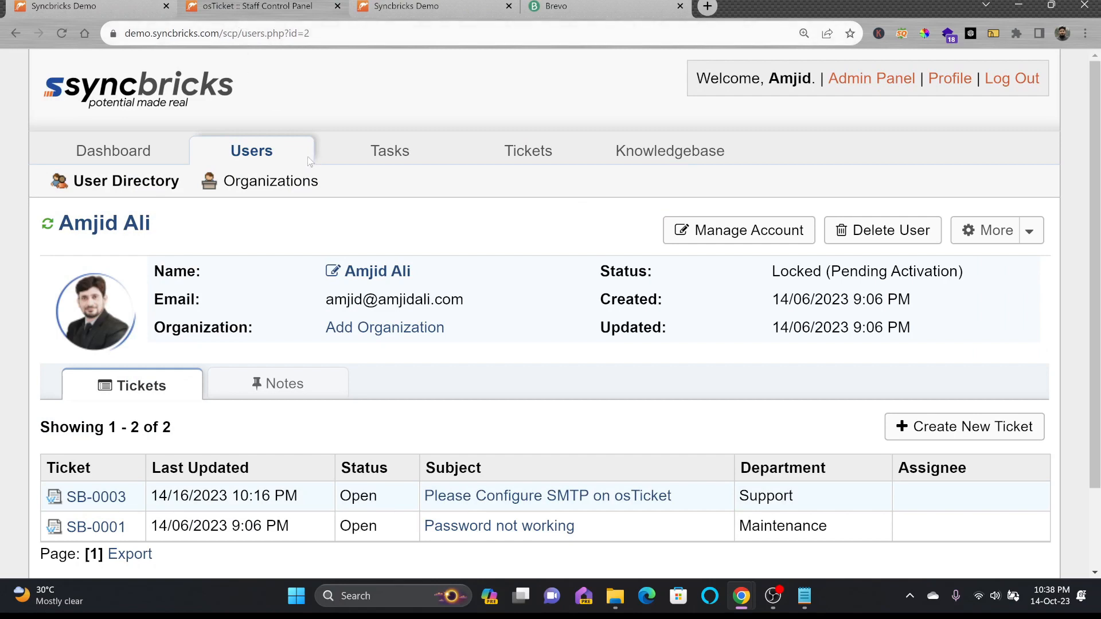
click(248, 154)
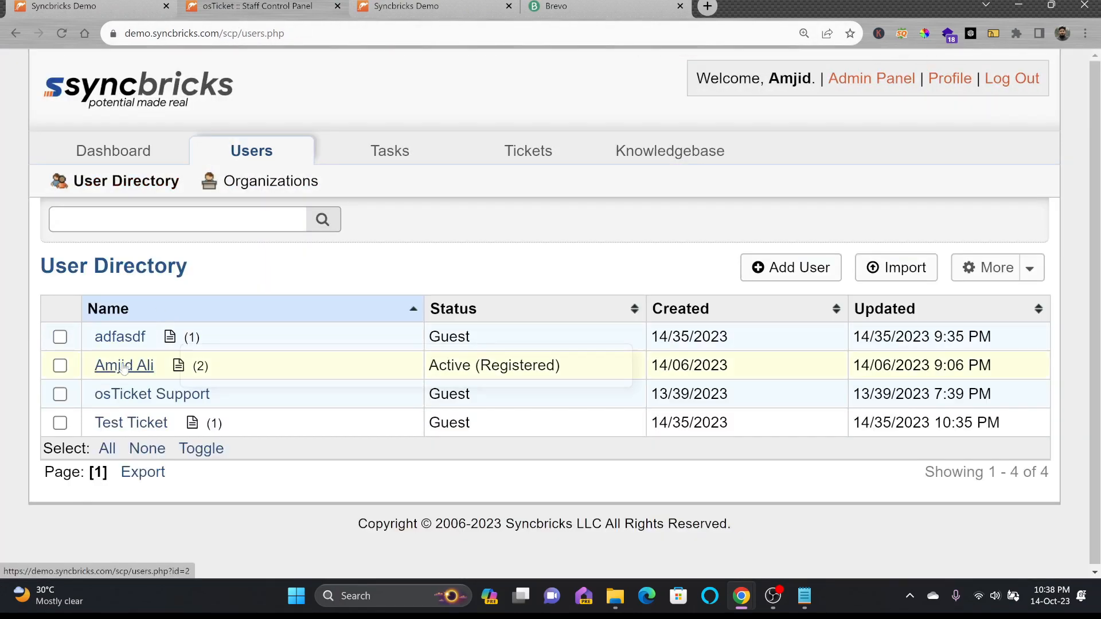
mouse_move(142, 370)
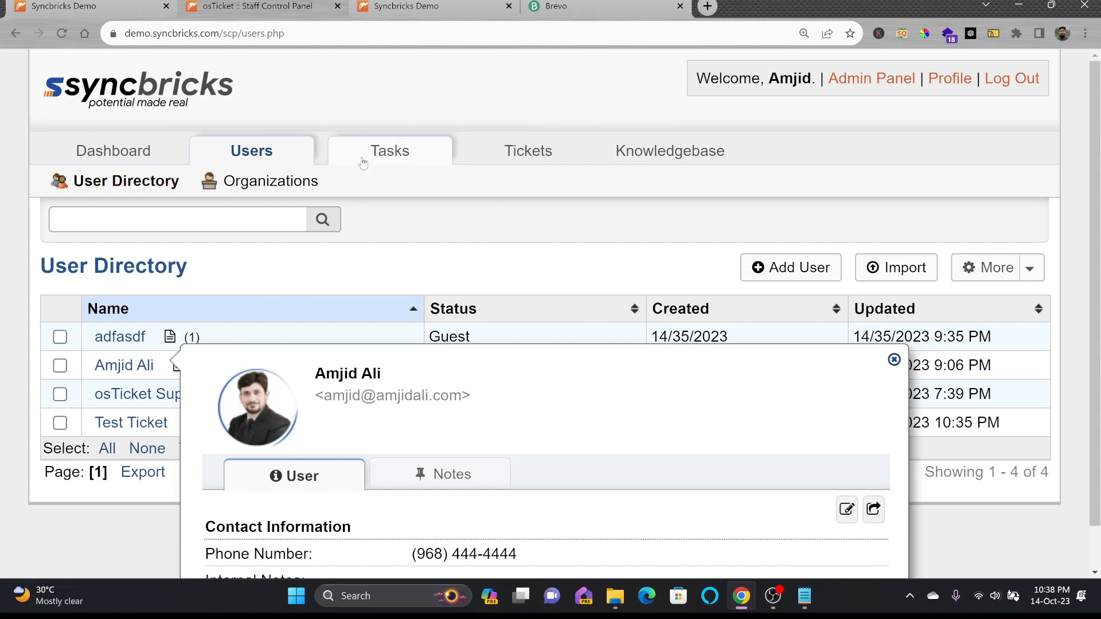
click(380, 150)
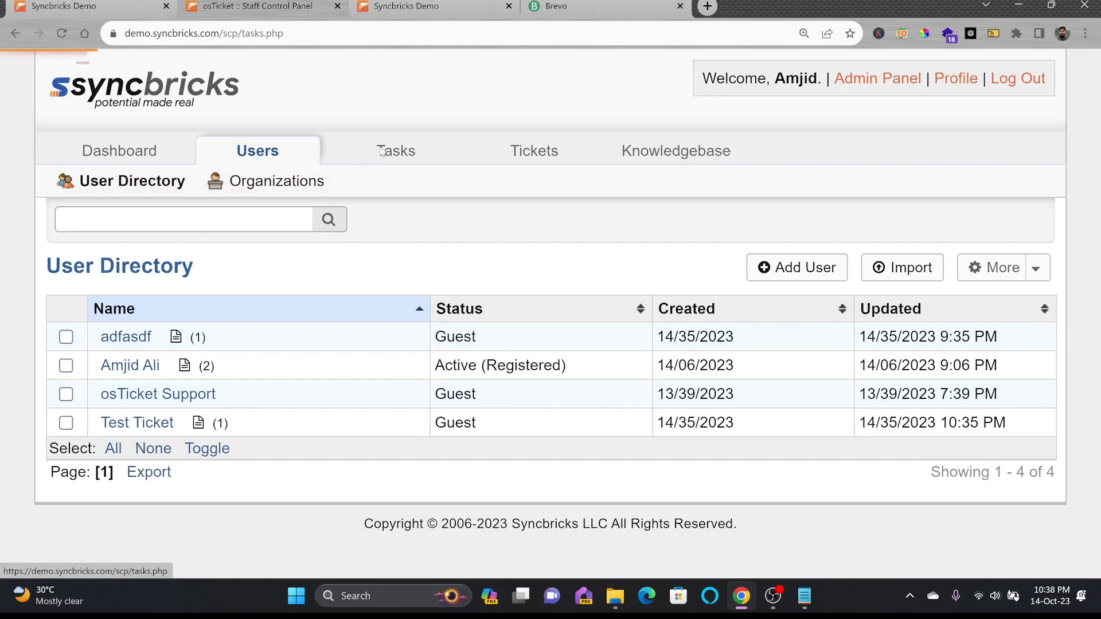
Show tasks assigned to me, then open ticket SB-0003 from the Open queue and scroll to its reply form
click(219, 181)
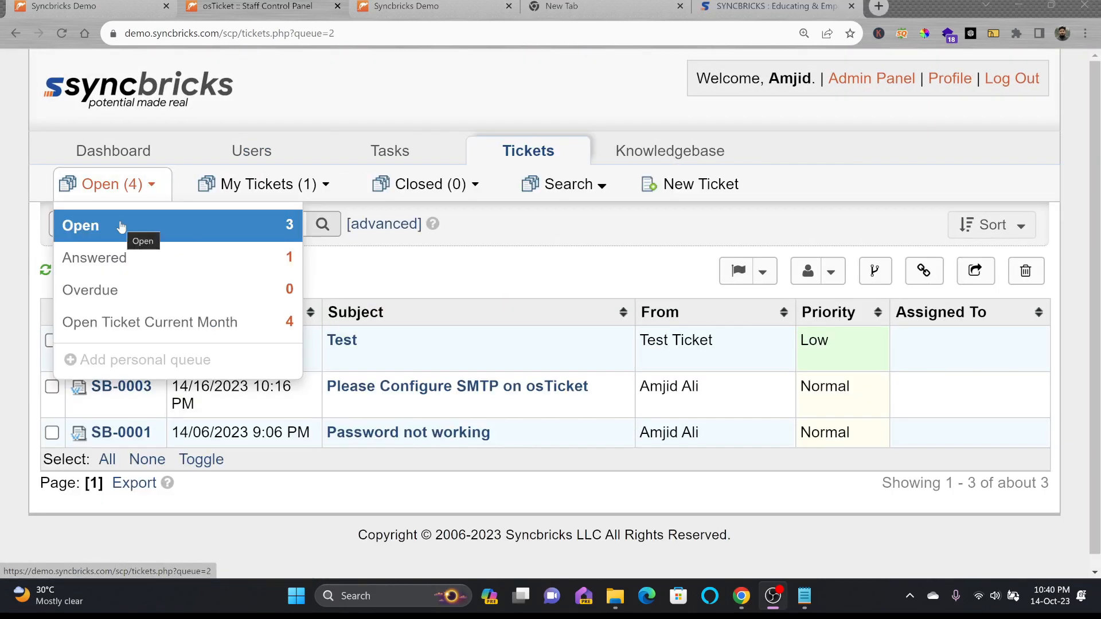
click(121, 227)
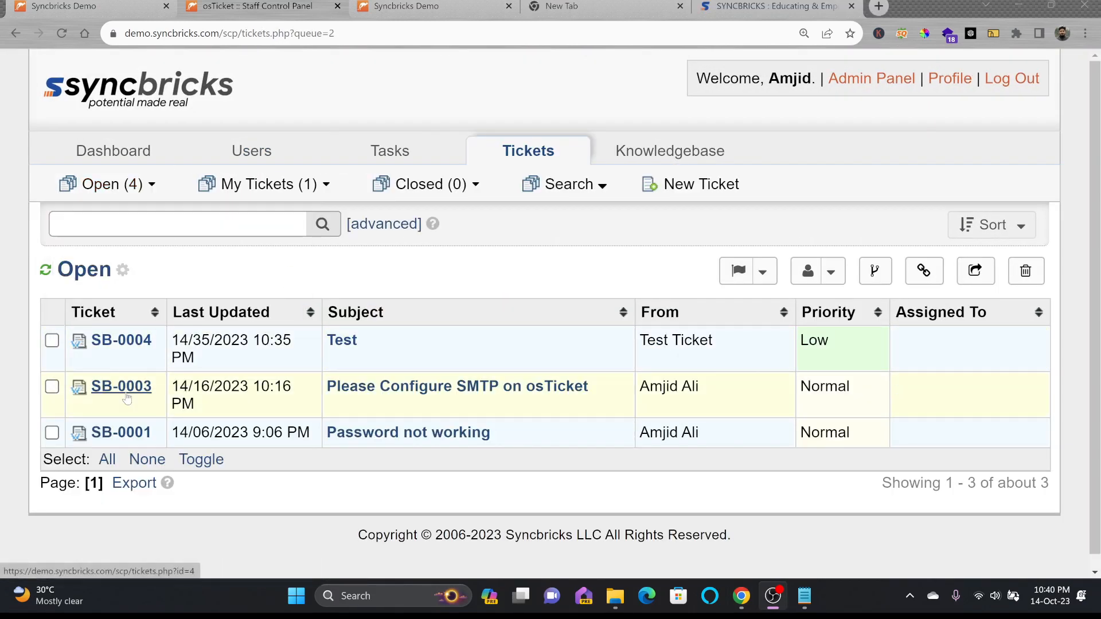
mouse_move(125, 394)
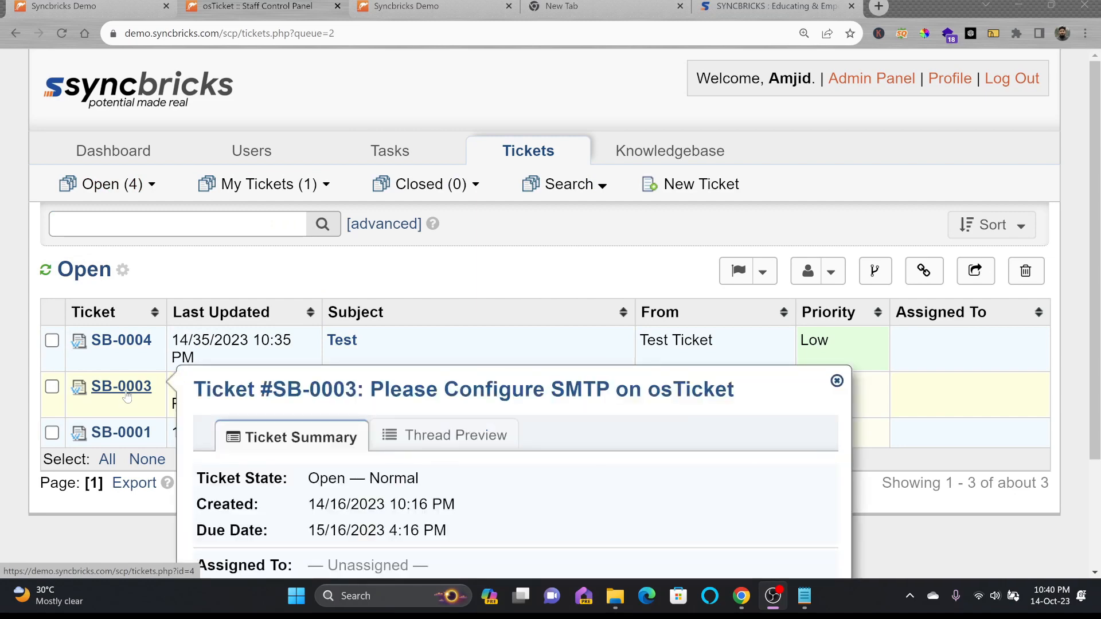
click(121, 387)
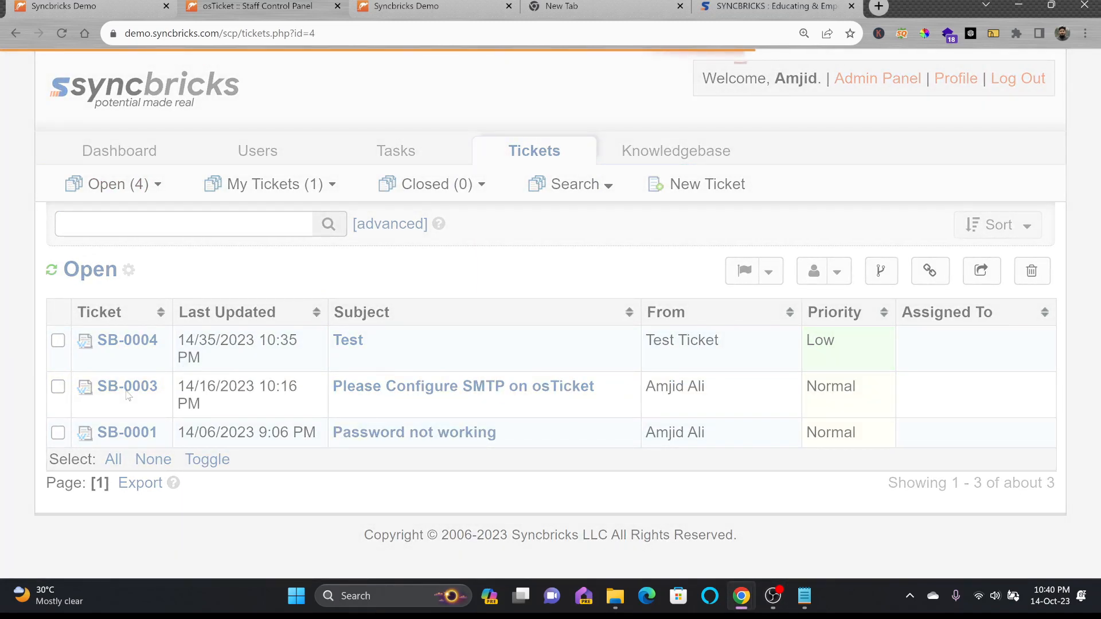
scroll(234, 403, down, 10)
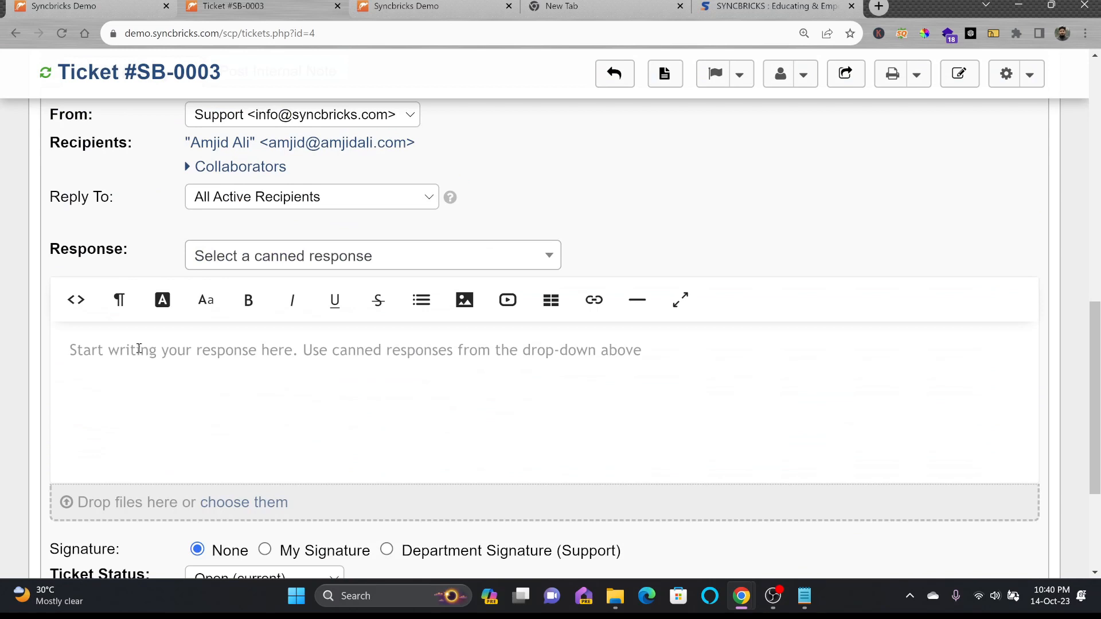
scroll(136, 350, up, 3)
scroll(136, 357, down, 3)
Post the reply 'Dear Customer' / 'We are working on your inquiry and we will get back to you'
click(135, 361)
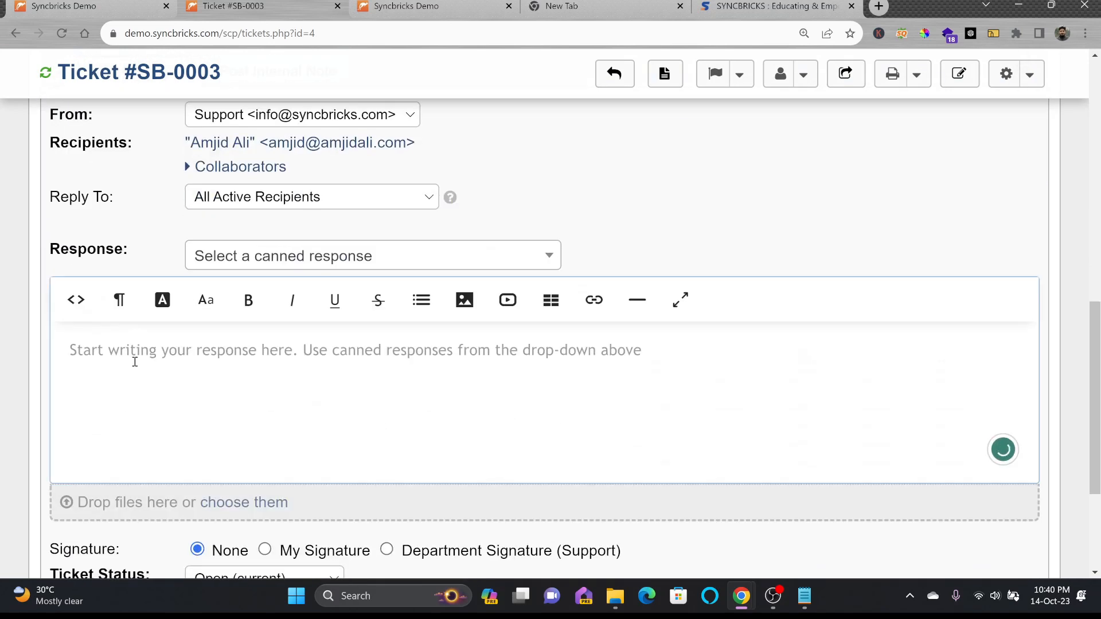
text(Dear Customer)
key(Return)
text(We are)
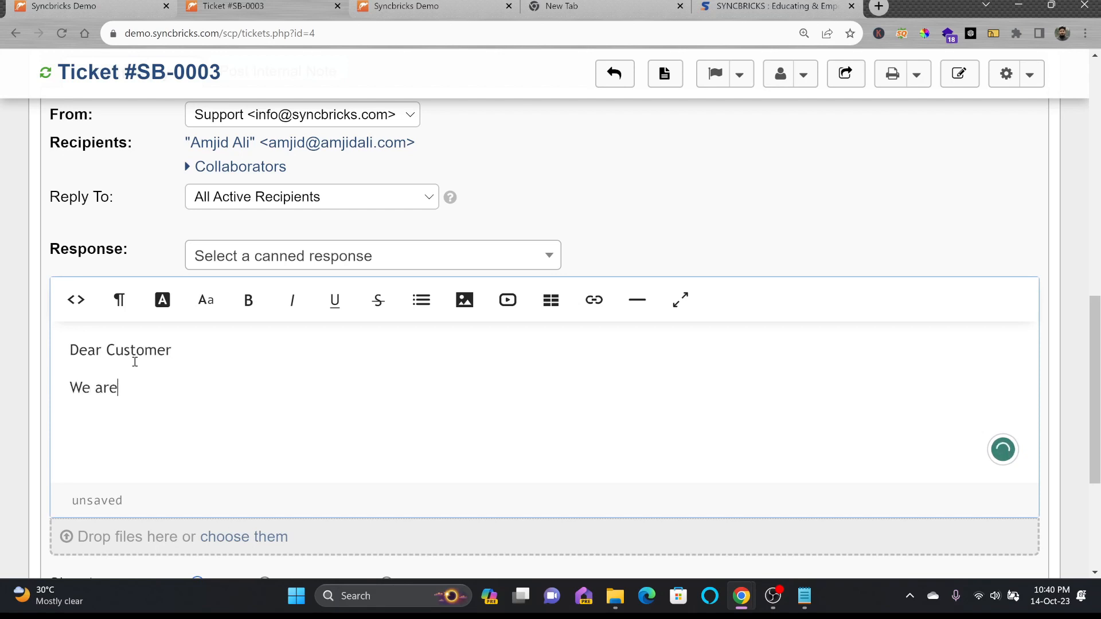
text( working on your inquiry and we w)
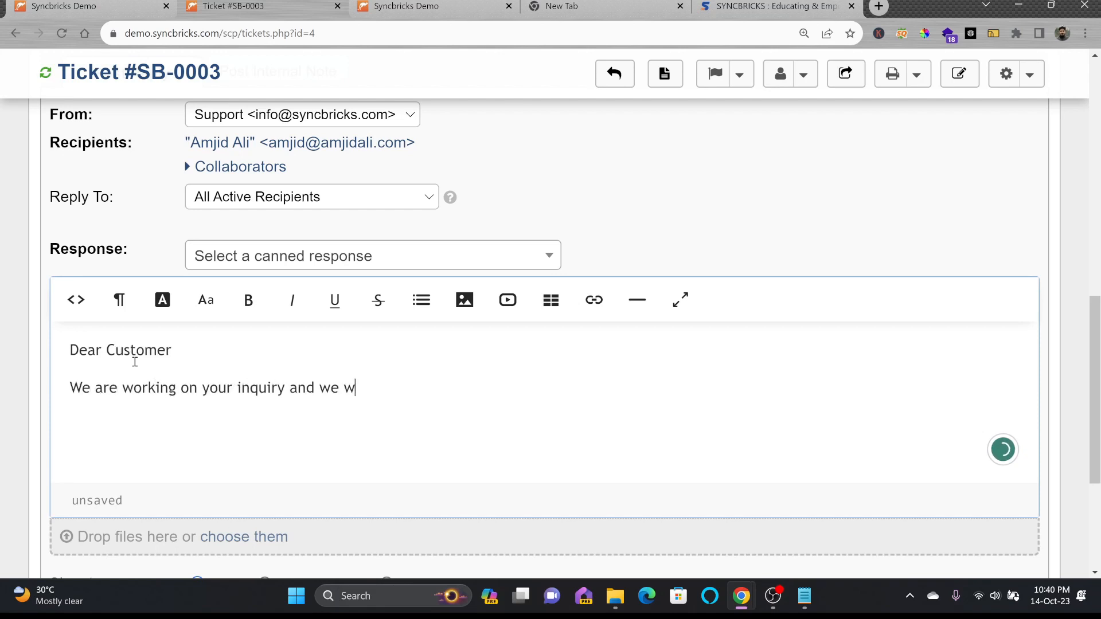
text(ill get back to you)
scroll(260, 394, down, 3)
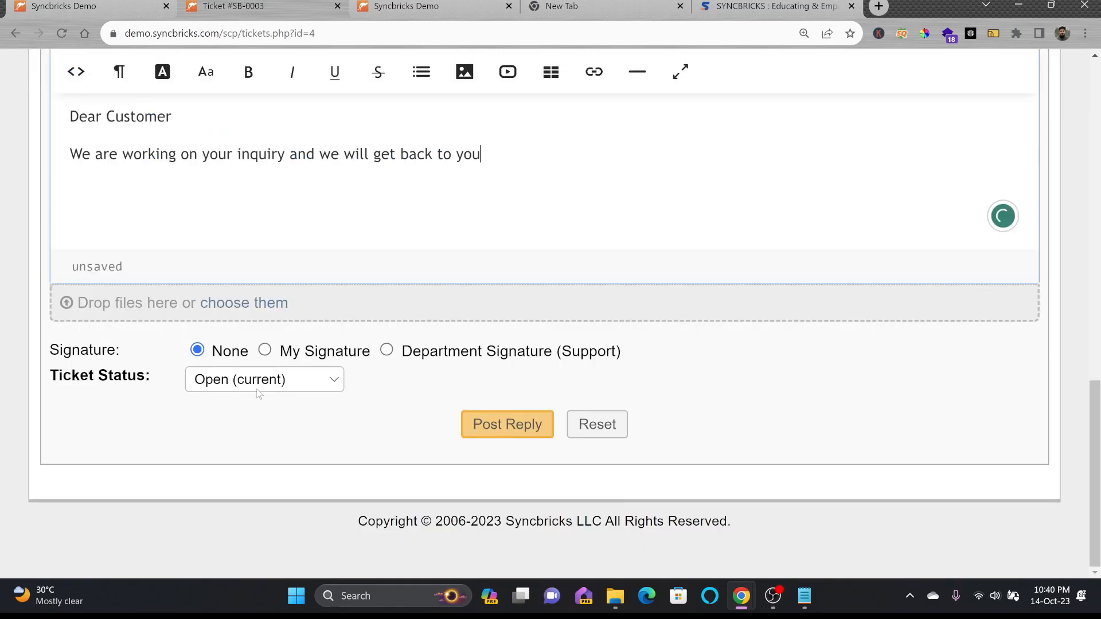
click(484, 423)
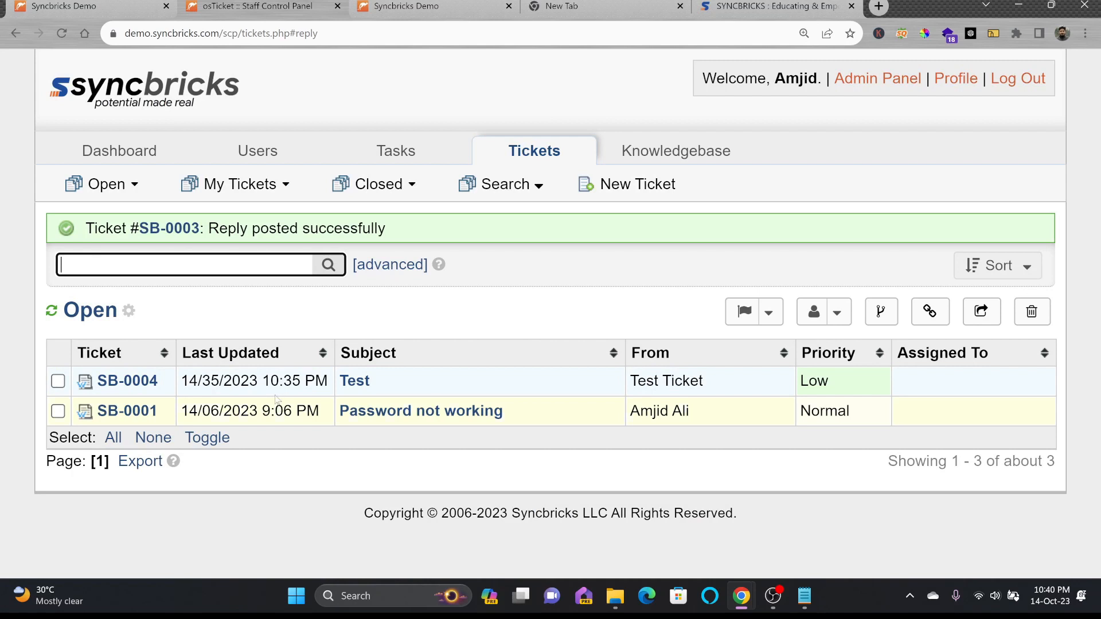
Refresh the Open queue, then view the SMTP ticket's posted reply in the customer portal
mouse_move(103, 184)
click(132, 225)
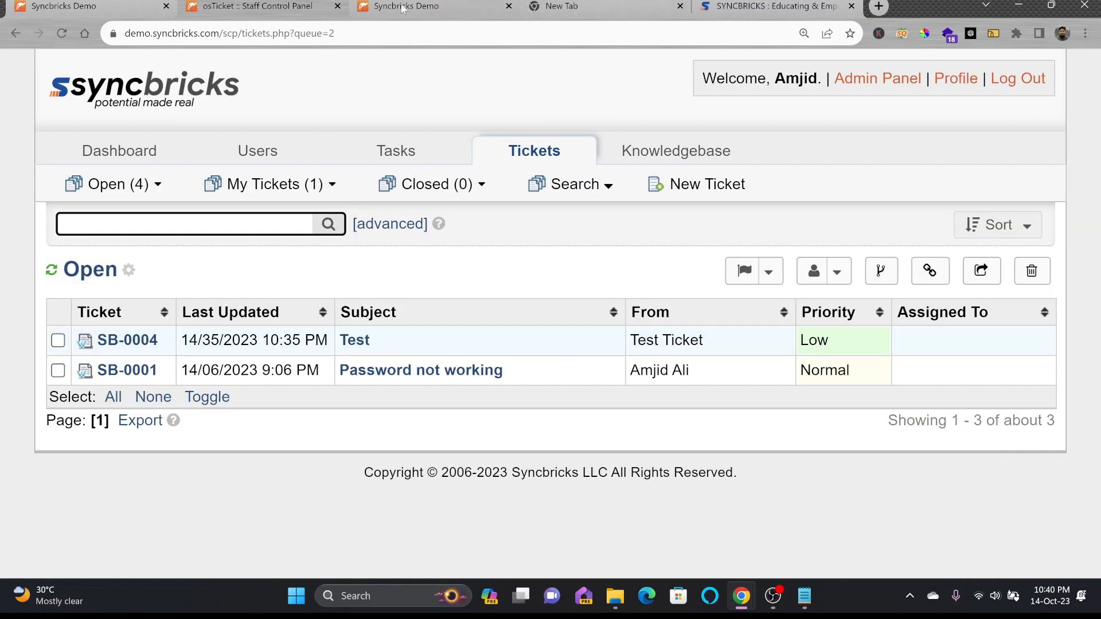
click(404, 8)
click(579, 141)
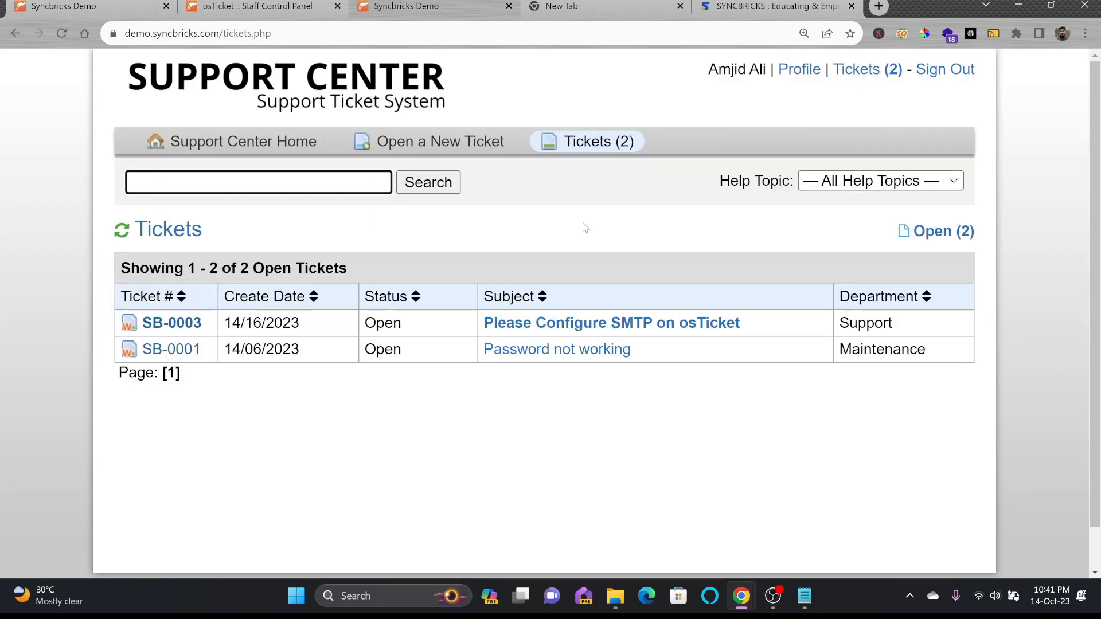
click(694, 331)
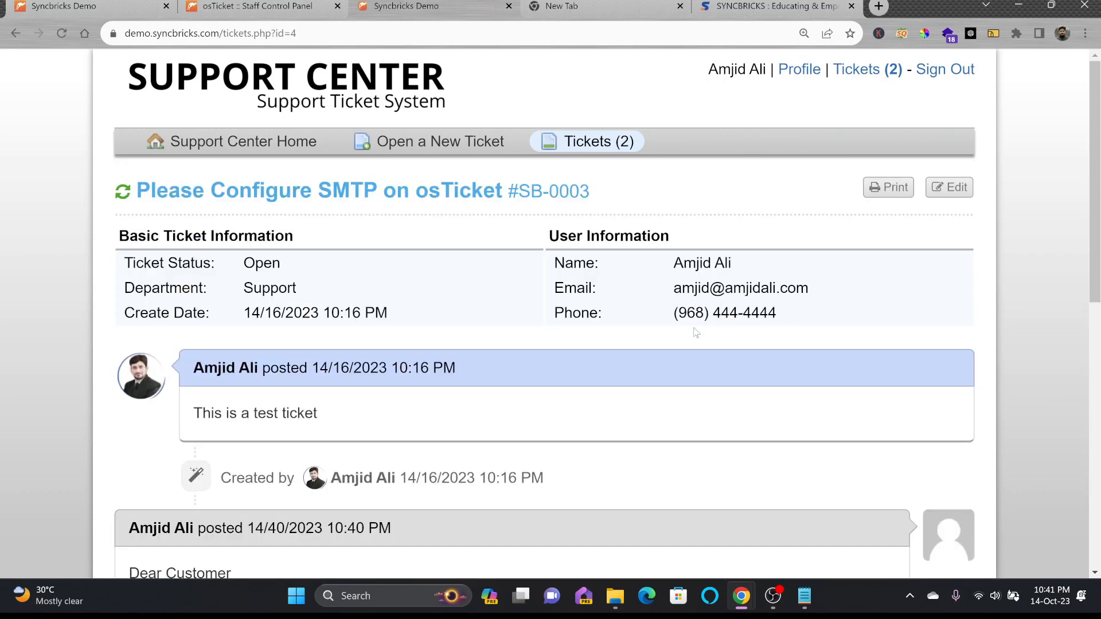
scroll(509, 344, down, 5)
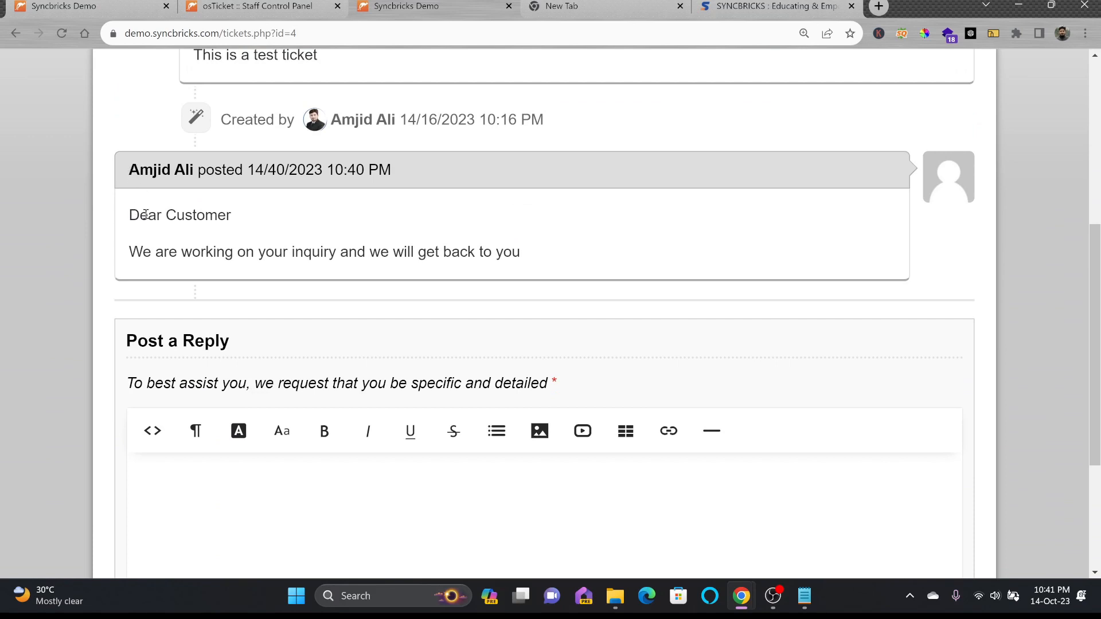
drag(132, 214, 550, 250)
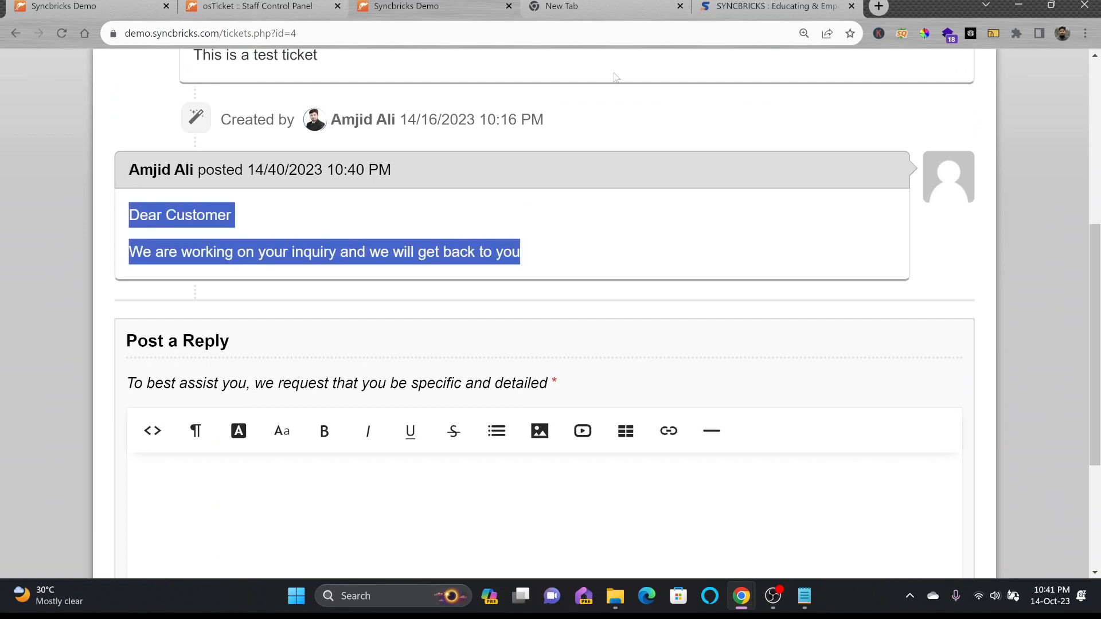
As the customer, reply 'Please do it as soon as possible', then return to the staff panel
click(879, 6)
text(gmail.com)
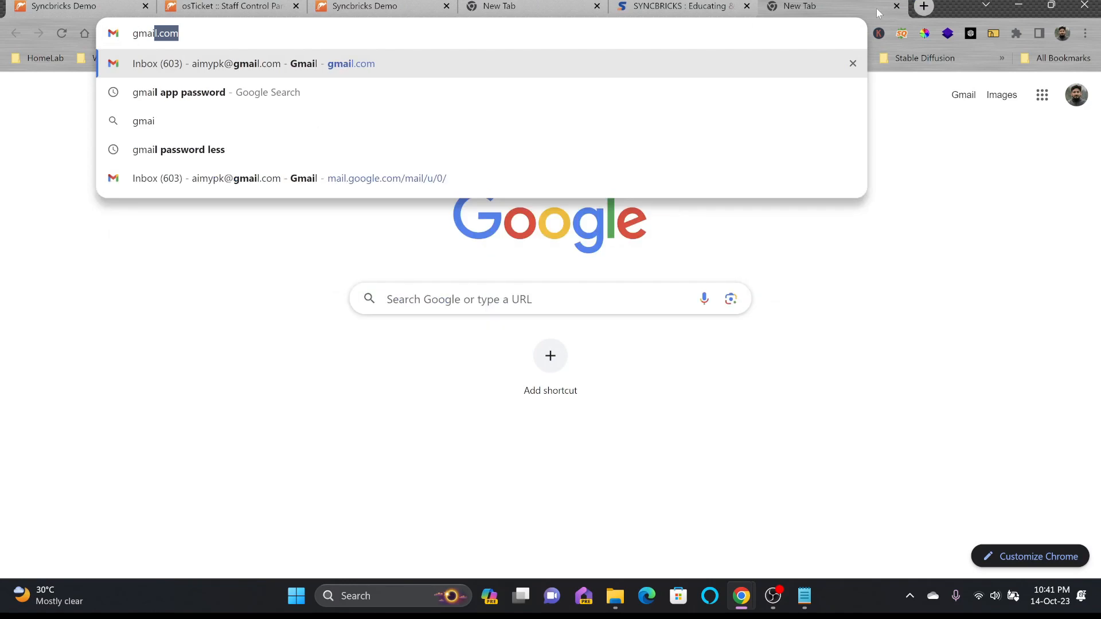
key(Return)
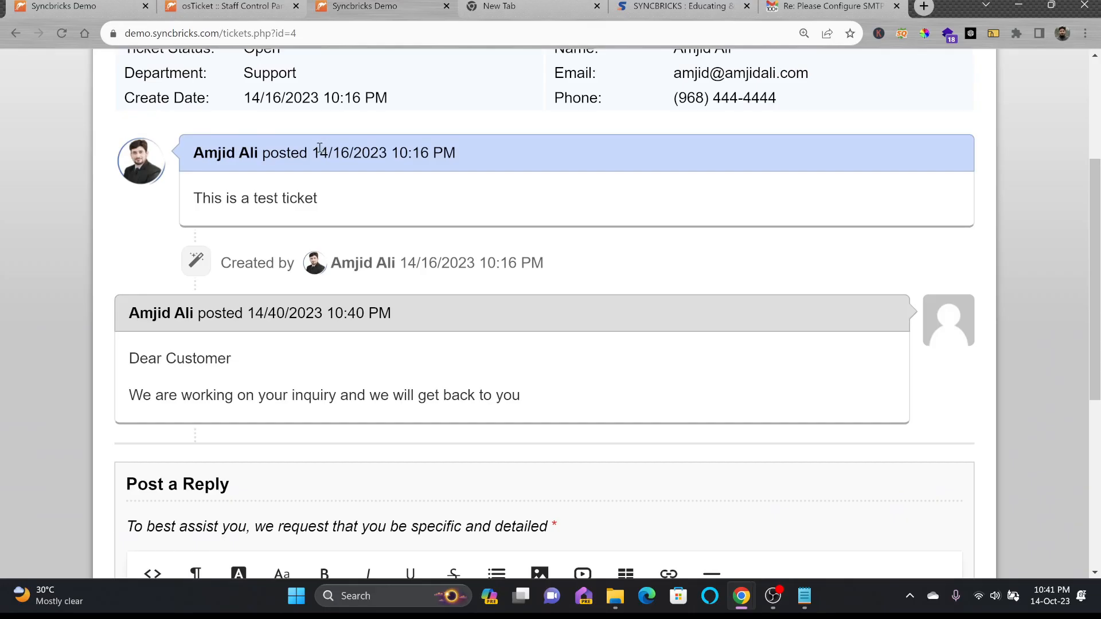
scroll(315, 196, down, 5)
click(265, 400)
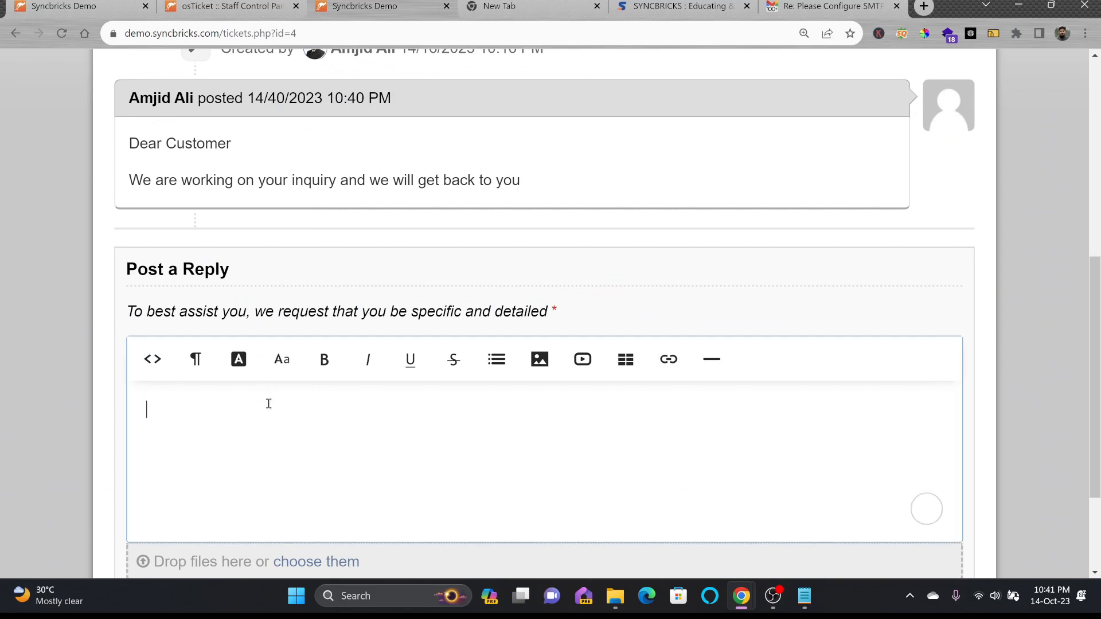
text(Please do it as soon as possible)
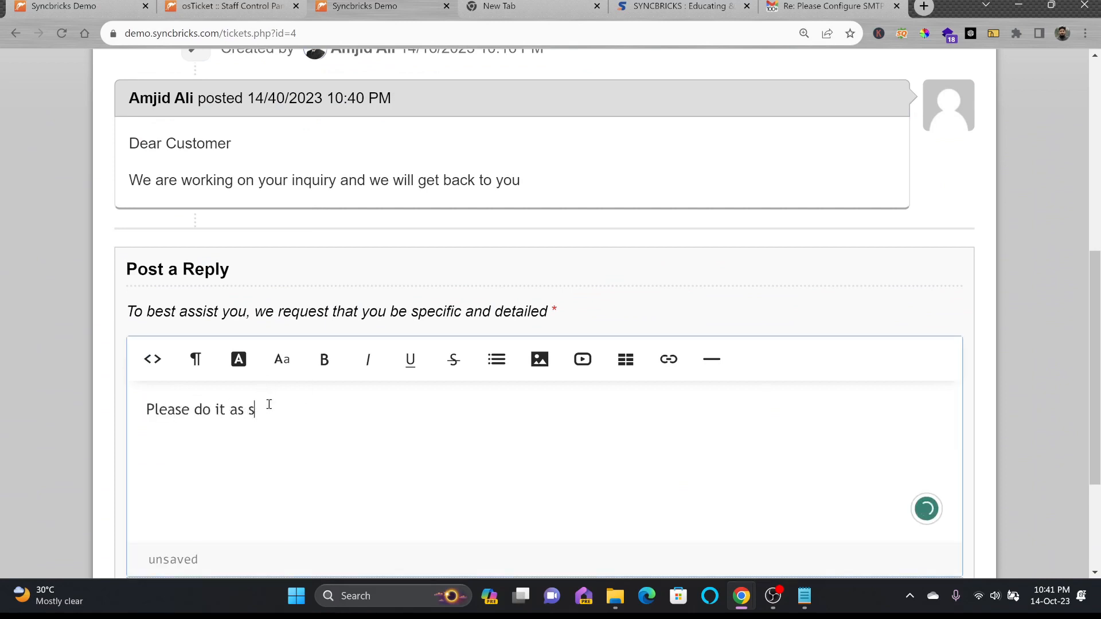
scroll(269, 404, down, 3)
click(473, 471)
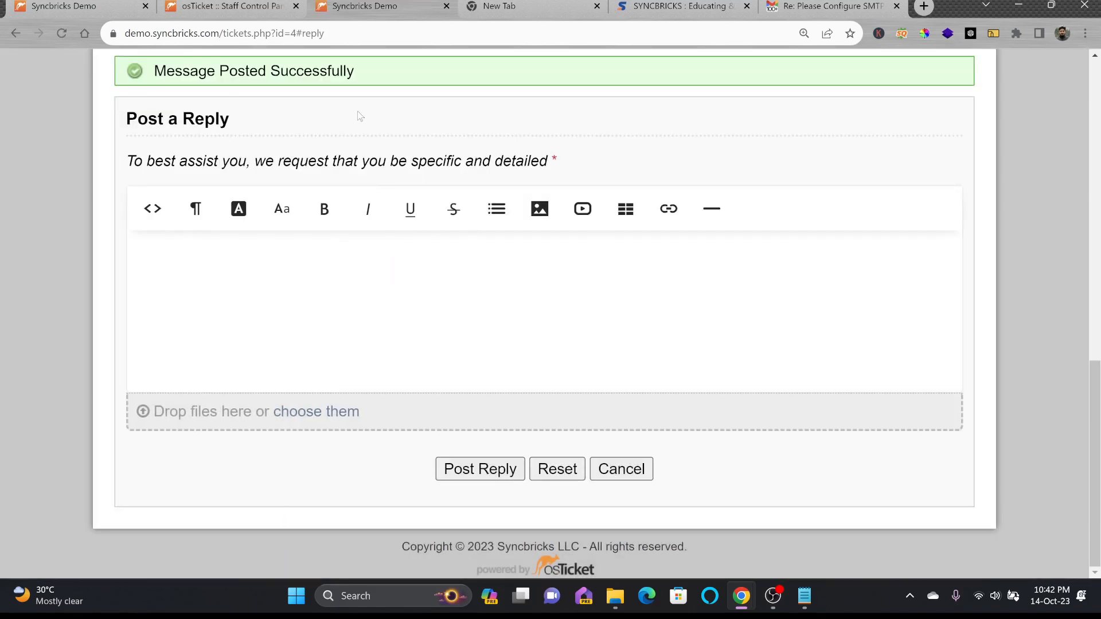
click(250, 7)
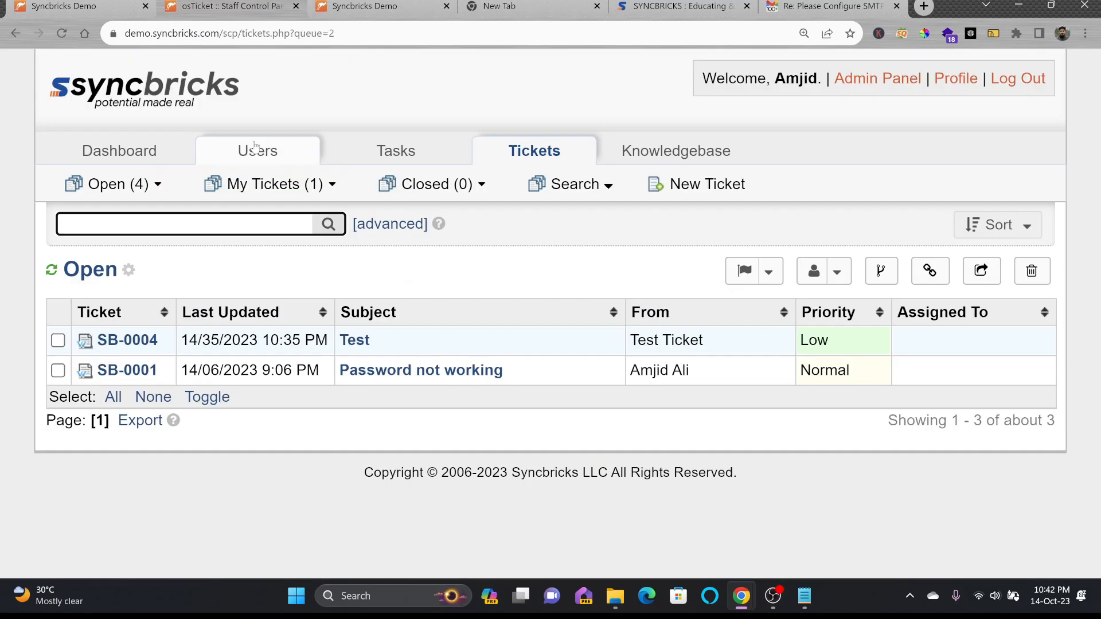
Open ticket SB-0003 from the Open tickets queue
mouse_move(114, 184)
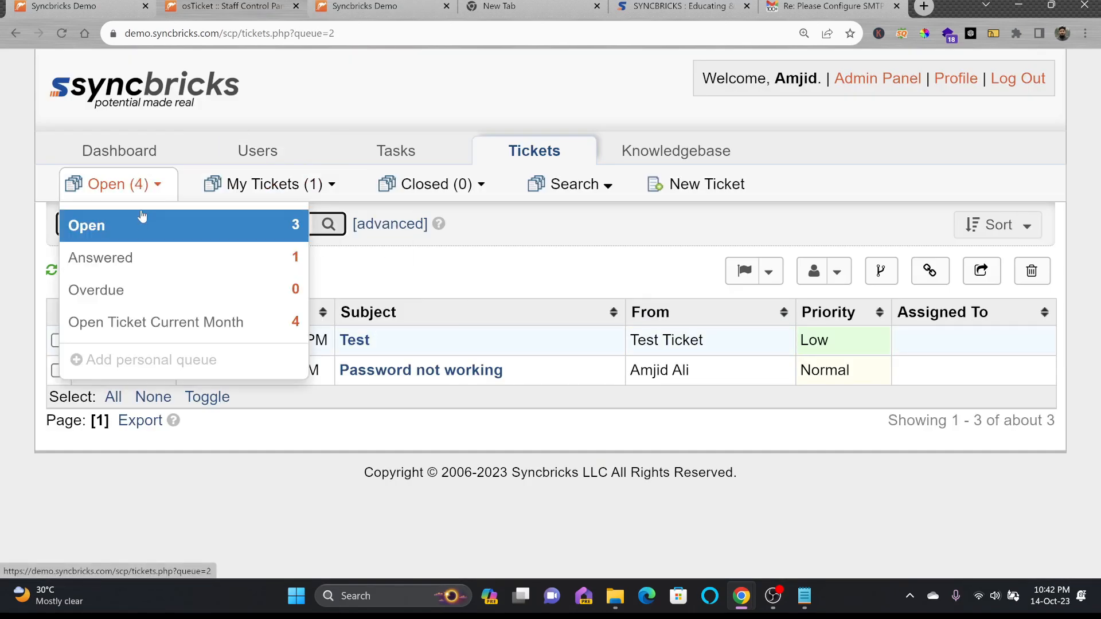
click(140, 216)
click(435, 382)
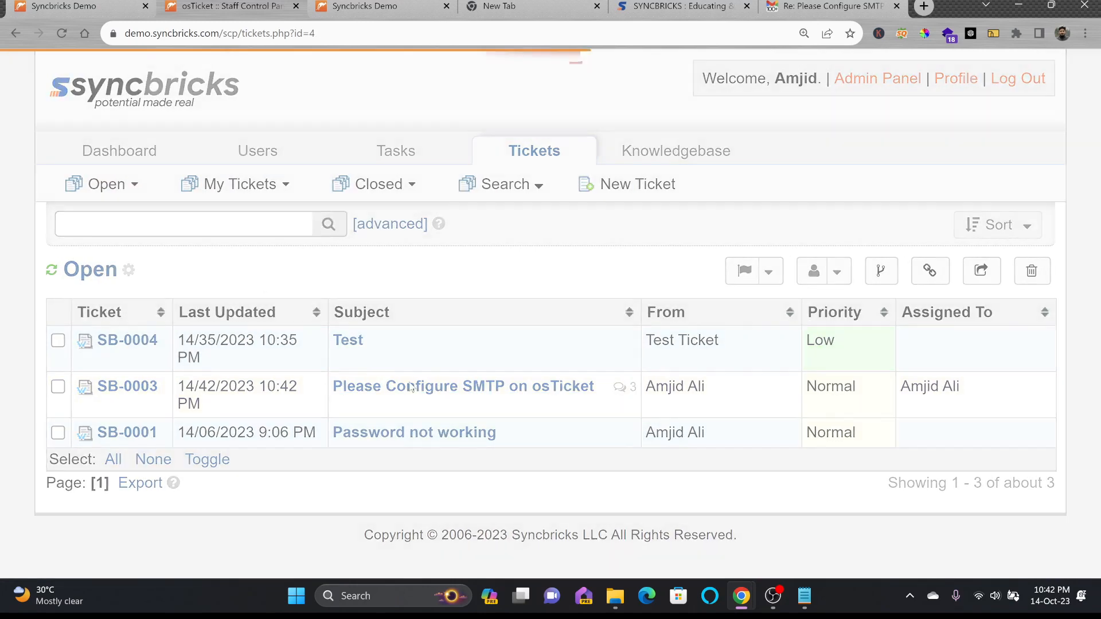
scroll(1033, 351, up, 1)
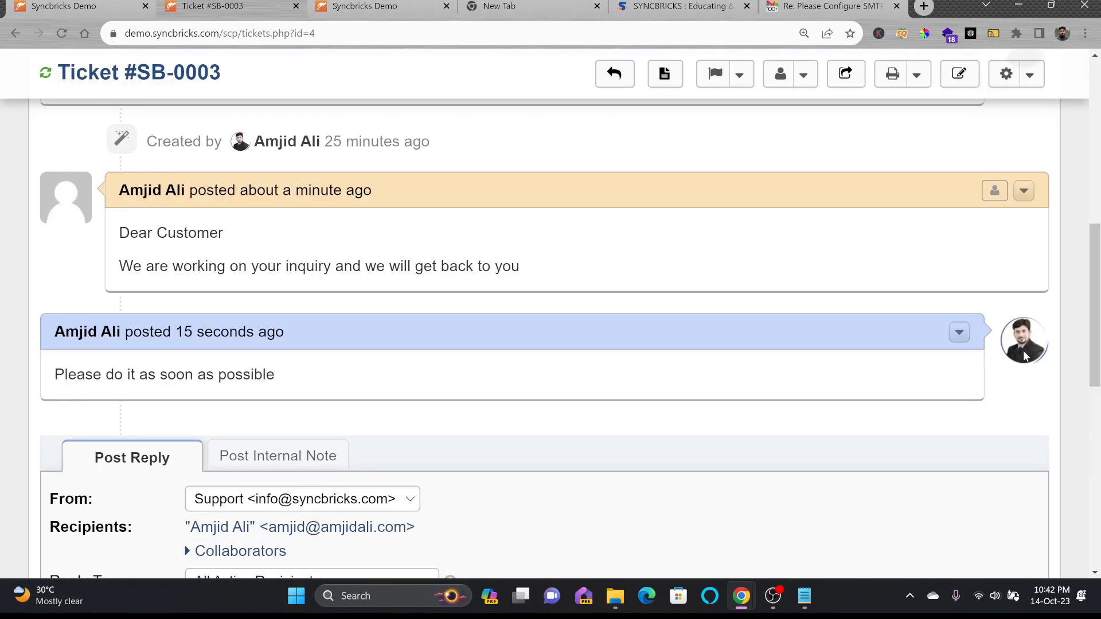
scroll(135, 331, up, 2)
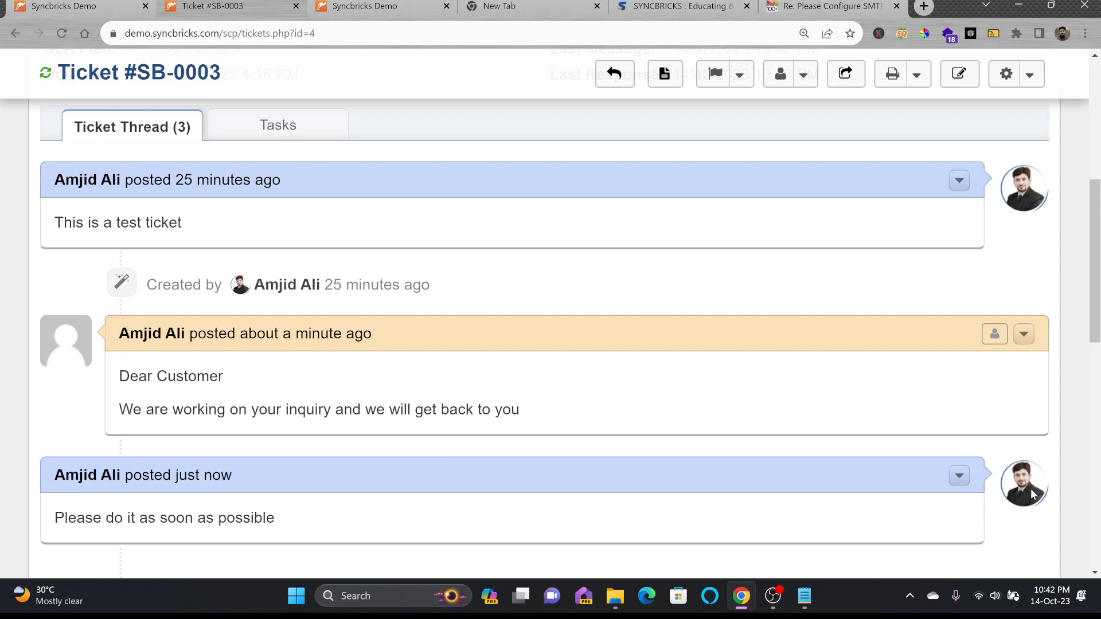
scroll(247, 427, down, 6)
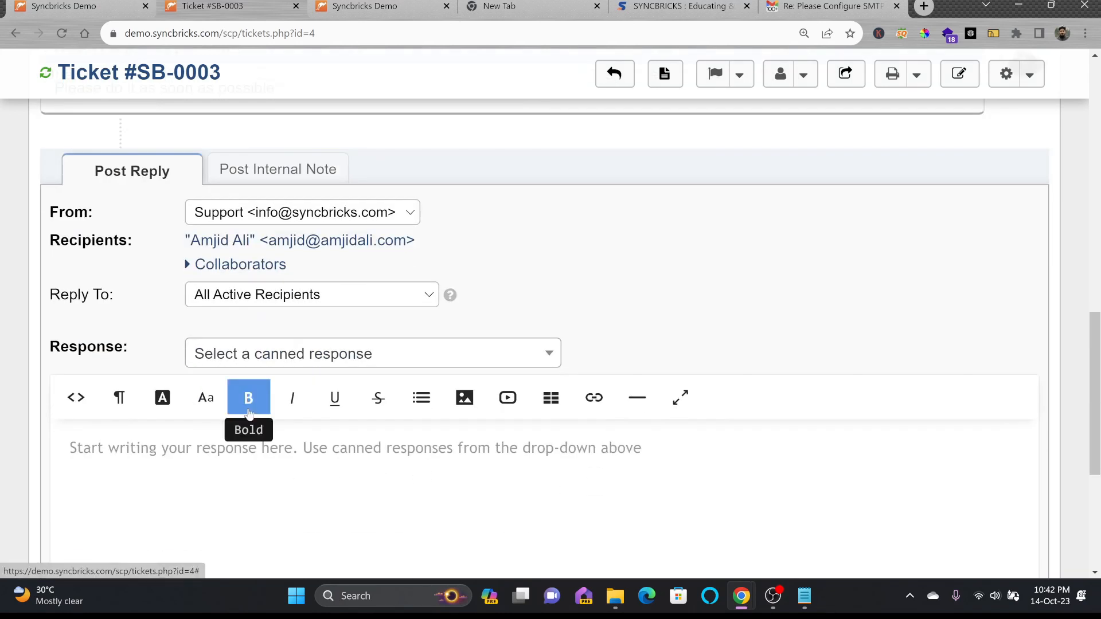
scroll(247, 405, up, 1)
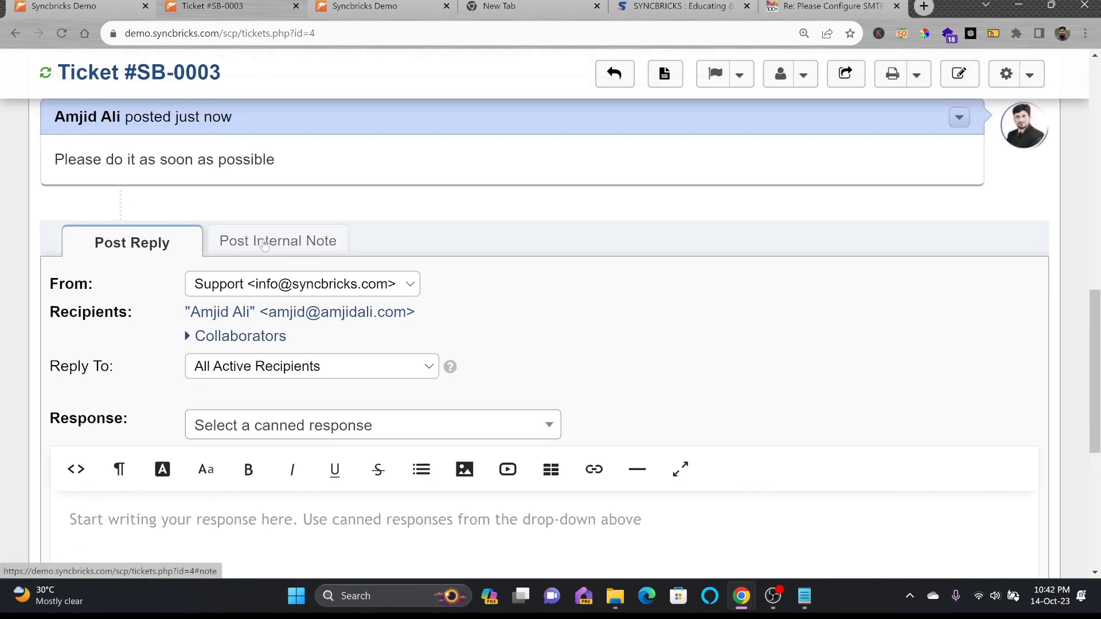
Post an internal note 'Customer has provided the User Details' listing the system user ID and access code
click(264, 247)
click(258, 304)
text(Customer has provid)
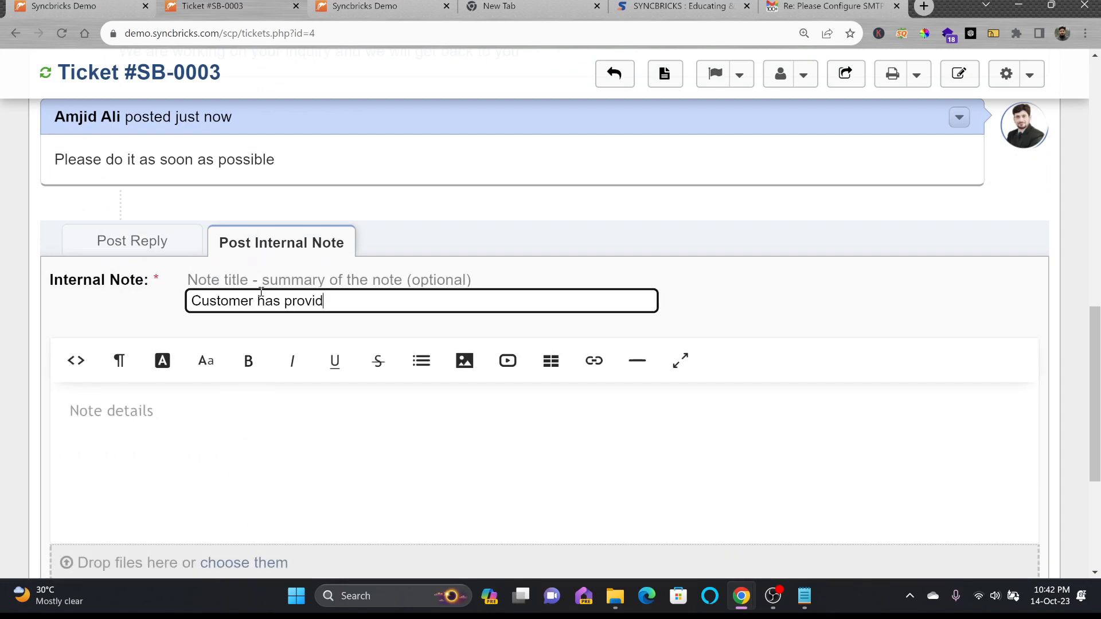
text(ed the USerser Details)
key(Tab)
text(here are )
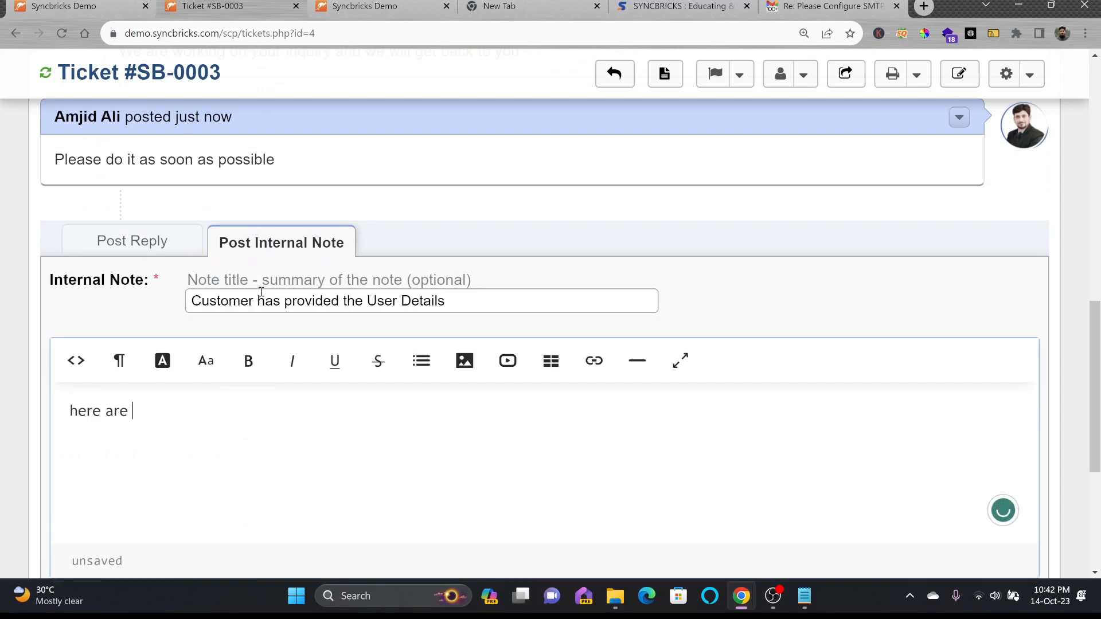
text(the user details of the )
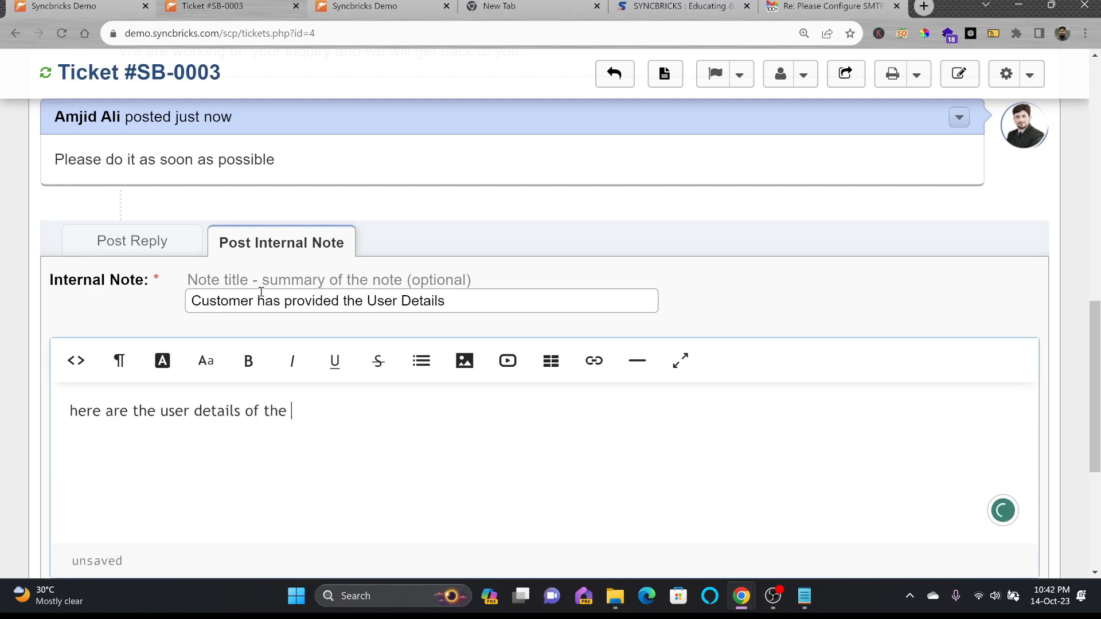
text(Systme User ID : abc)
key(Return)
text(access Code : 9090909)
scroll(550, 310, down, 5)
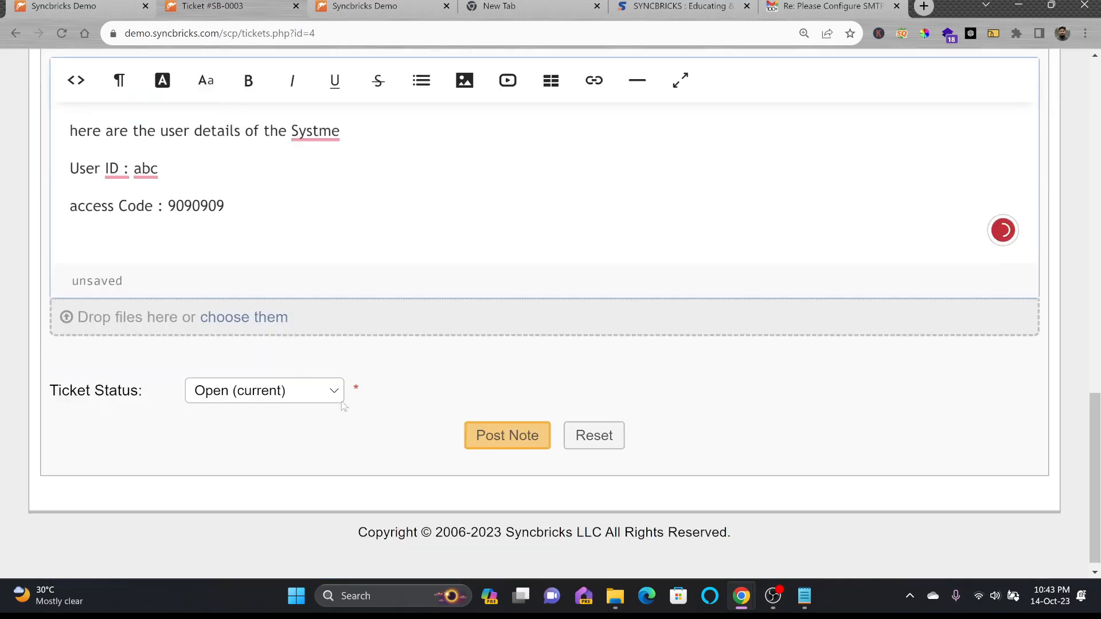
click(502, 436)
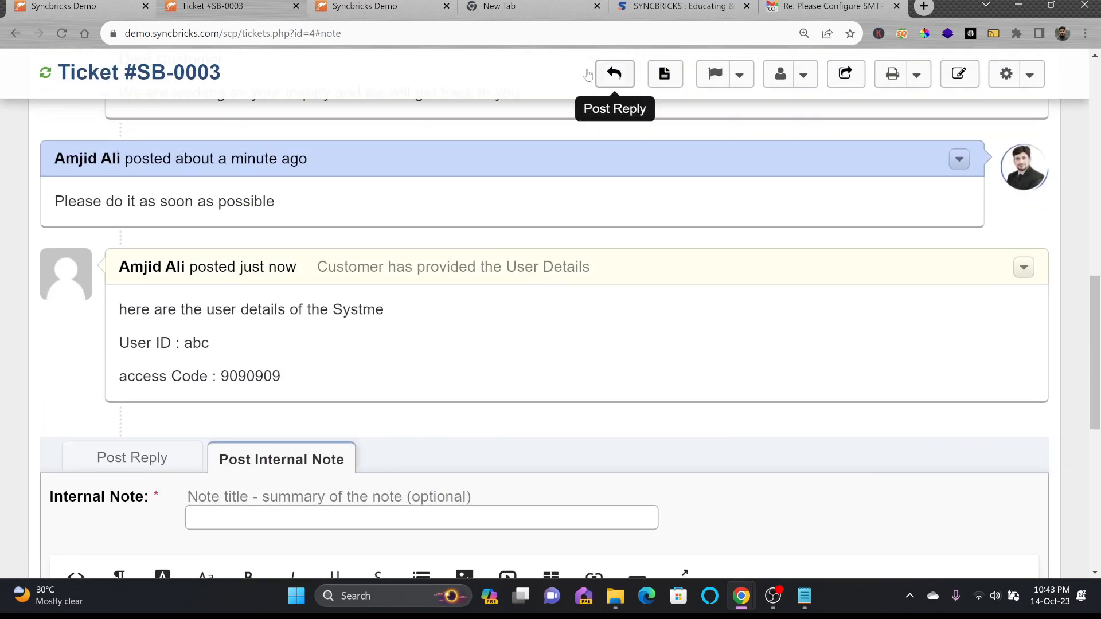
click(377, 10)
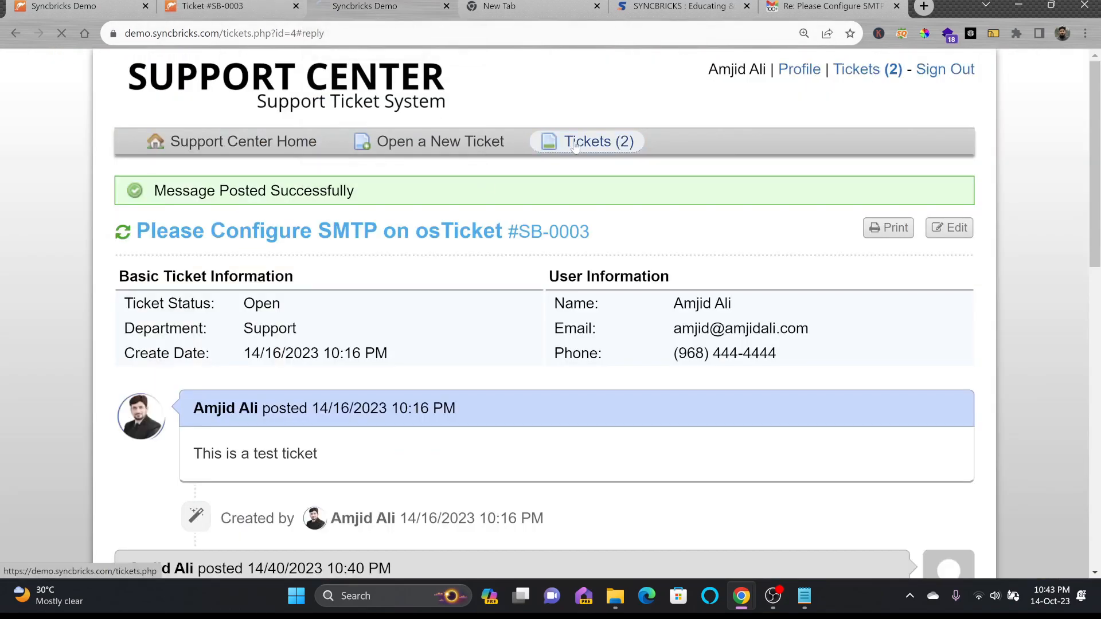
click(588, 141)
click(573, 324)
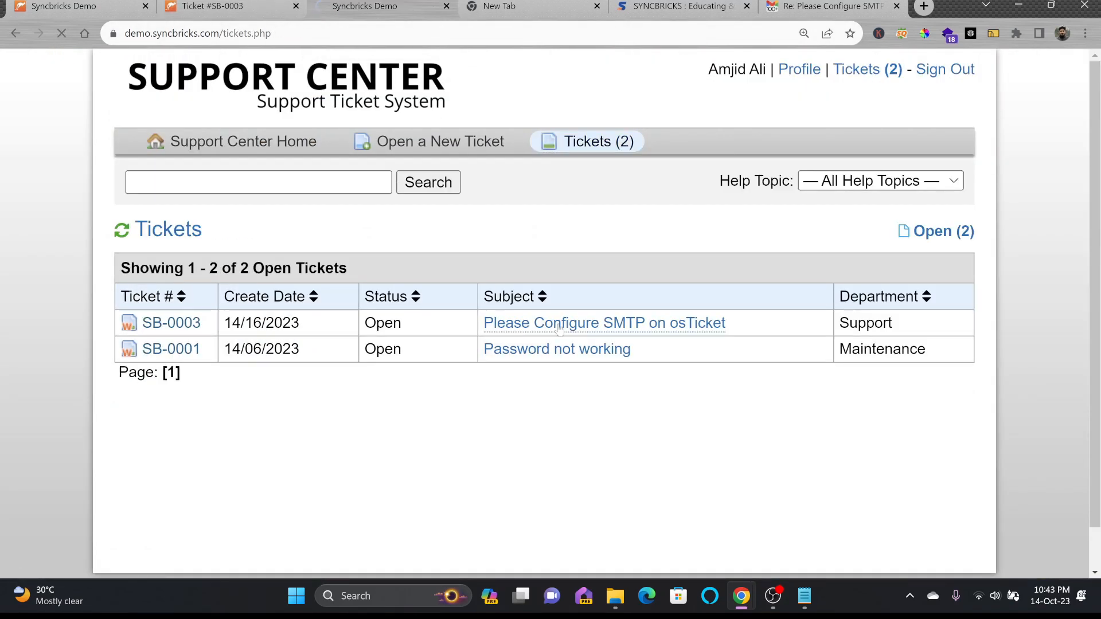
scroll(373, 347, down, 7)
scroll(373, 347, down, 1)
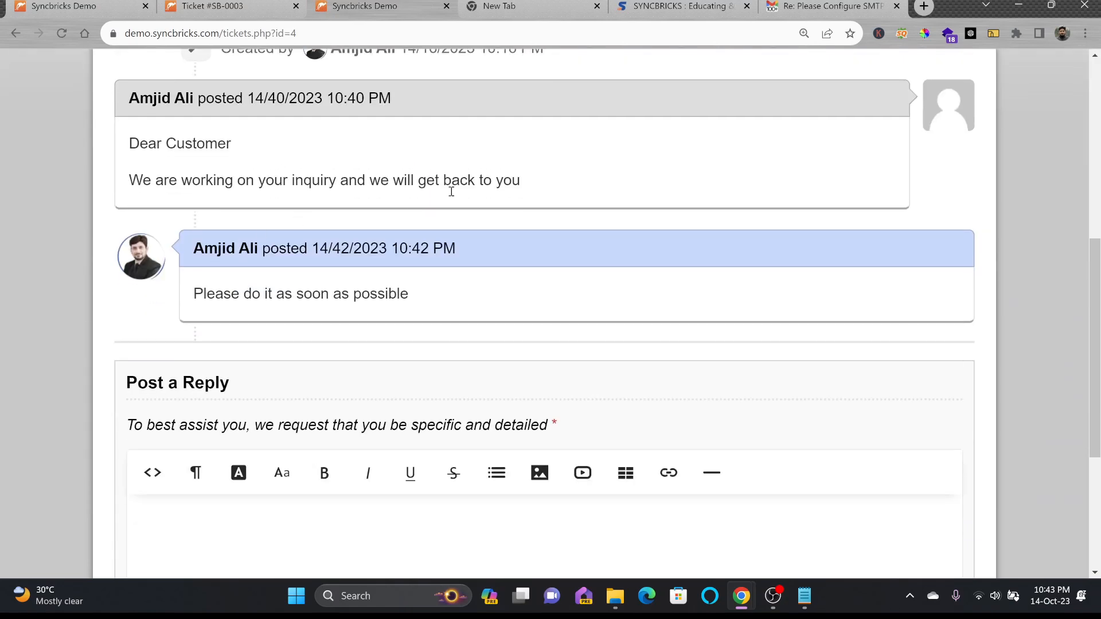
scroll(405, 253, up, 3)
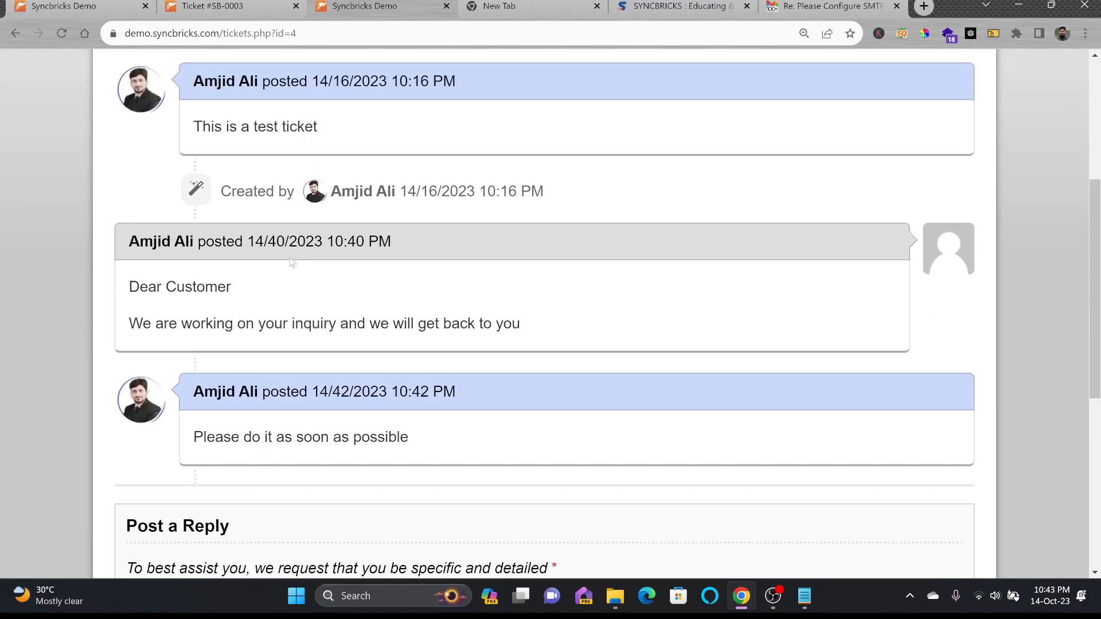
click(246, 11)
scroll(291, 397, down, 1)
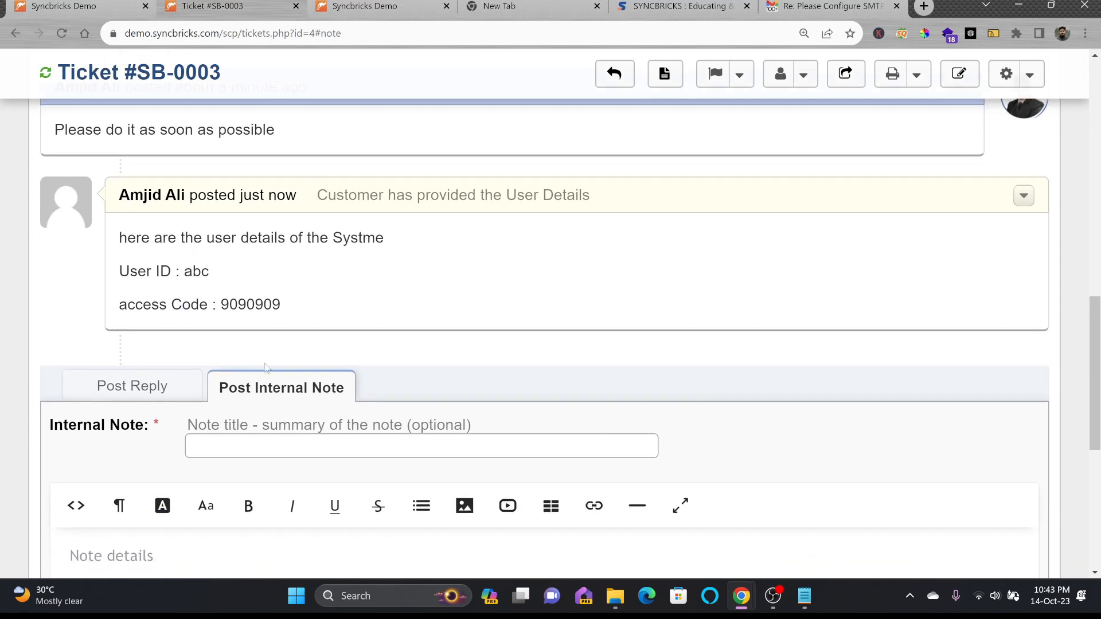
scroll(158, 353, up, 2)
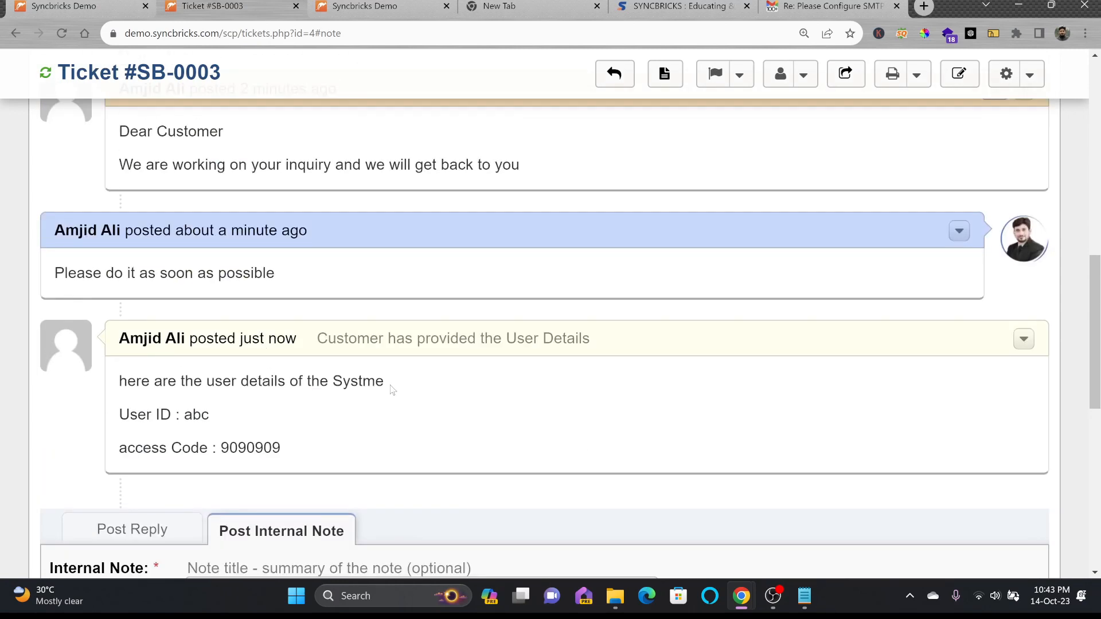
click(1024, 339)
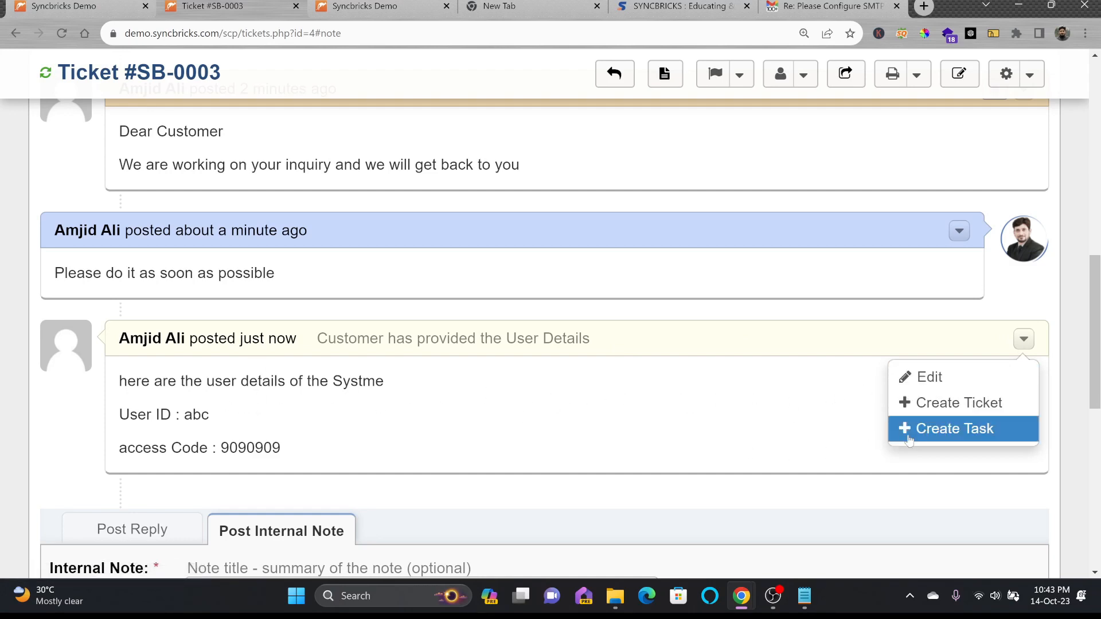
scroll(529, 343, up, 5)
scroll(529, 342, up, 5)
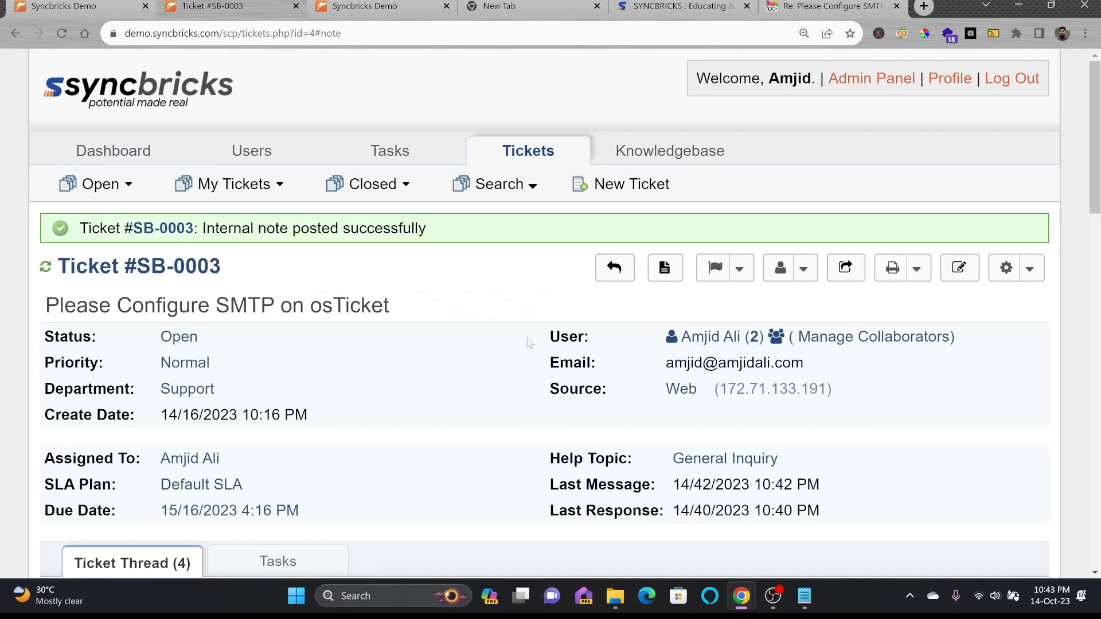
mouse_move(109, 188)
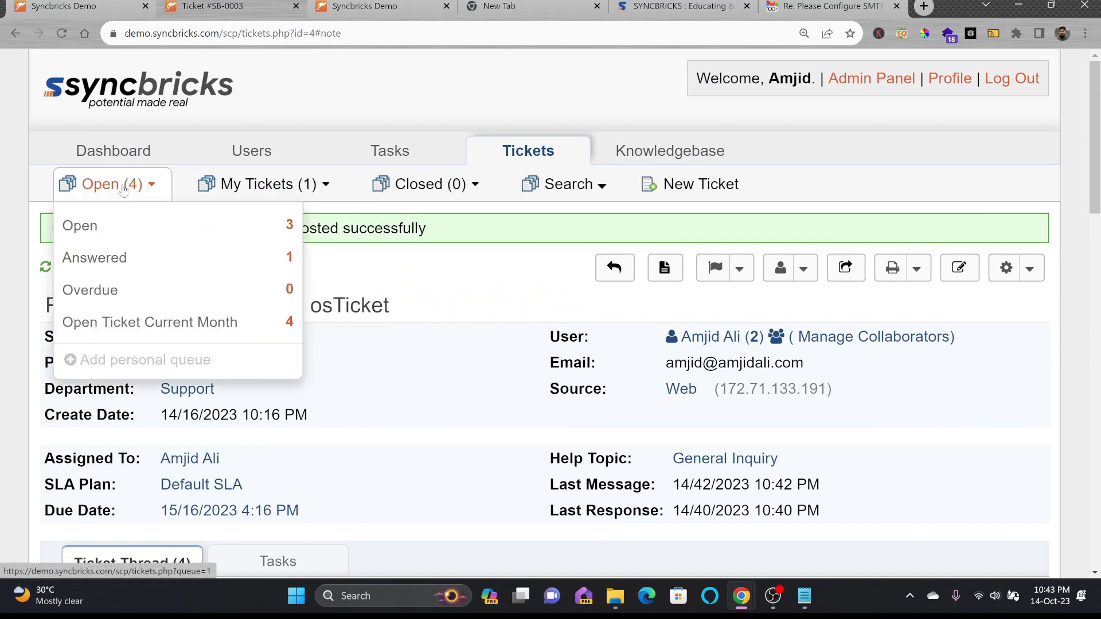
click(128, 223)
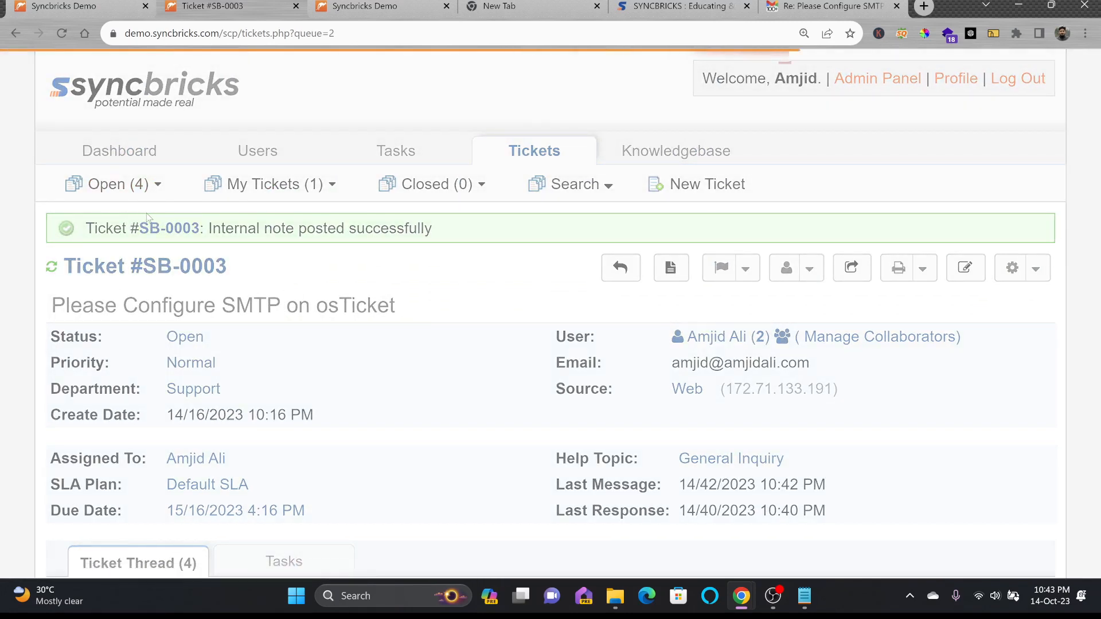
mouse_move(257, 197)
click(252, 226)
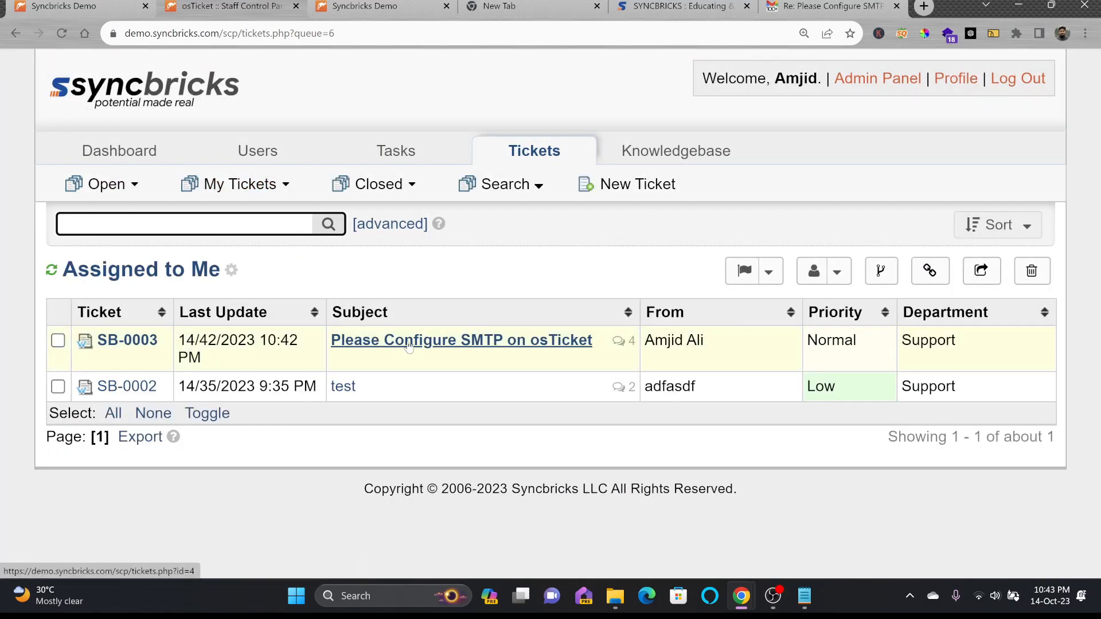
click(401, 351)
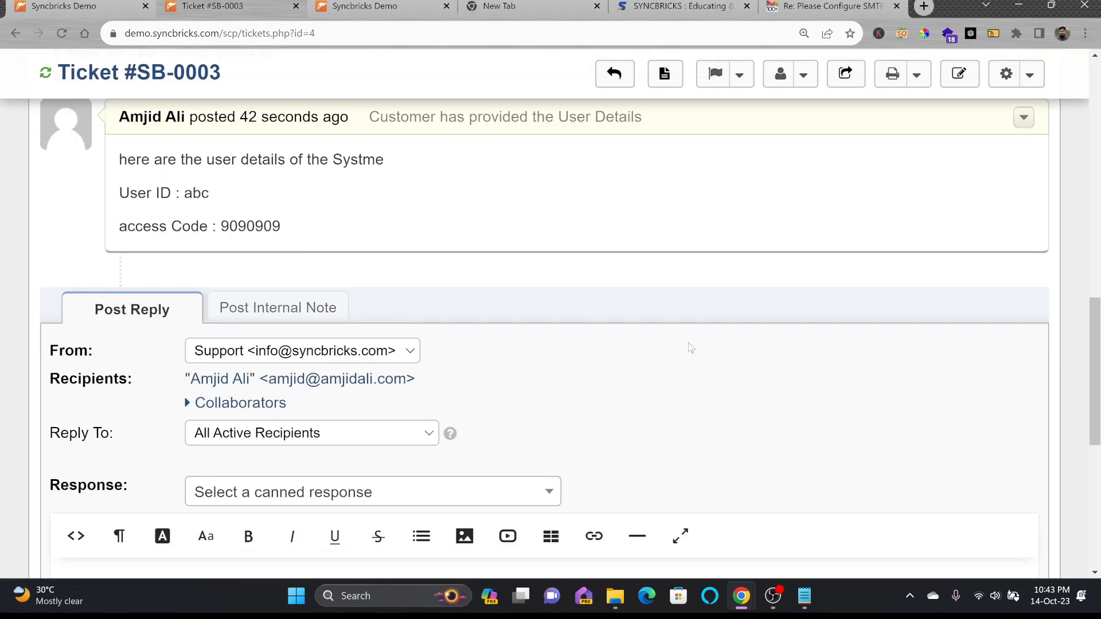
scroll(697, 343, up, 4)
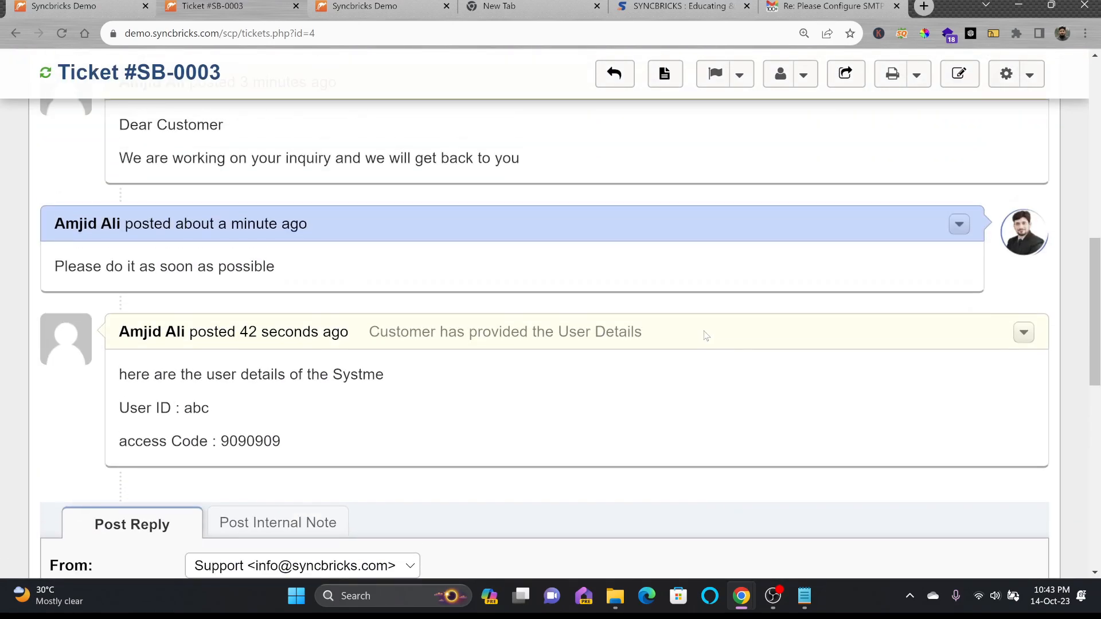
scroll(733, 240, up, 10)
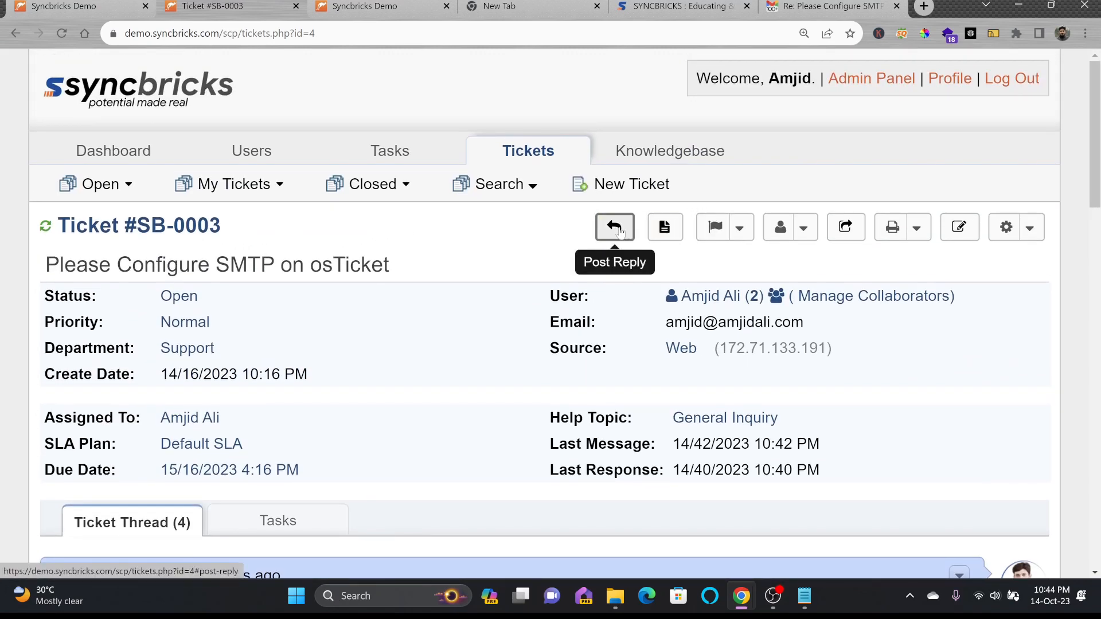
Choose Waiting for Approval from SB-0003's Change Status menu
click(615, 227)
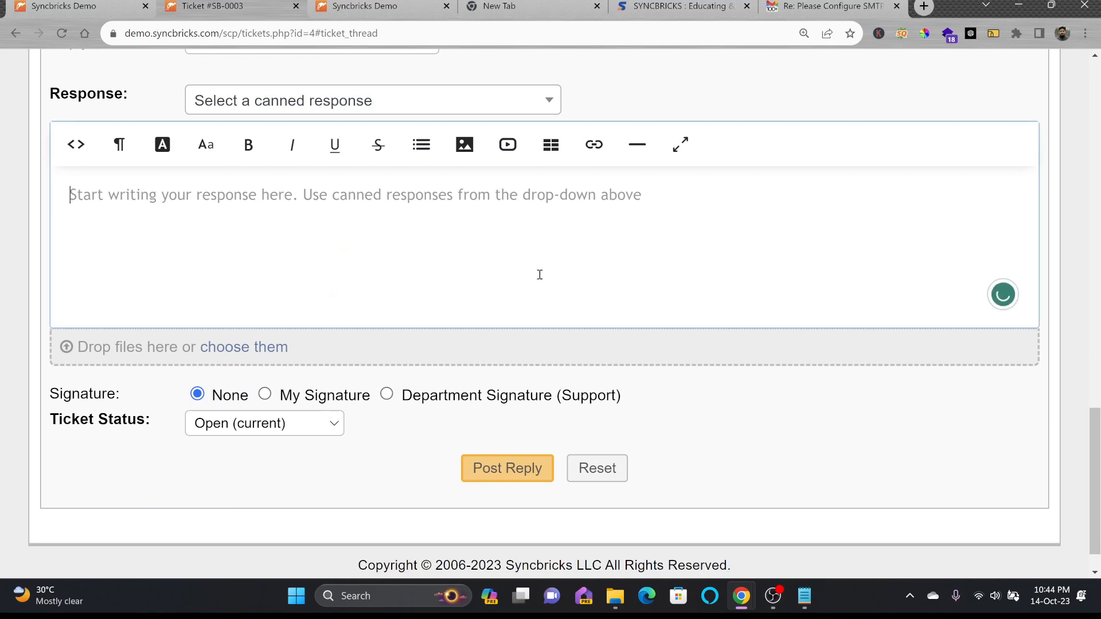
scroll(574, 264, up, 10)
scroll(588, 255, up, 10)
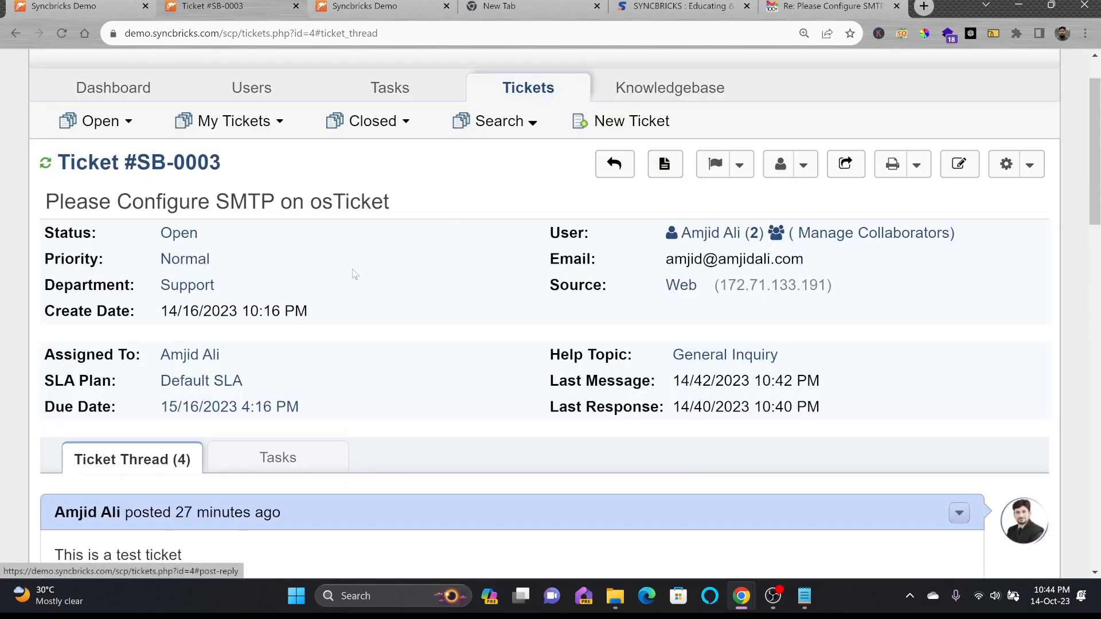
scroll(292, 453, down, 10)
click(295, 141)
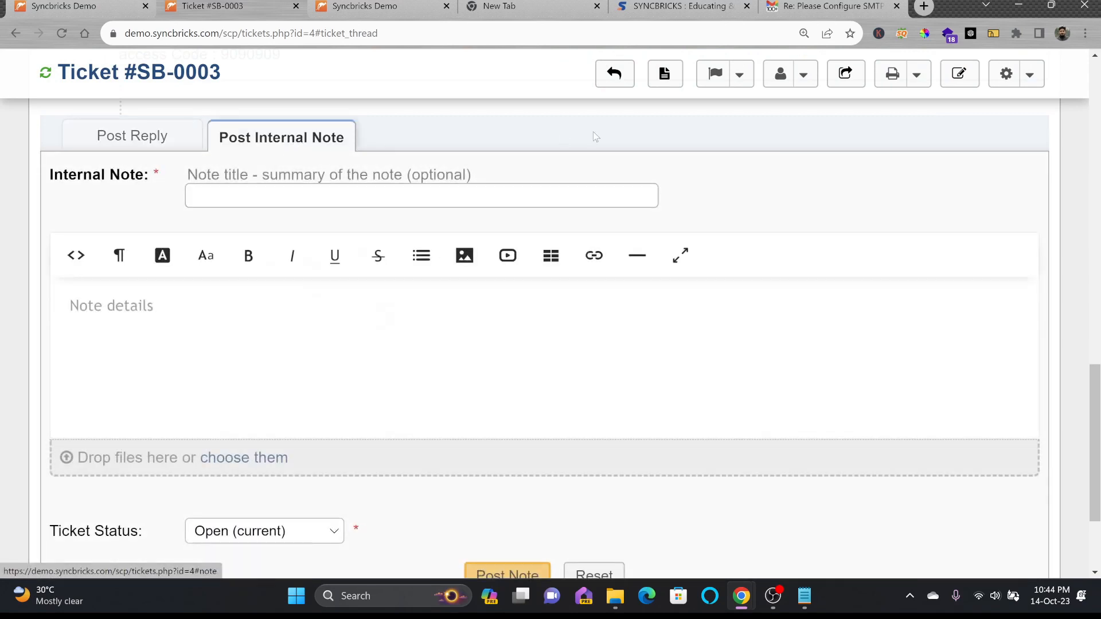
scroll(664, 78, up, 10)
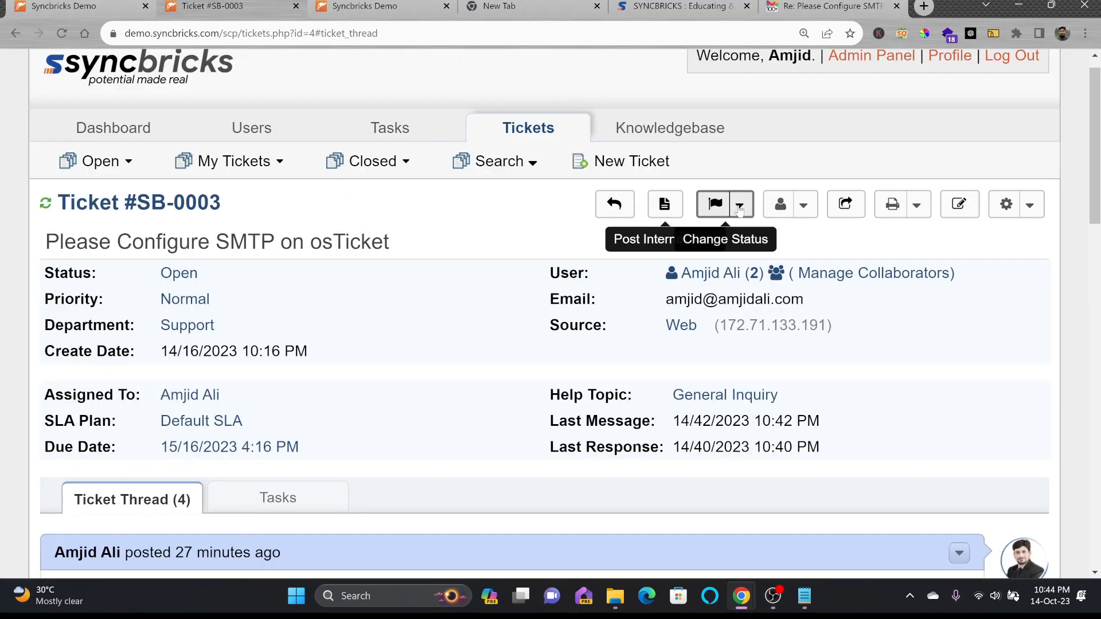
click(740, 207)
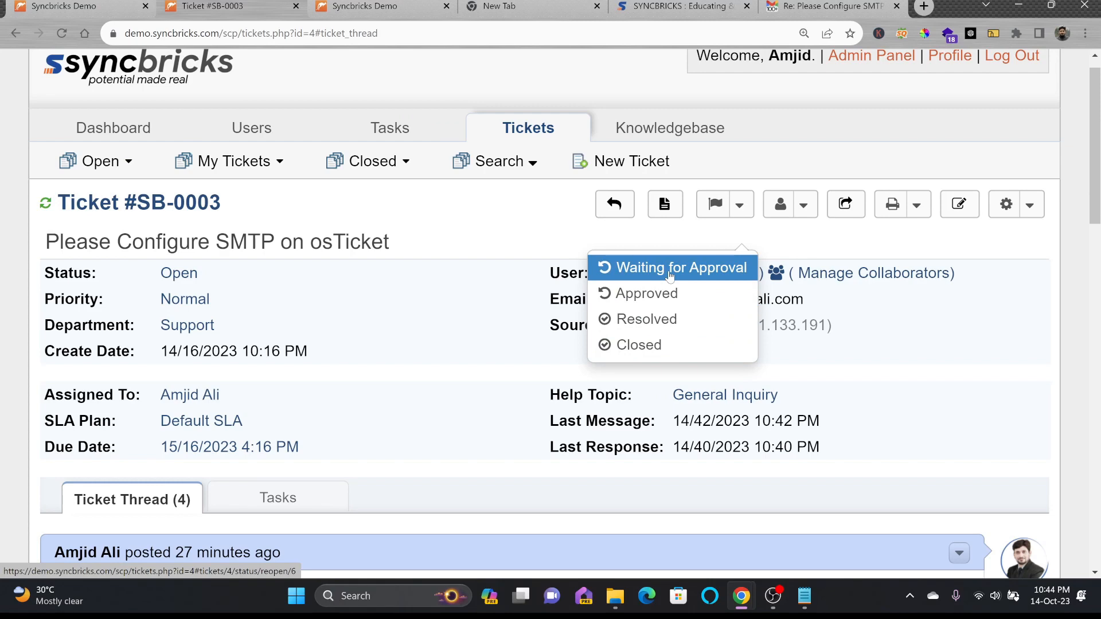
click(669, 275)
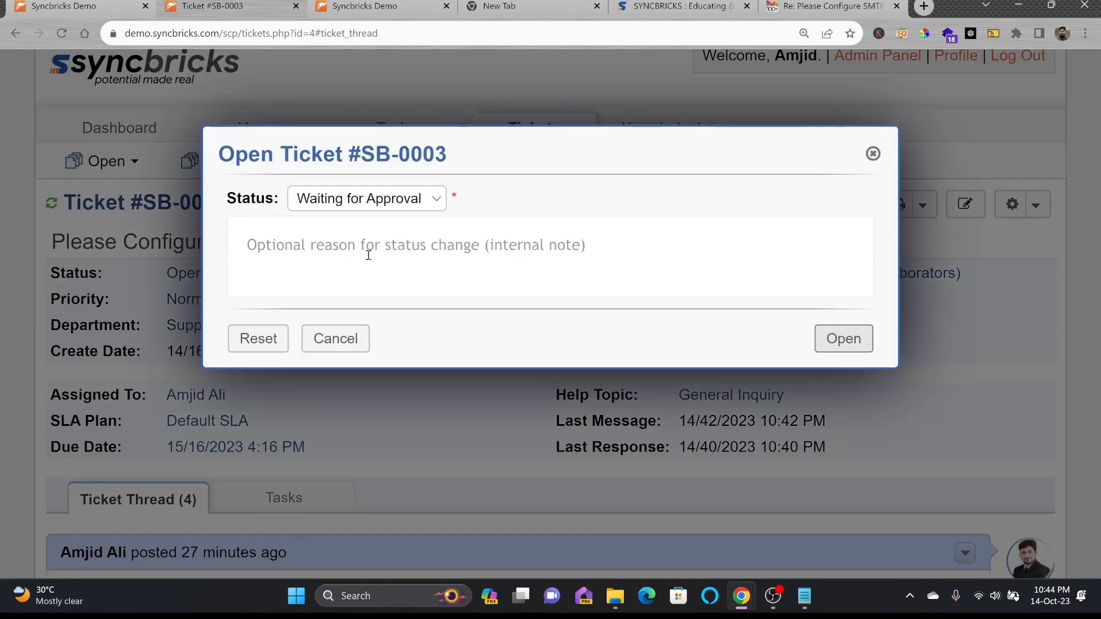
Apply the Waiting for Approval status change with the reason 'Please approve'
click(288, 247)
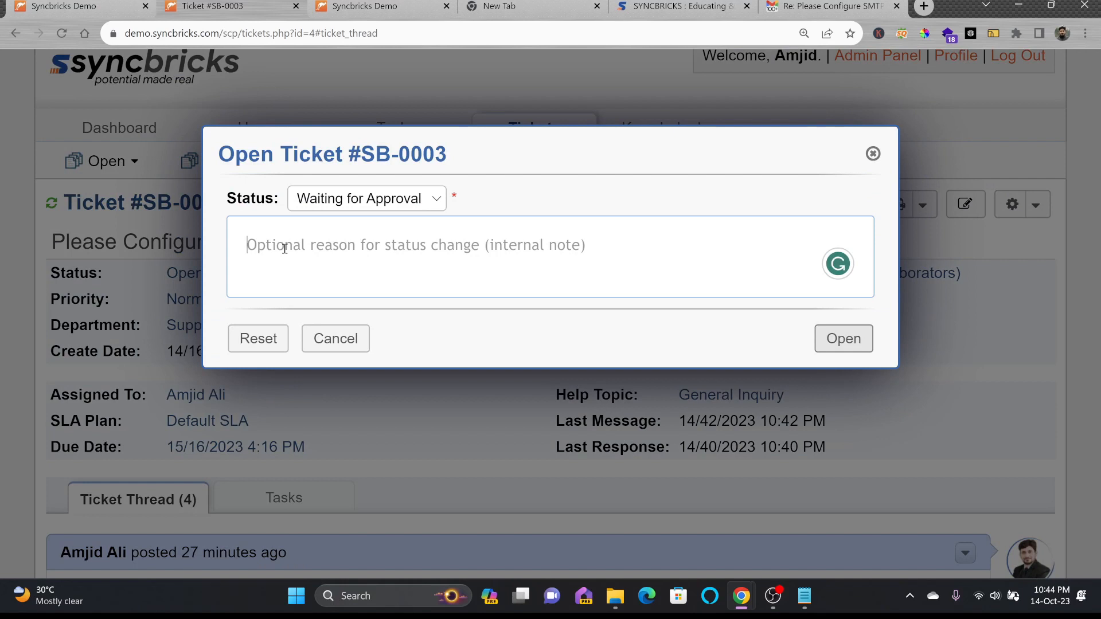
text(Please approve)
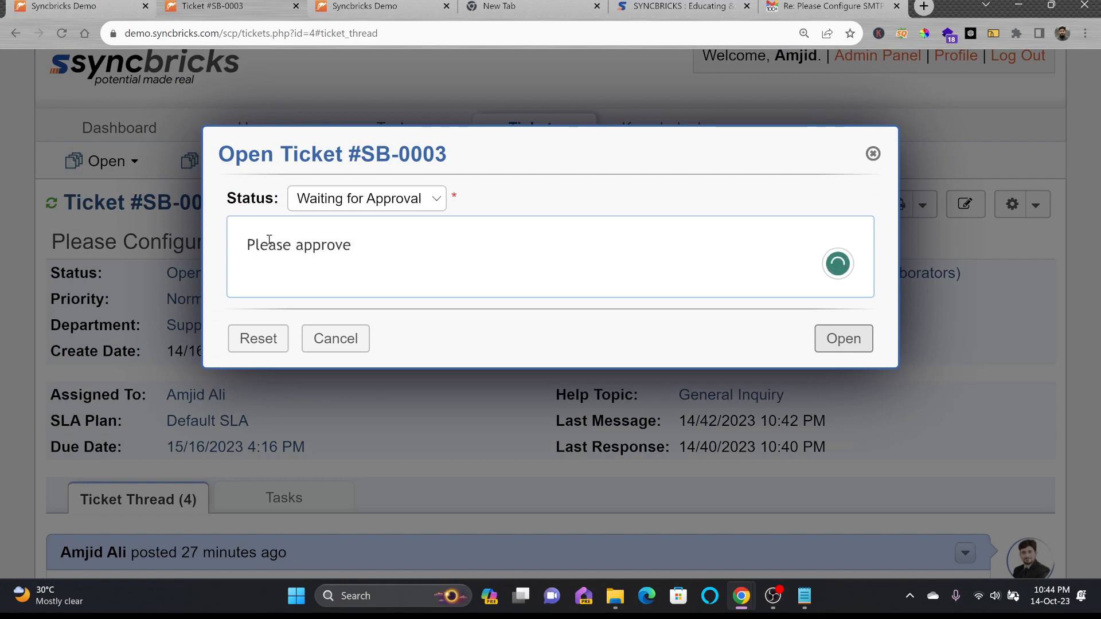
click(252, 340)
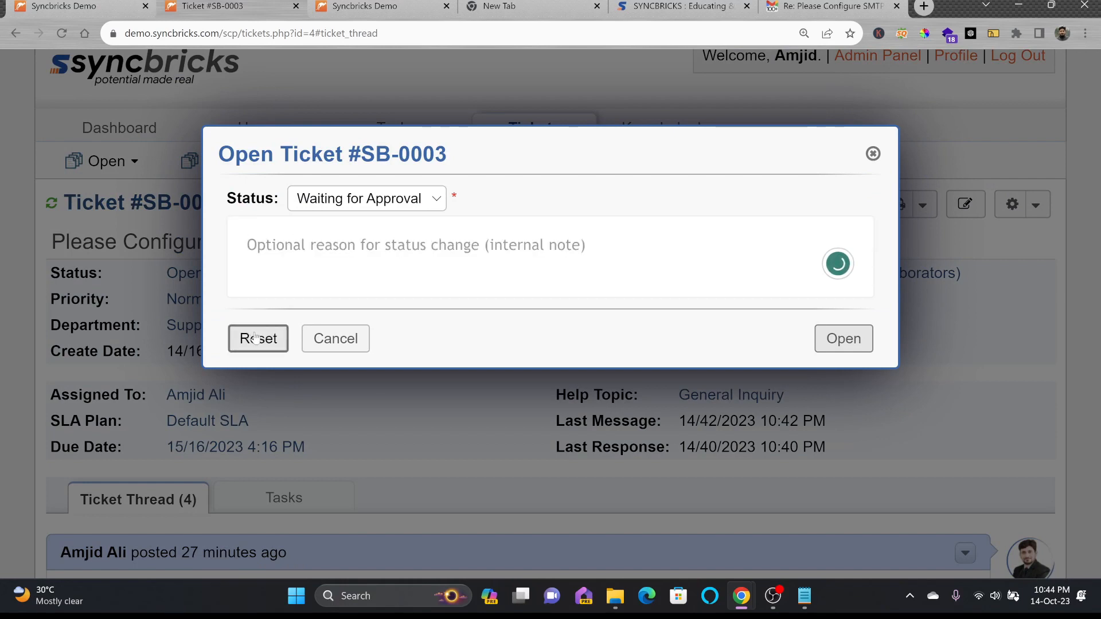
click(345, 265)
text(Please app)
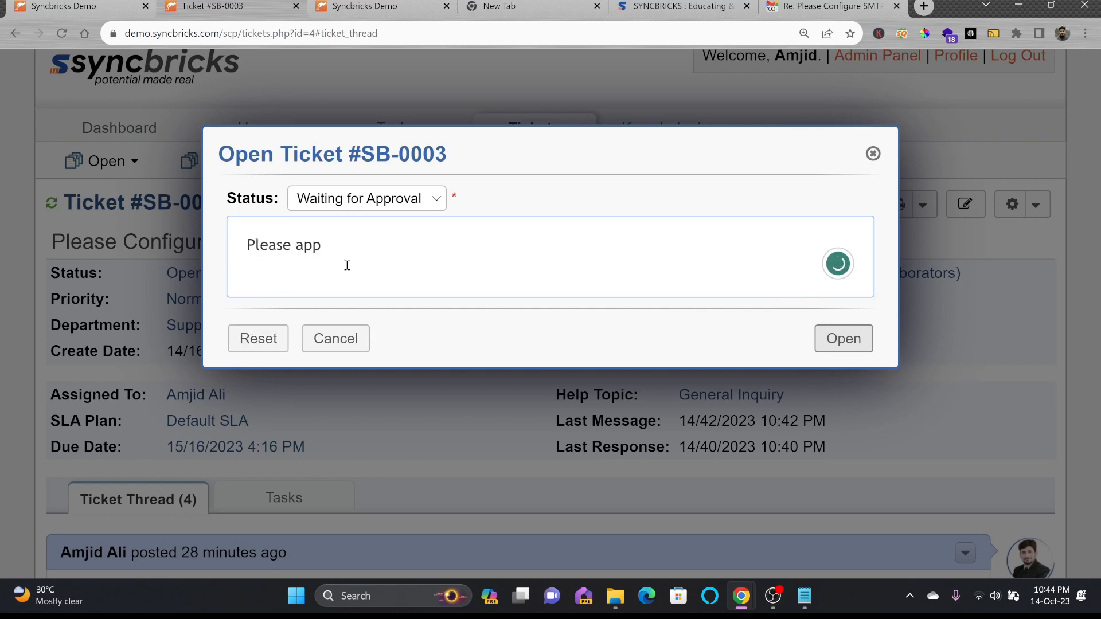
text(rove)
click(838, 347)
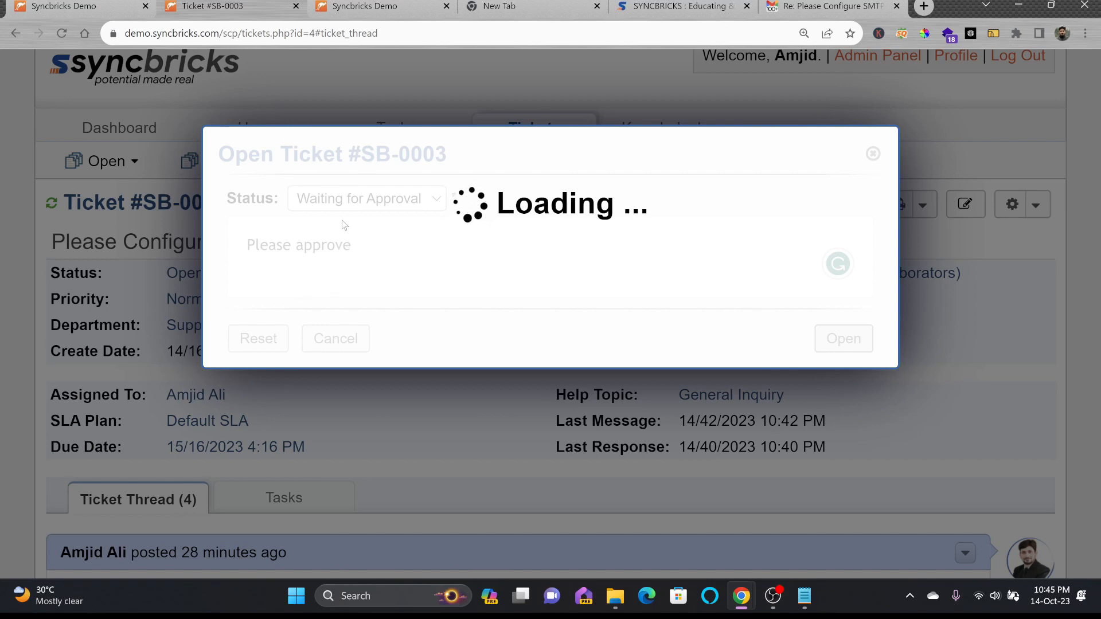
Review the new status entry and 'Please approve' note in the thread, then go to the customer portal
drag(120, 261, 340, 260)
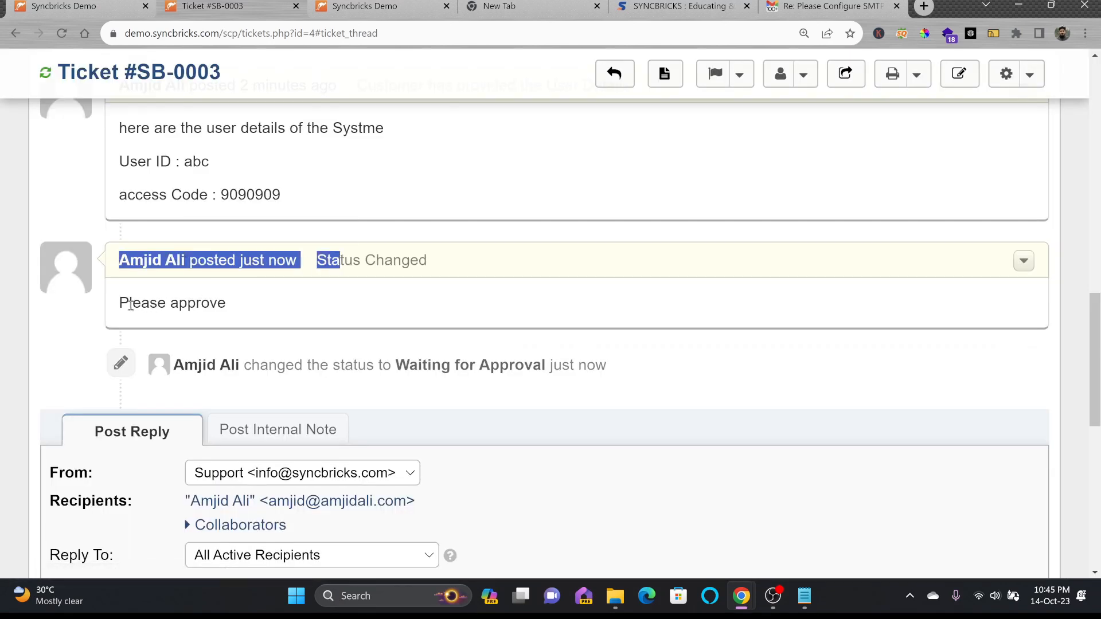
drag(120, 302, 309, 310)
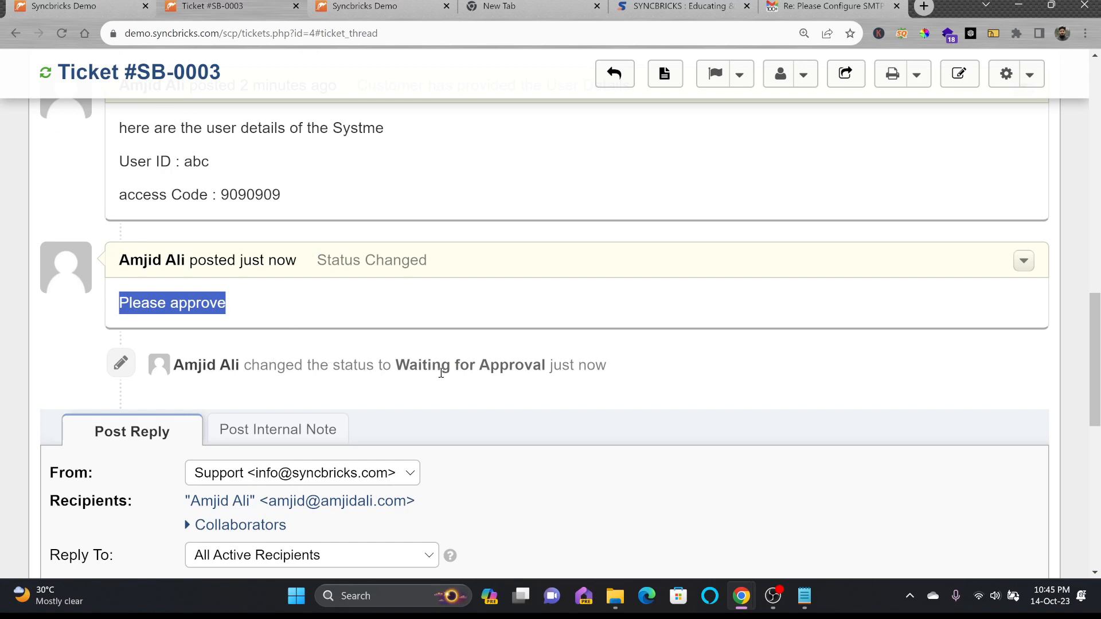
drag(395, 367, 552, 367)
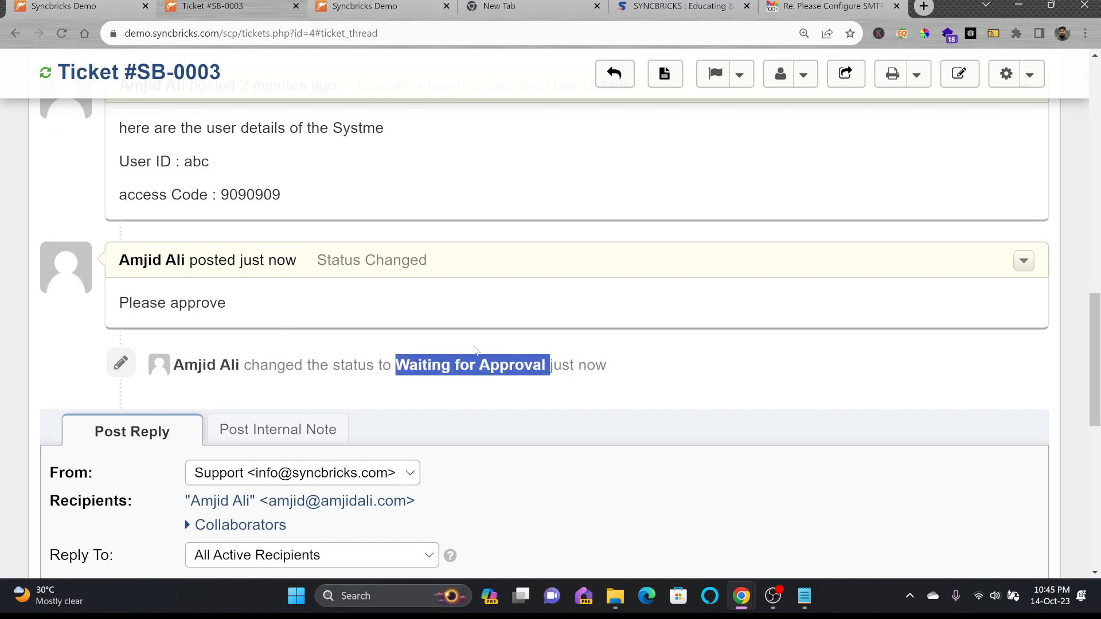
click(378, 6)
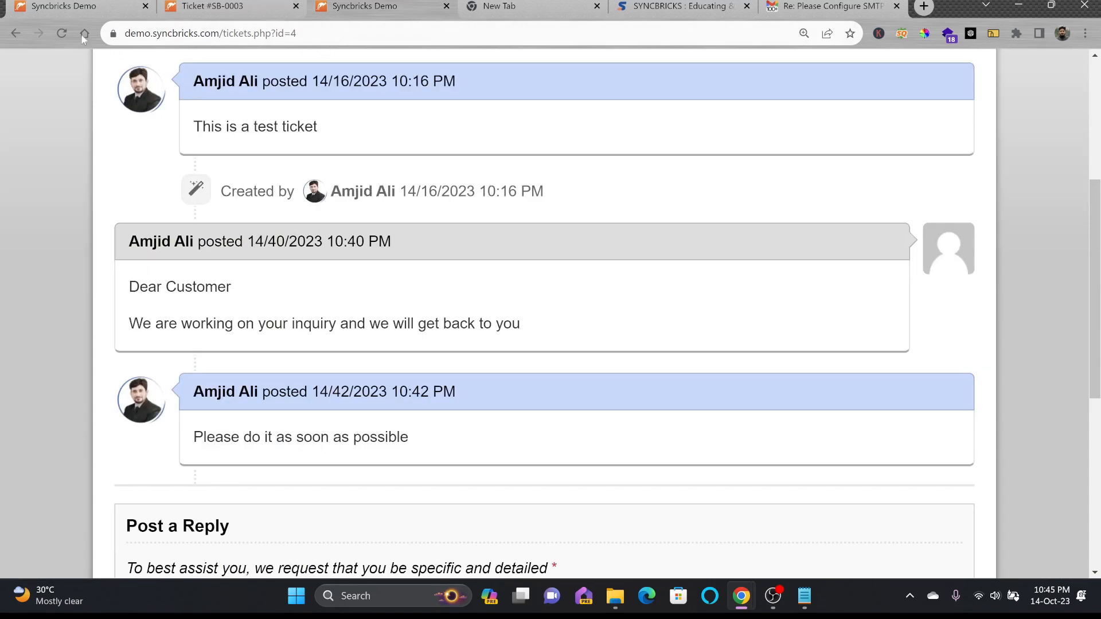
Reload the customer portal to confirm Waiting for Approval, then return to staff ticket SB-0003
click(62, 33)
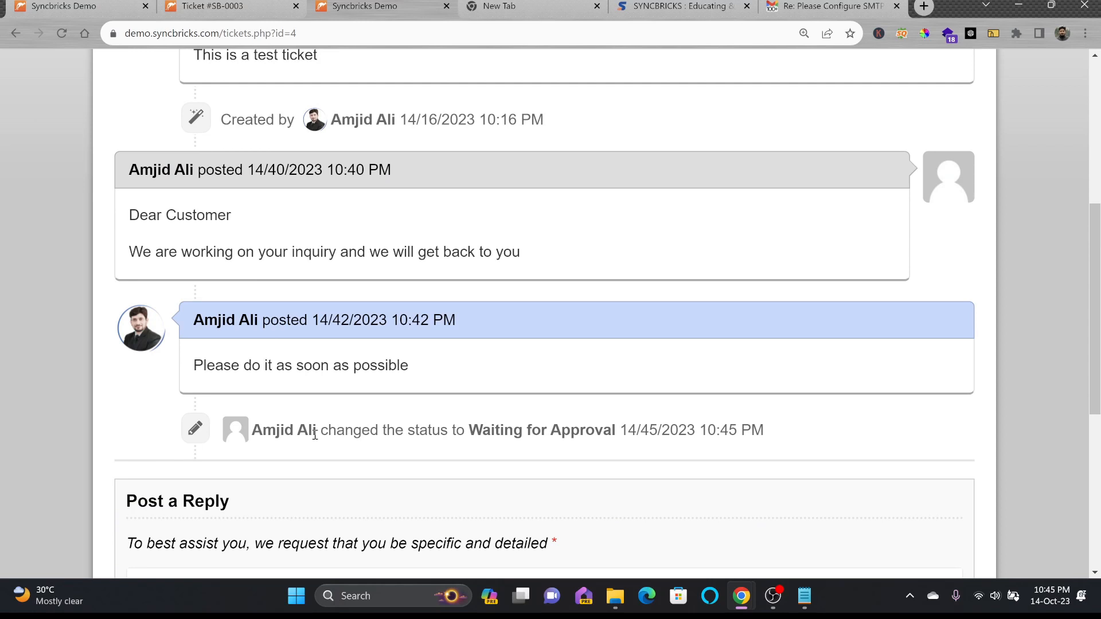
drag(315, 434, 766, 432)
click(772, 431)
drag(478, 432, 624, 433)
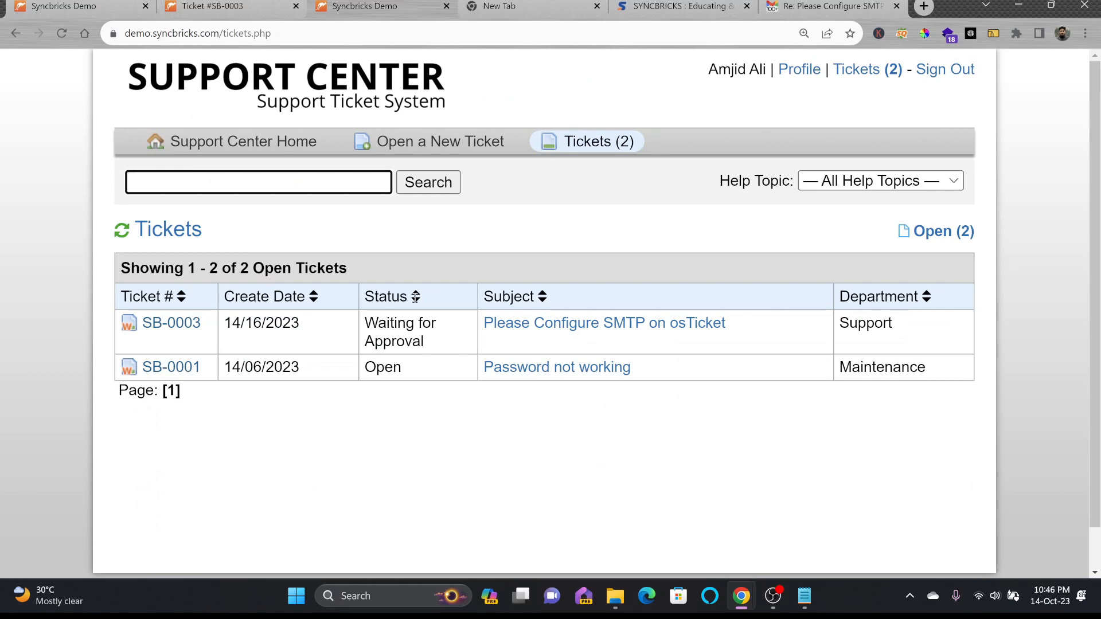
click(232, 6)
scroll(246, 178, up, 10)
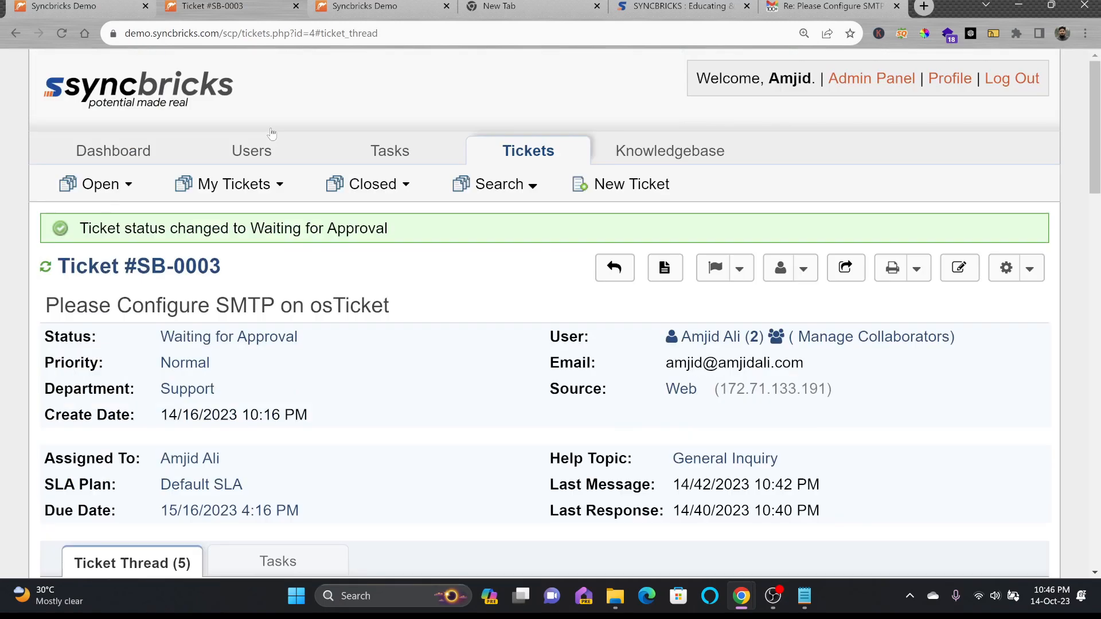
Close SB-0001's 'Check the Password Issue' task with the update 'password reset done'
mouse_move(246, 178)
click(267, 225)
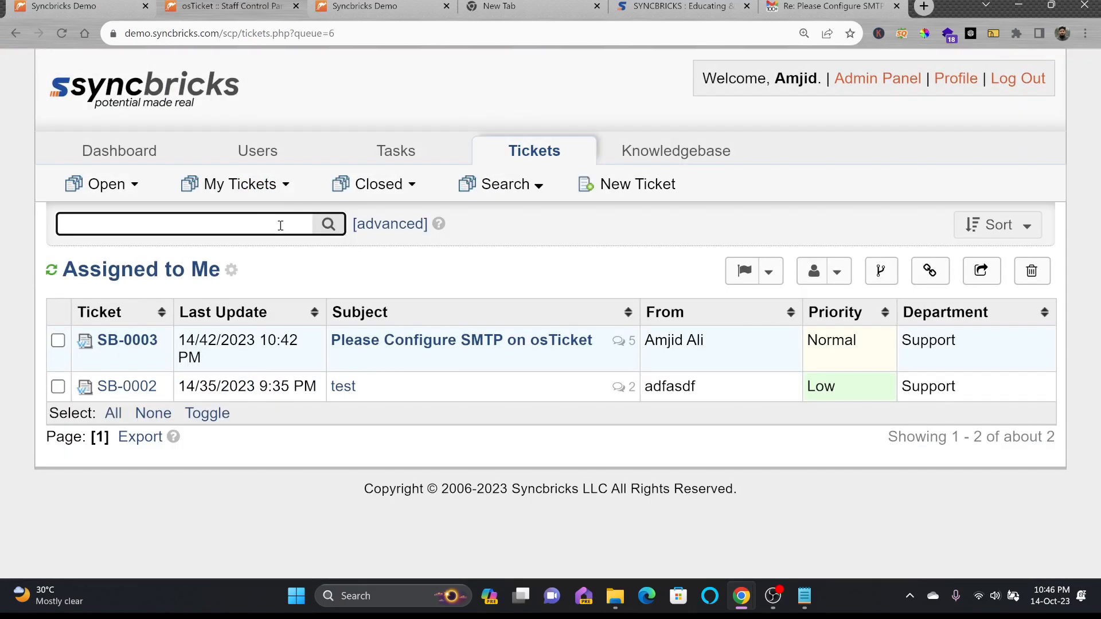
mouse_move(109, 184)
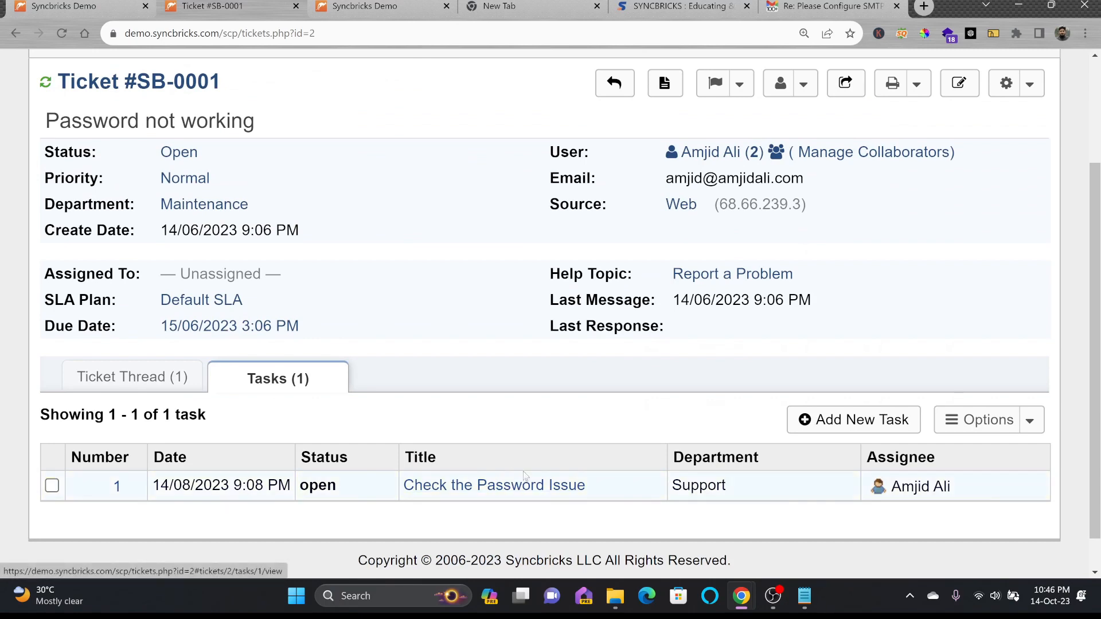
click(427, 486)
scroll(154, 396, down, 5)
click(155, 396)
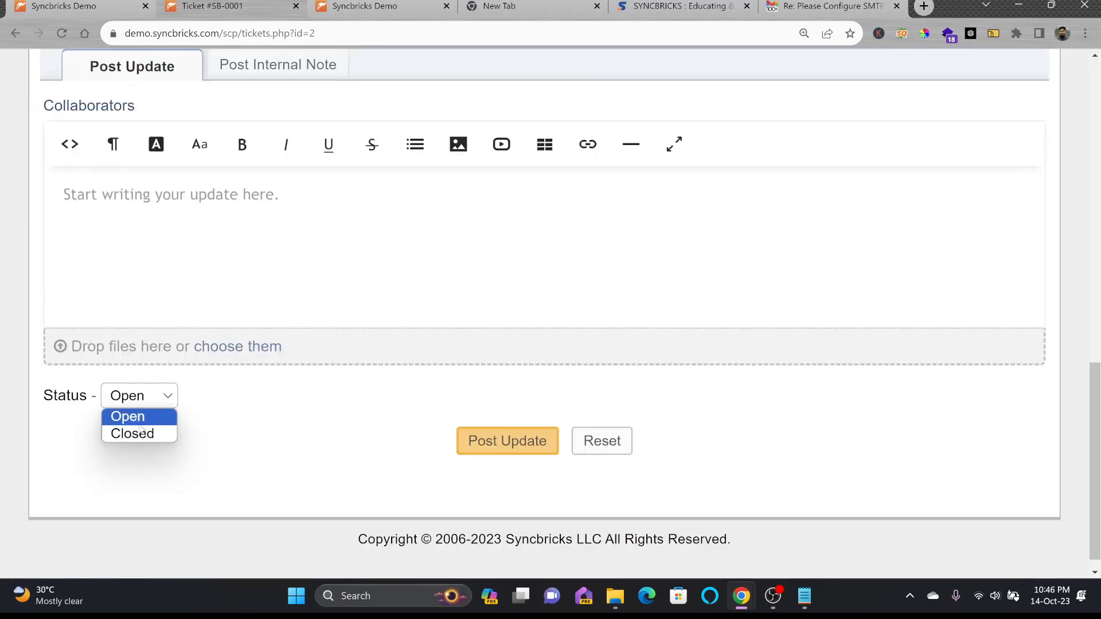
click(142, 432)
click(203, 230)
text(password reset done)
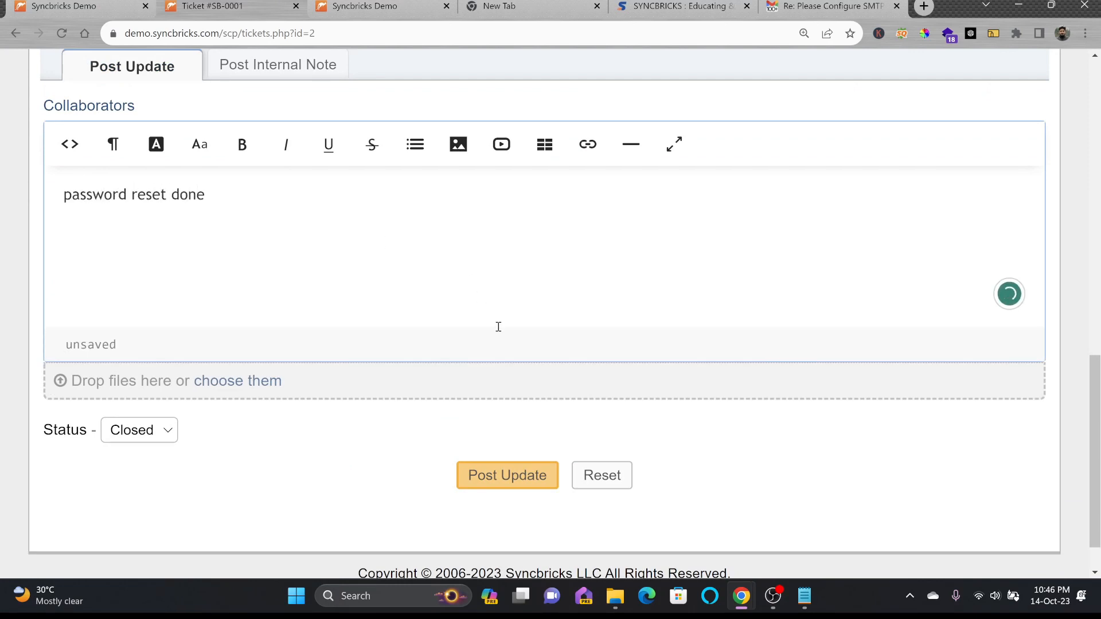
click(505, 472)
Open ticket SB-0001 from the Open tickets queue
scroll(280, 259, up, 1)
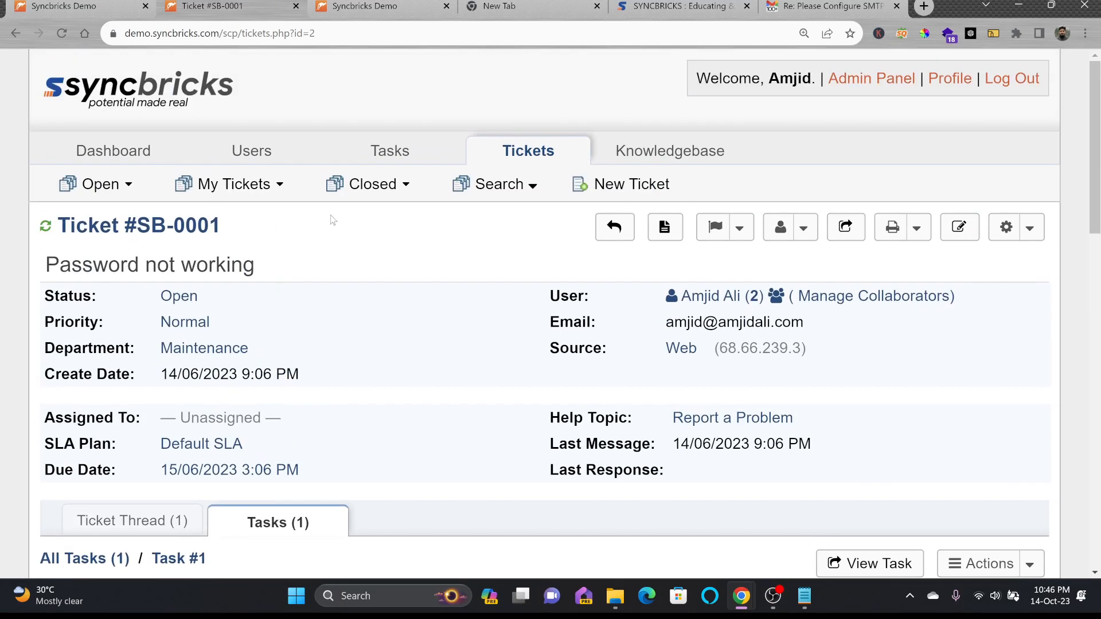
mouse_move(129, 161)
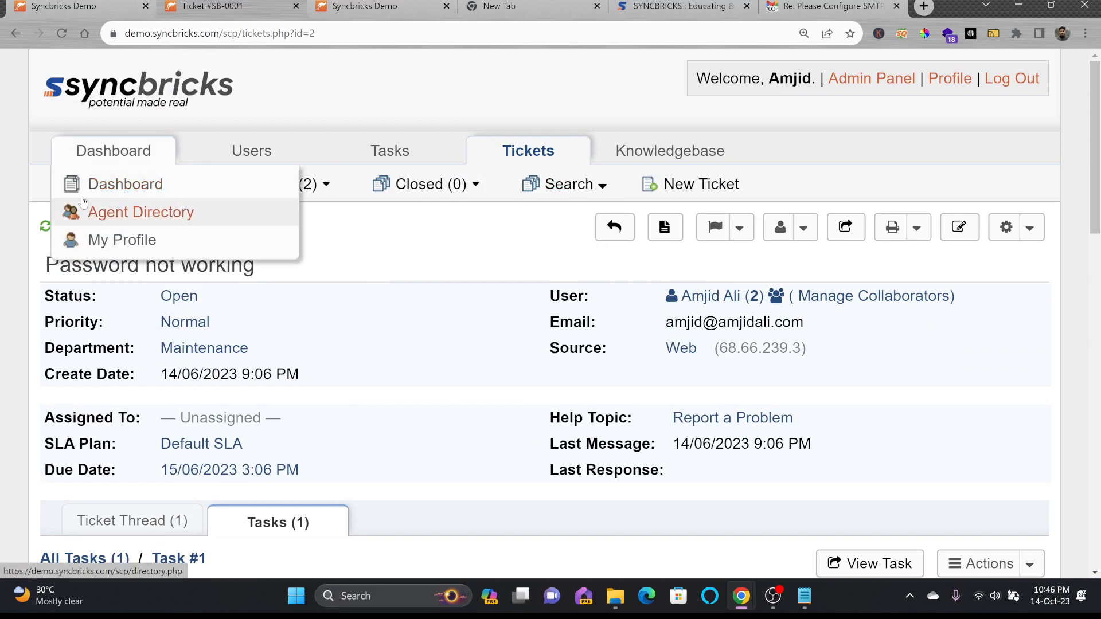
mouse_move(103, 189)
click(103, 224)
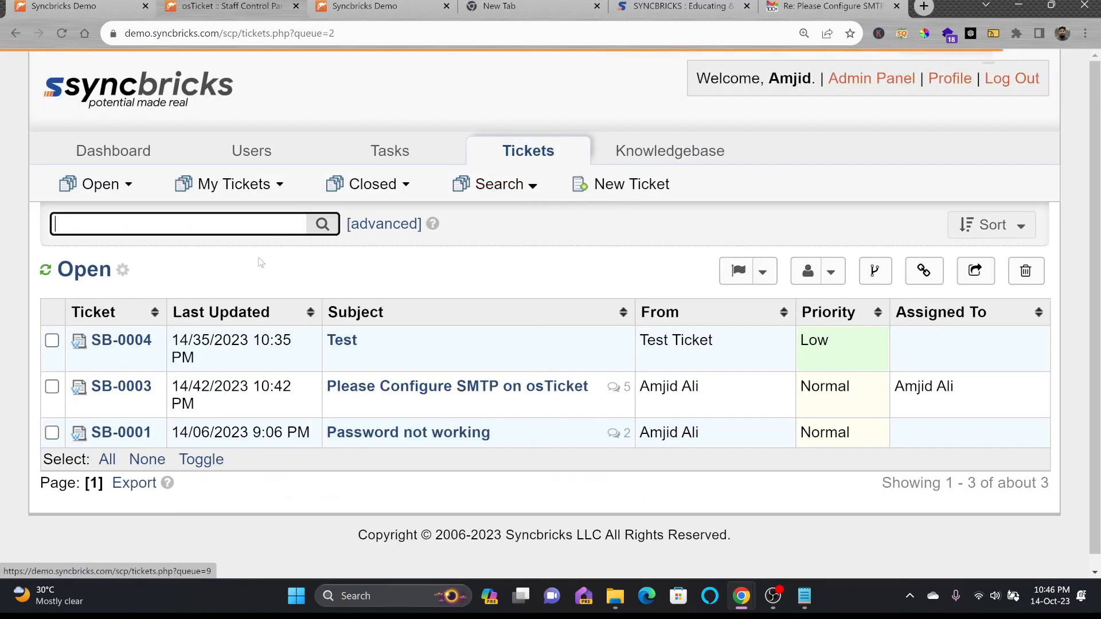
click(121, 437)
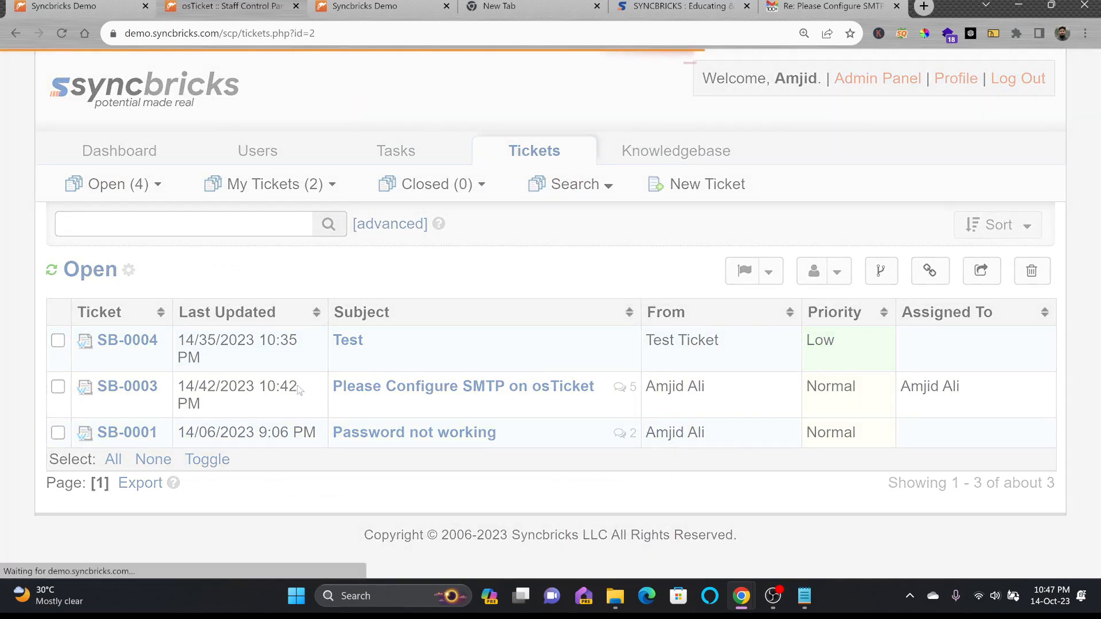
Set SB-0001's ticket status to Closed in the reply form
scroll(321, 410, down, 10)
click(314, 408)
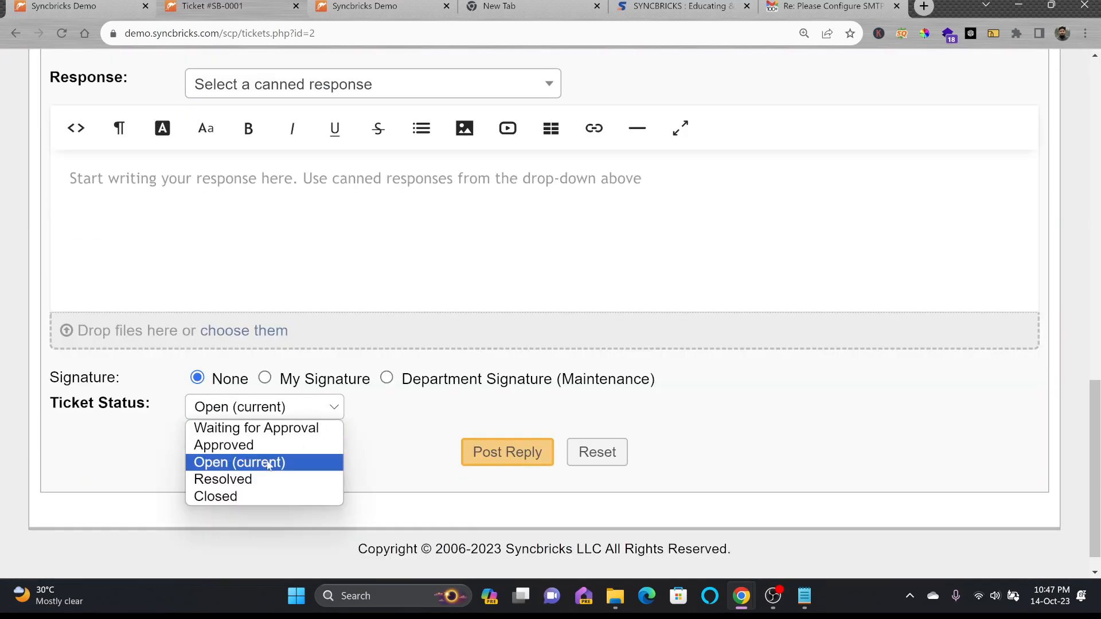
click(252, 497)
click(516, 457)
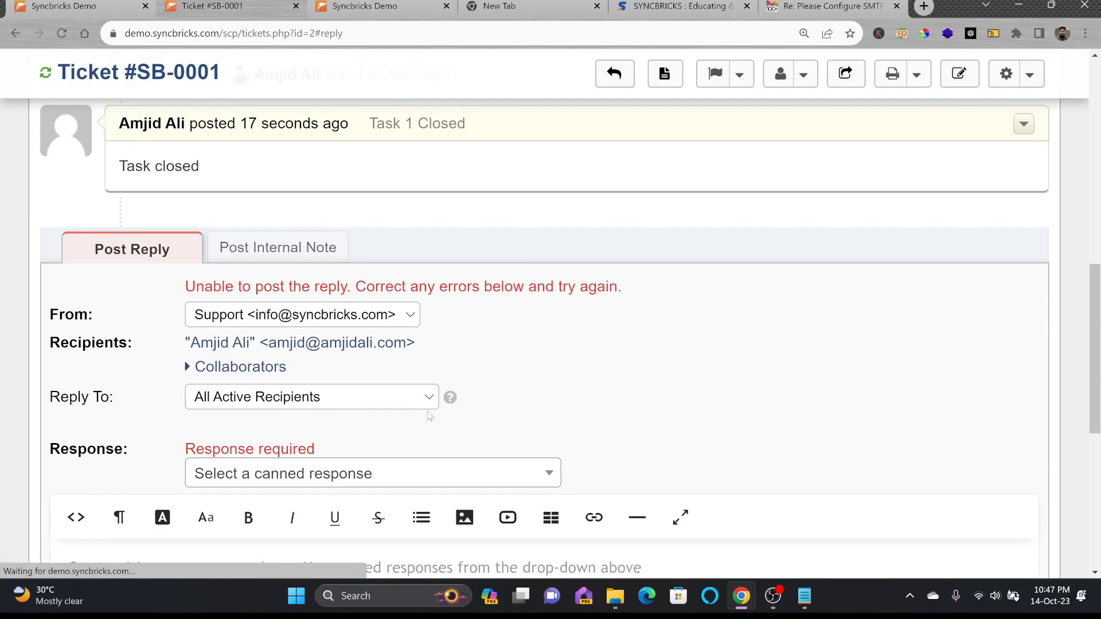
scroll(347, 378, down, 4)
click(347, 378)
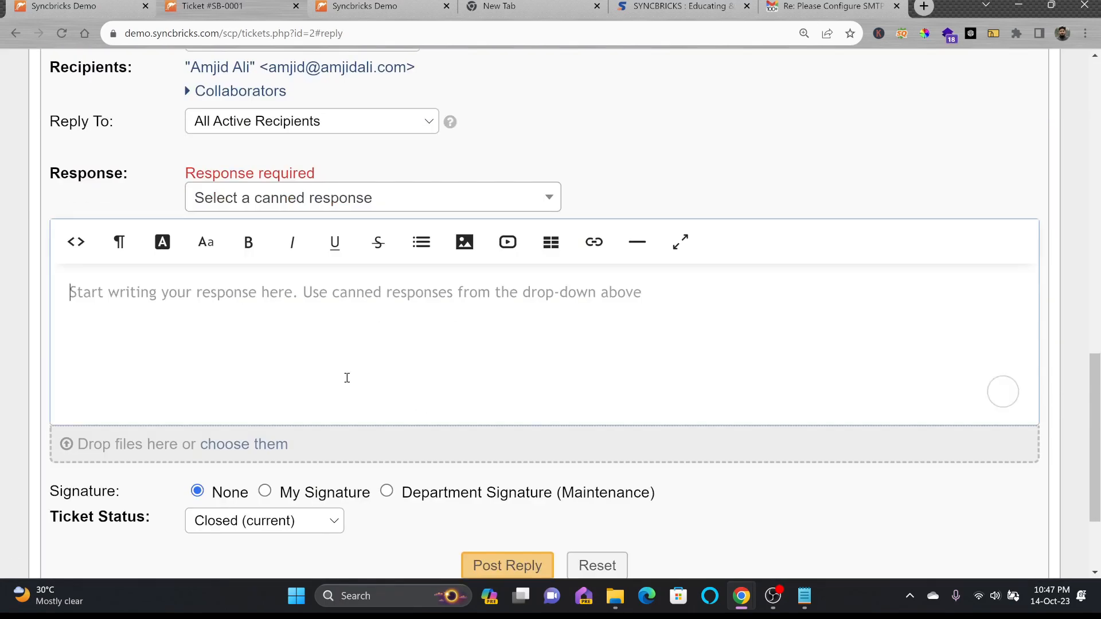
scroll(350, 380, down, 3)
scroll(356, 383, up, 5)
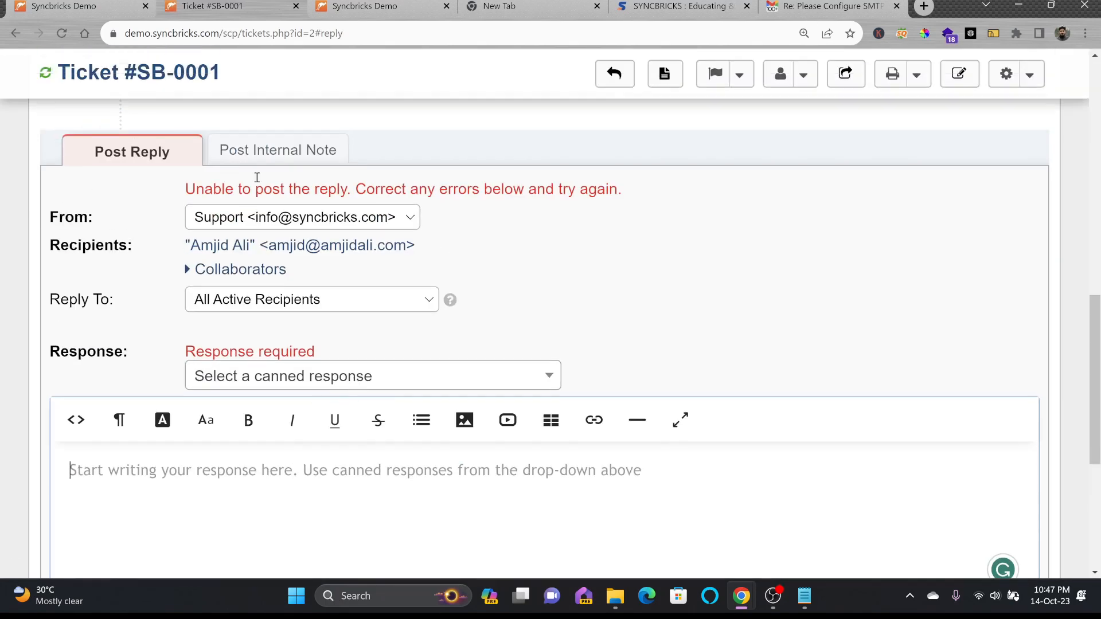
Post the closing reply 'Your ticket has been resolved' on SB-0001
click(262, 161)
click(189, 145)
click(322, 377)
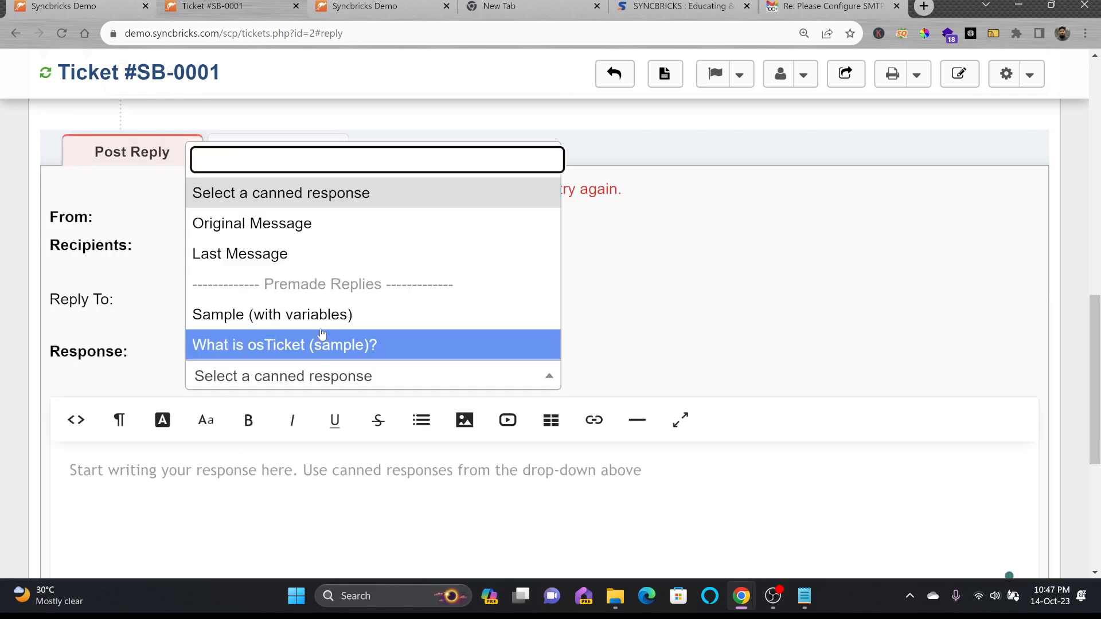
scroll(244, 427, down, 1)
click(244, 429)
text(Dear Sir,)
key(Return)
key(Return)
text(YoYour ticket has been resolved)
scroll(245, 428, down, 5)
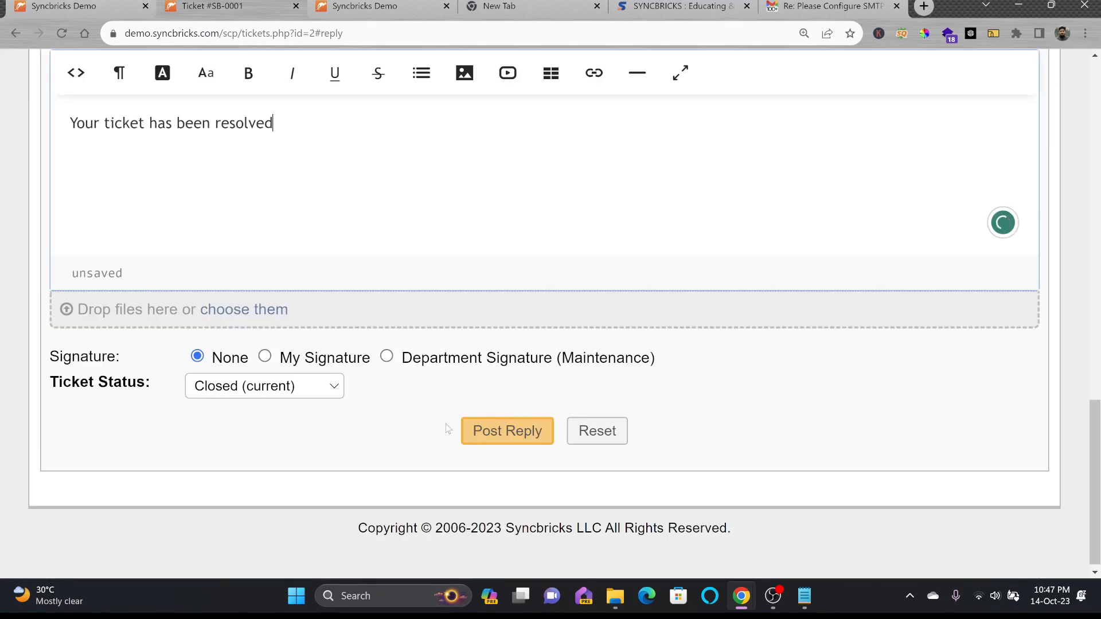
click(512, 432)
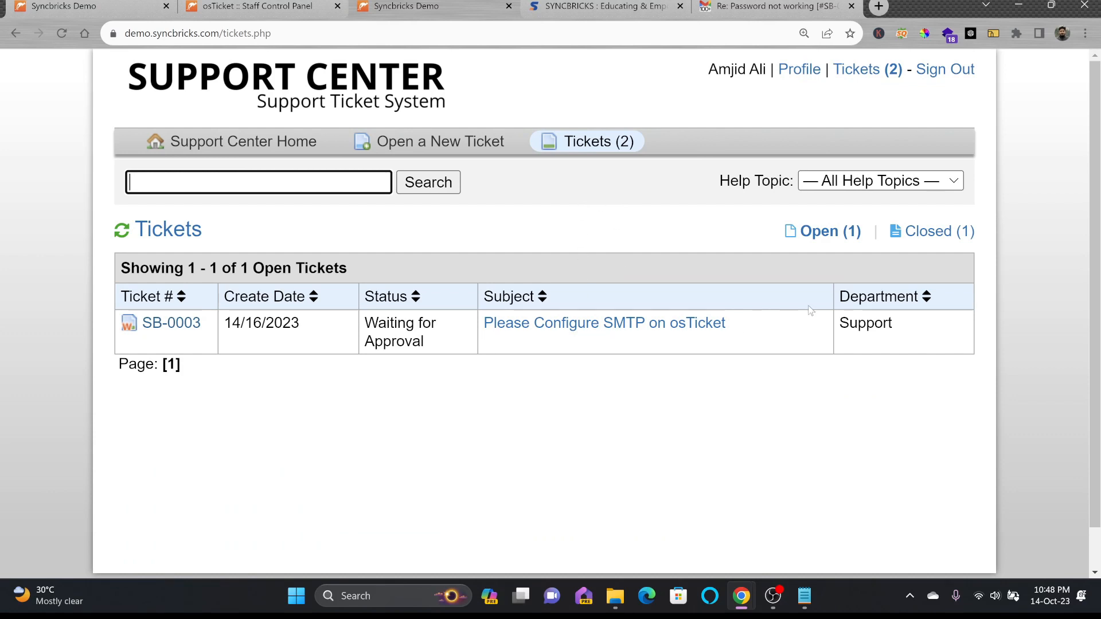
Toggle between the customer portal's Open and Closed ticket lists
click(922, 233)
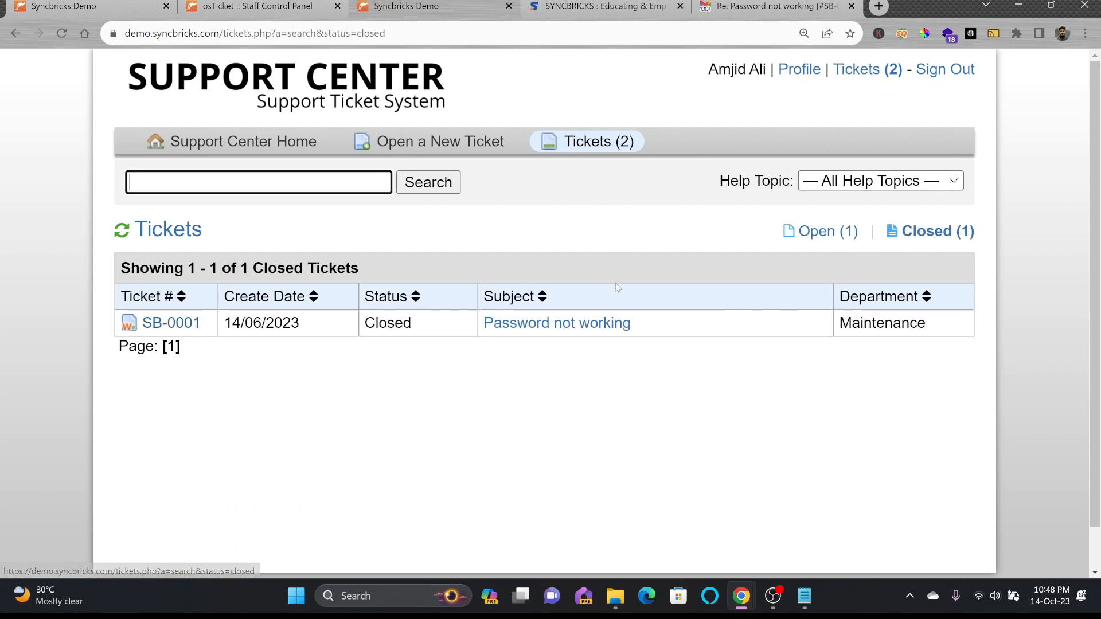
click(813, 234)
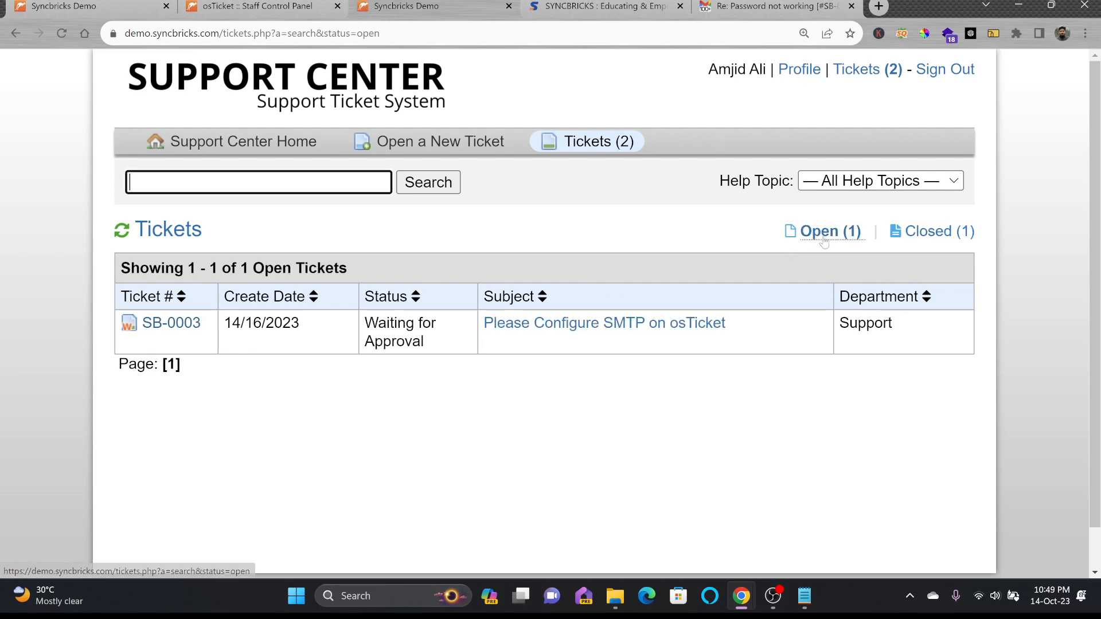
click(923, 234)
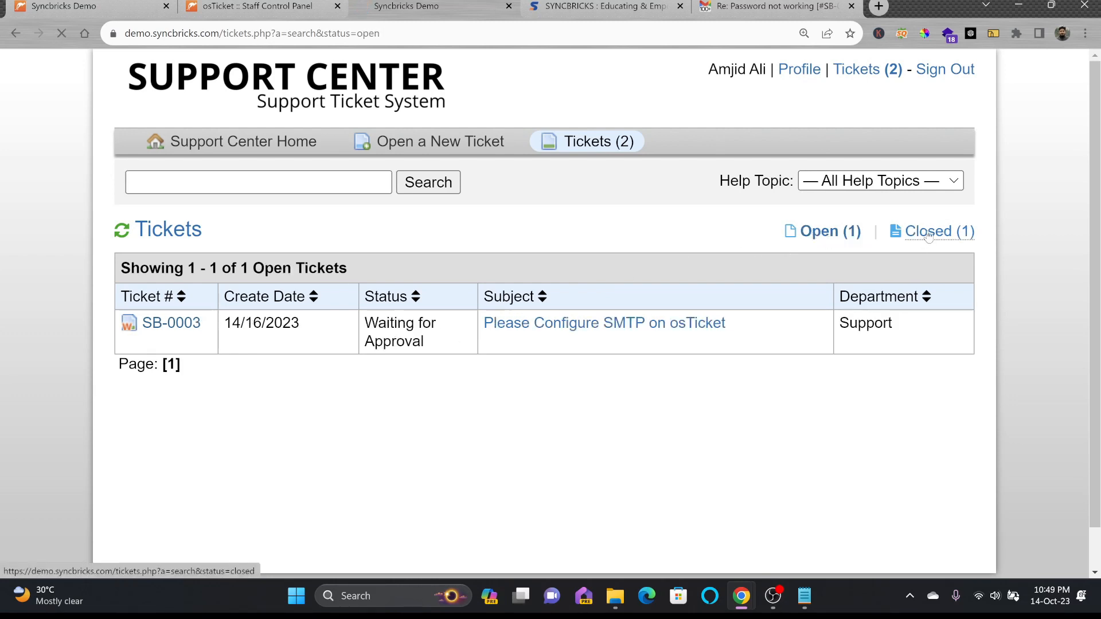
Open ticket SB-0003 from the staff panel's Open queue and view its header
click(268, 7)
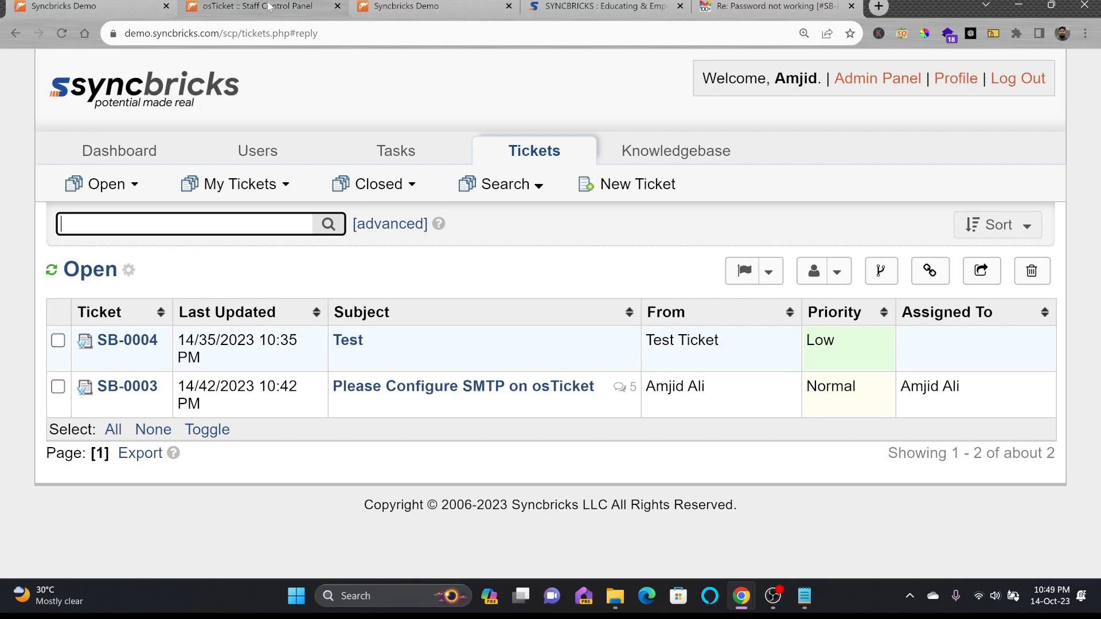
click(138, 388)
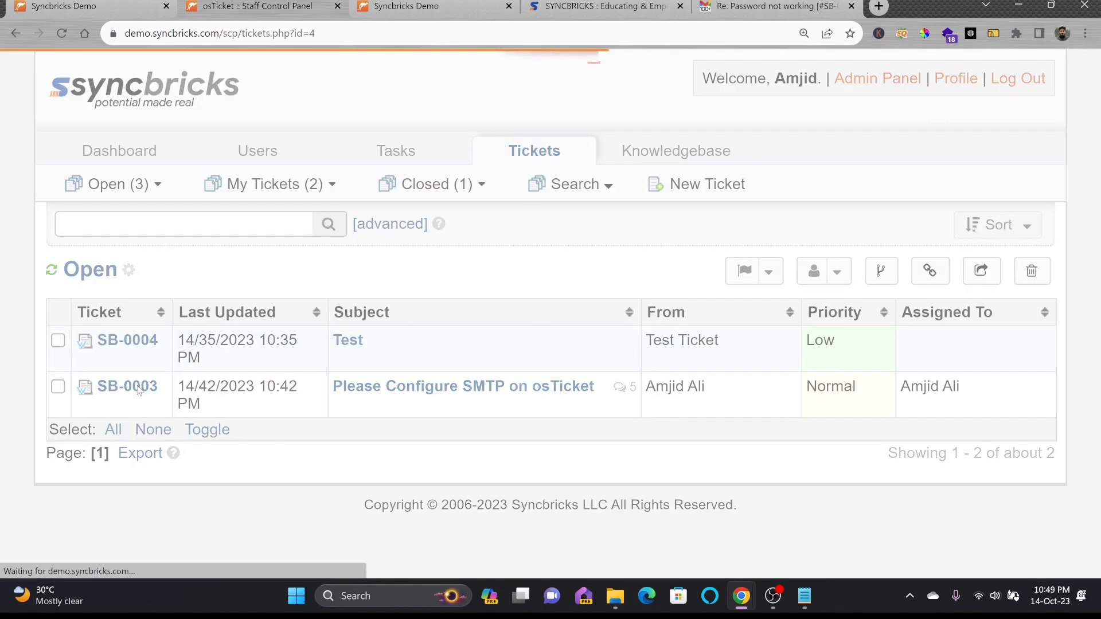
scroll(420, 308, up, 3)
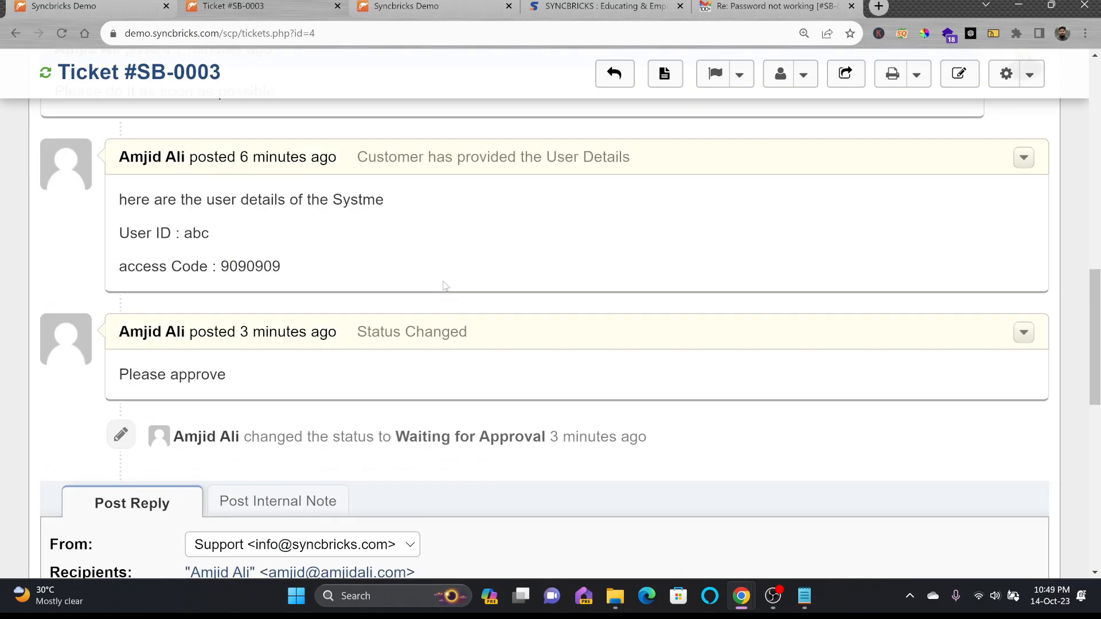
scroll(458, 383, down, 1)
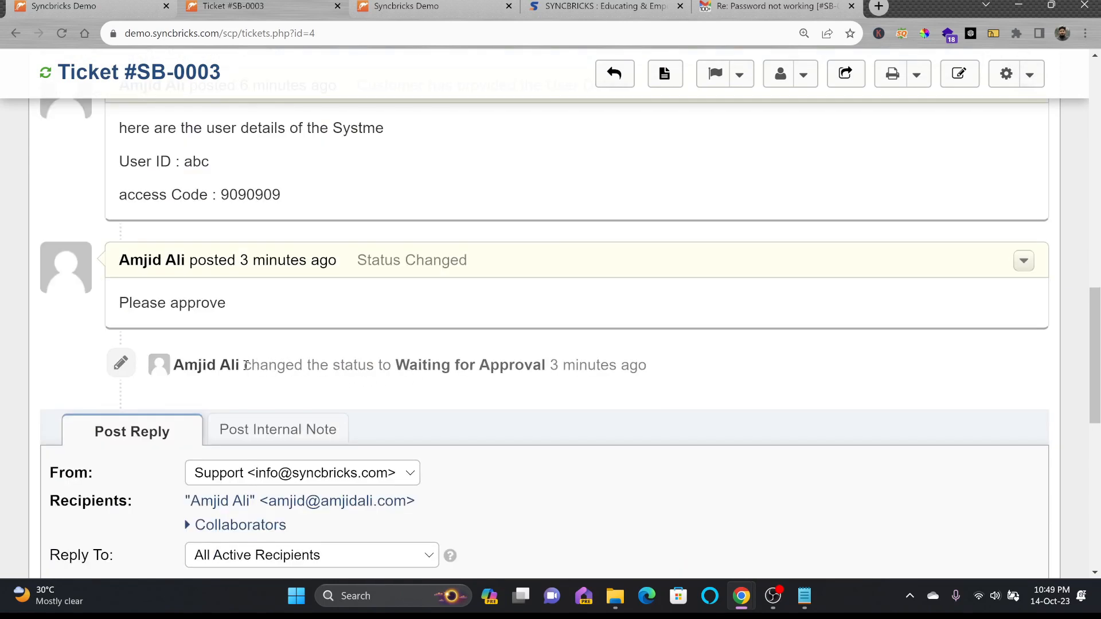
scroll(526, 343, up, 10)
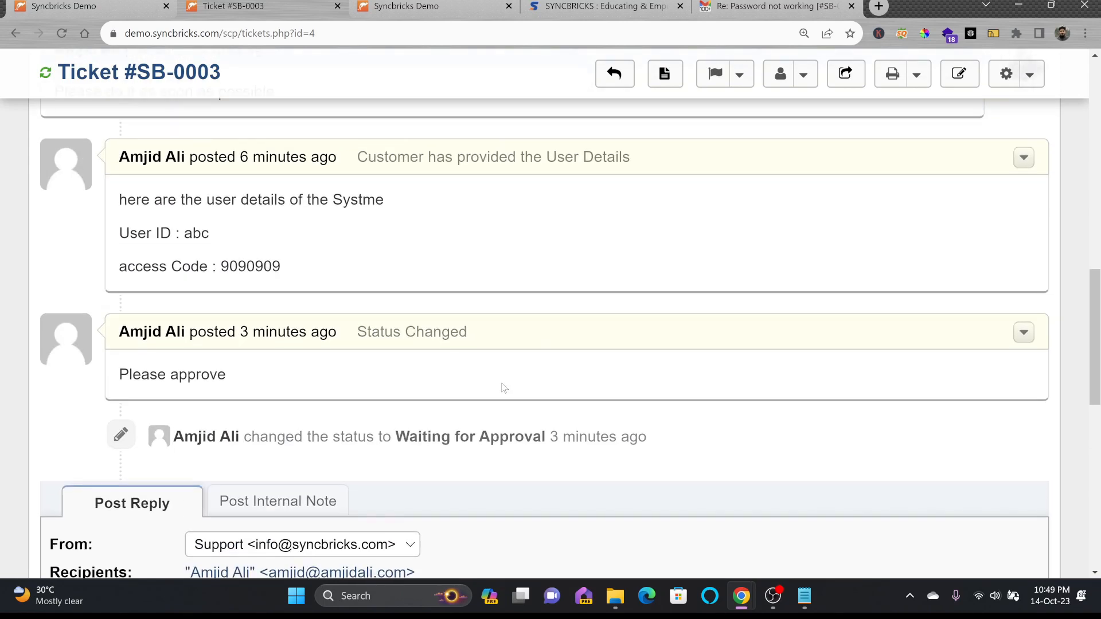
scroll(787, 119, up, 3)
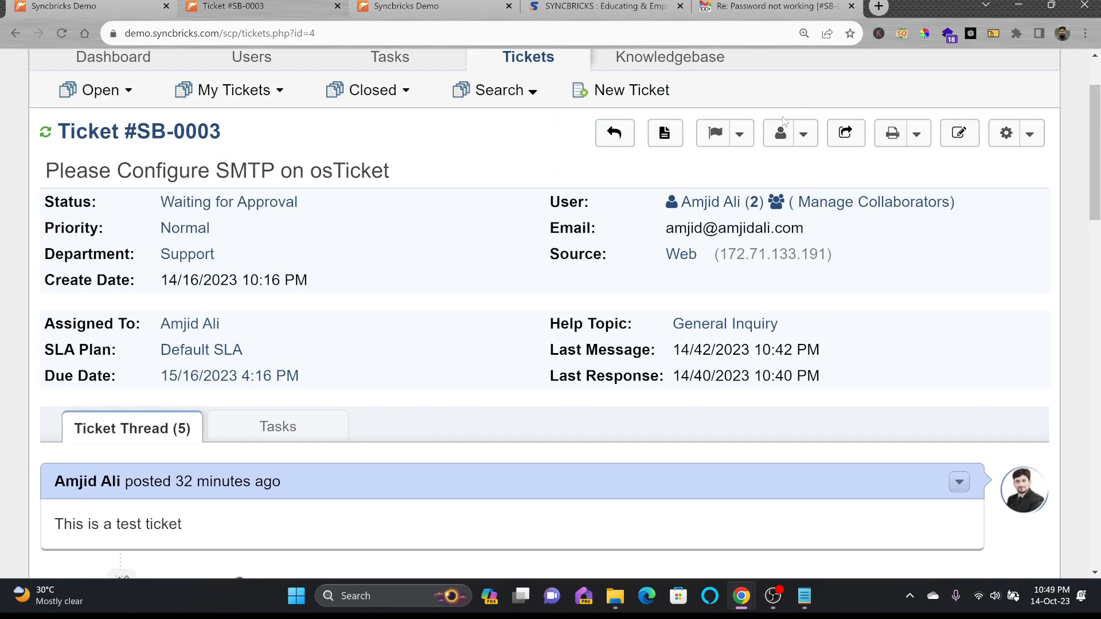
Via Assign > Agent, pick the other agent with reason 'Approval is required for this Request'
click(781, 133)
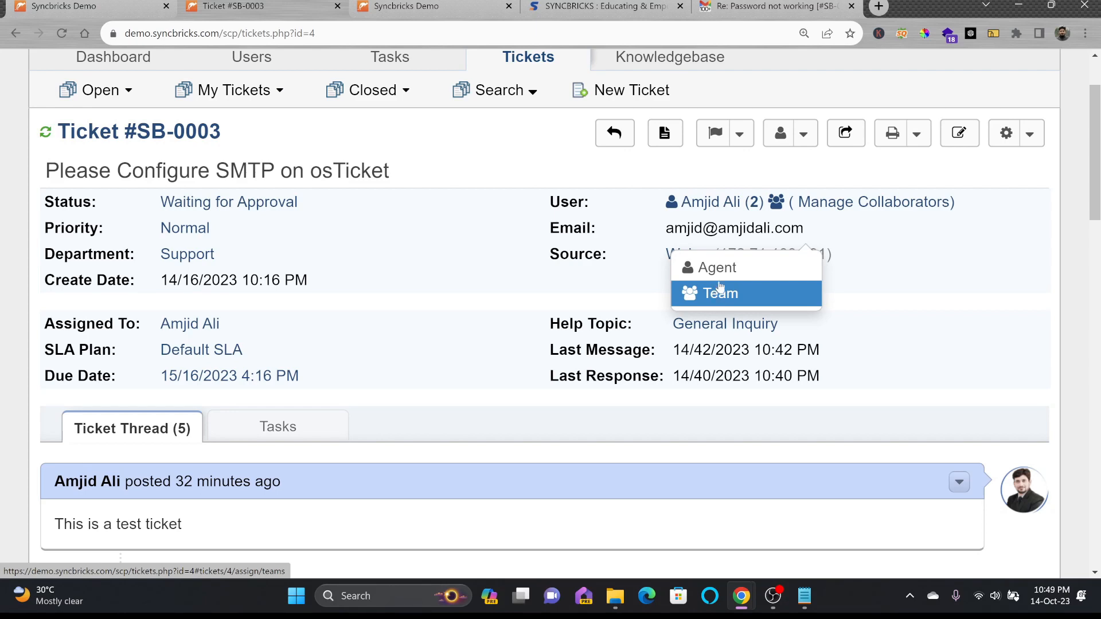
click(723, 272)
click(310, 261)
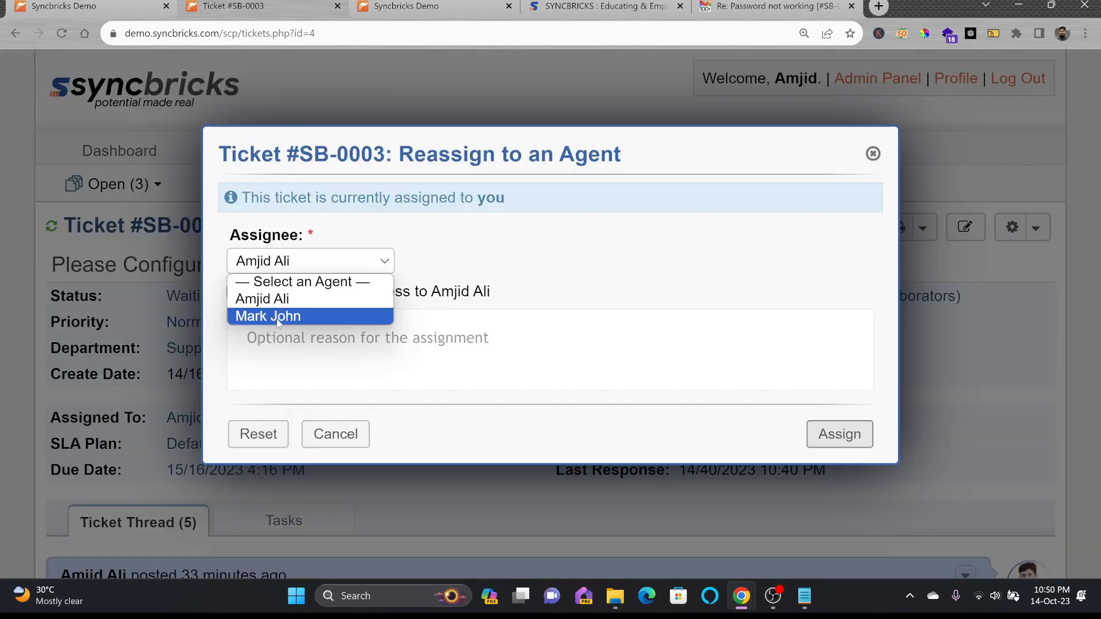
click(297, 315)
click(287, 320)
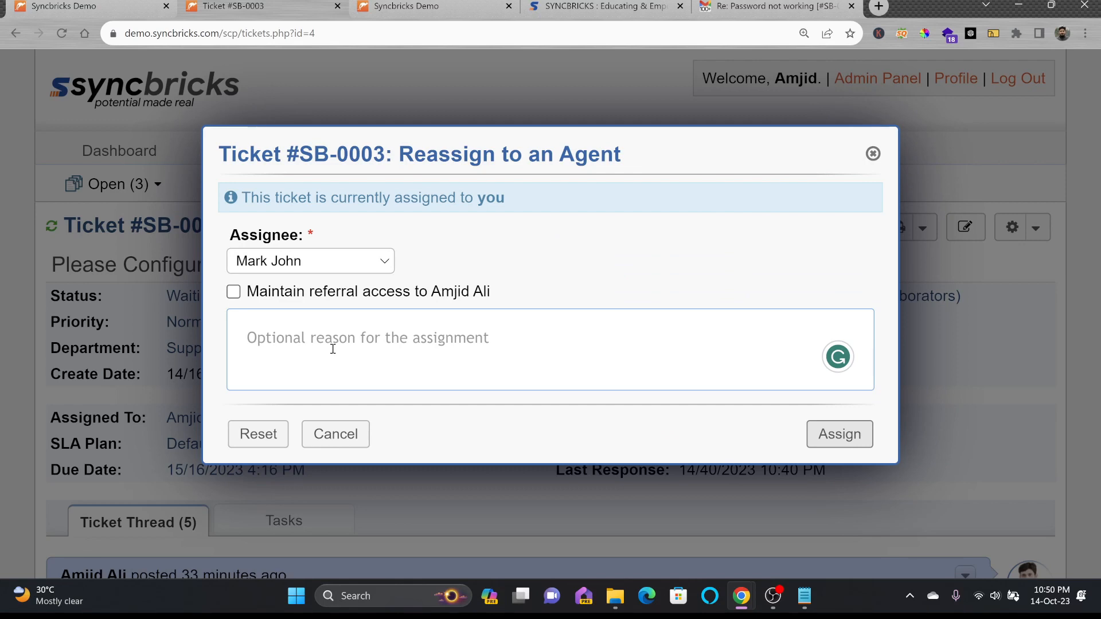
text(Approval is required for )
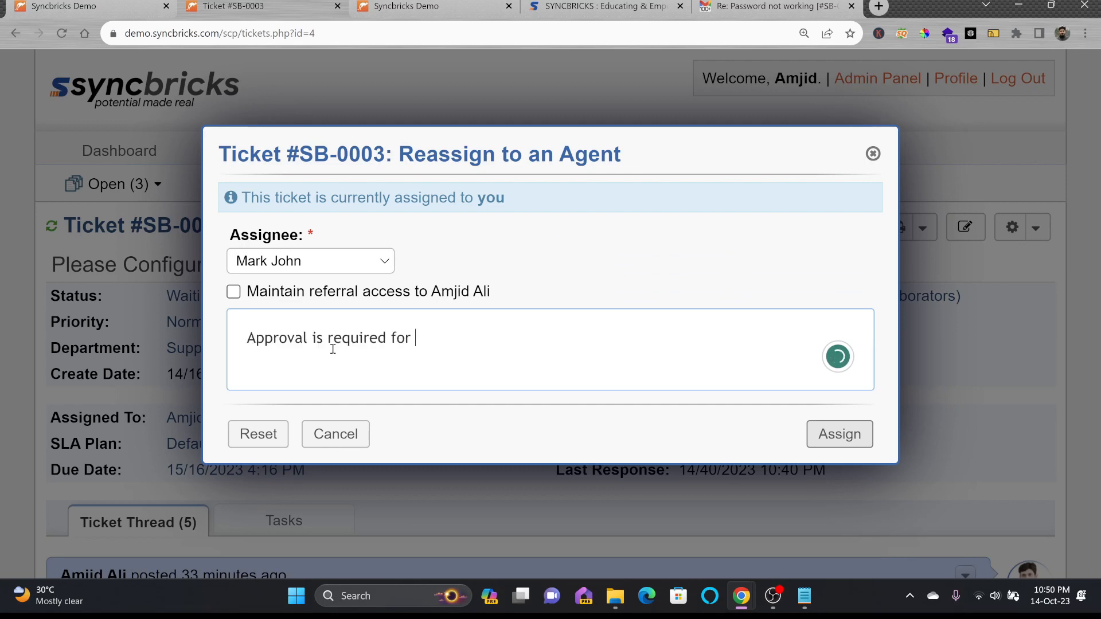
text(this Request)
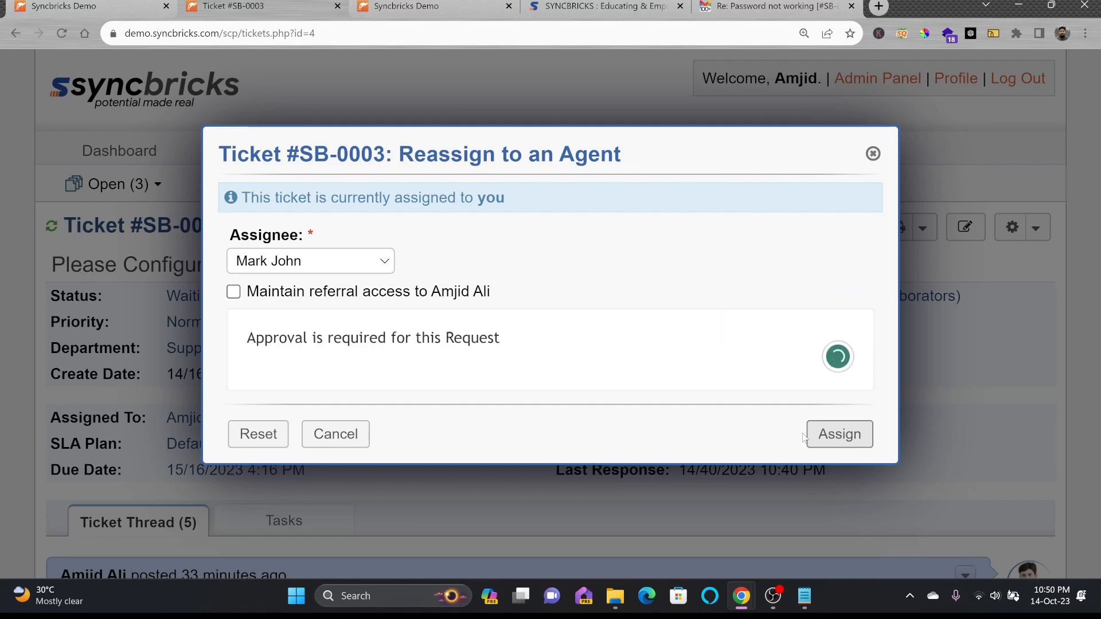
click(829, 435)
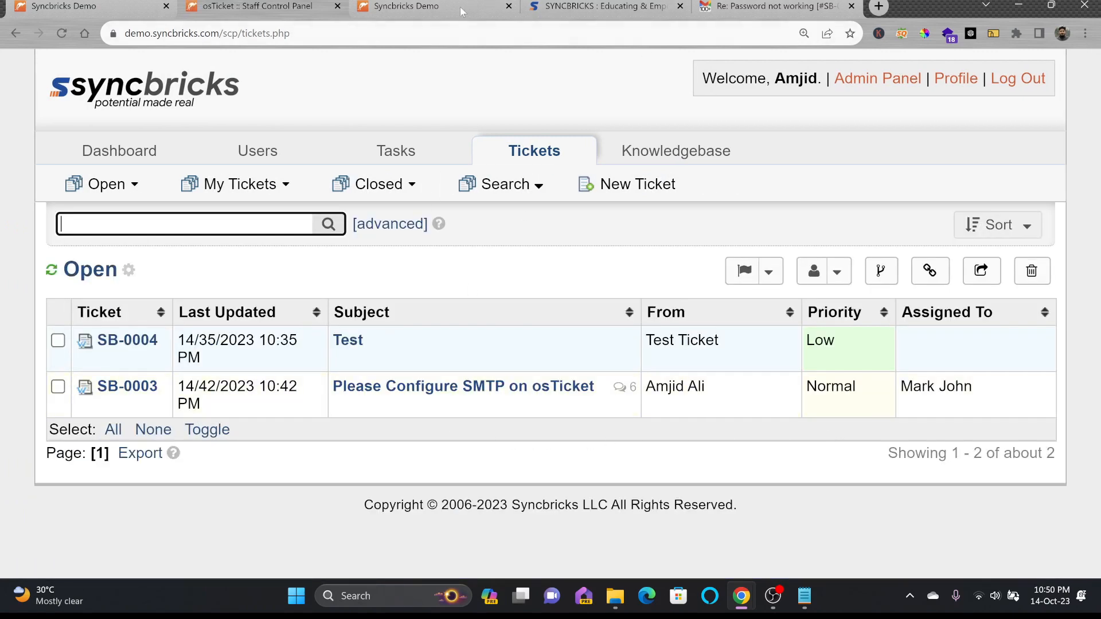
Filter My Tickets to those assigned to me, then return to ticket SB-0003
click(422, 9)
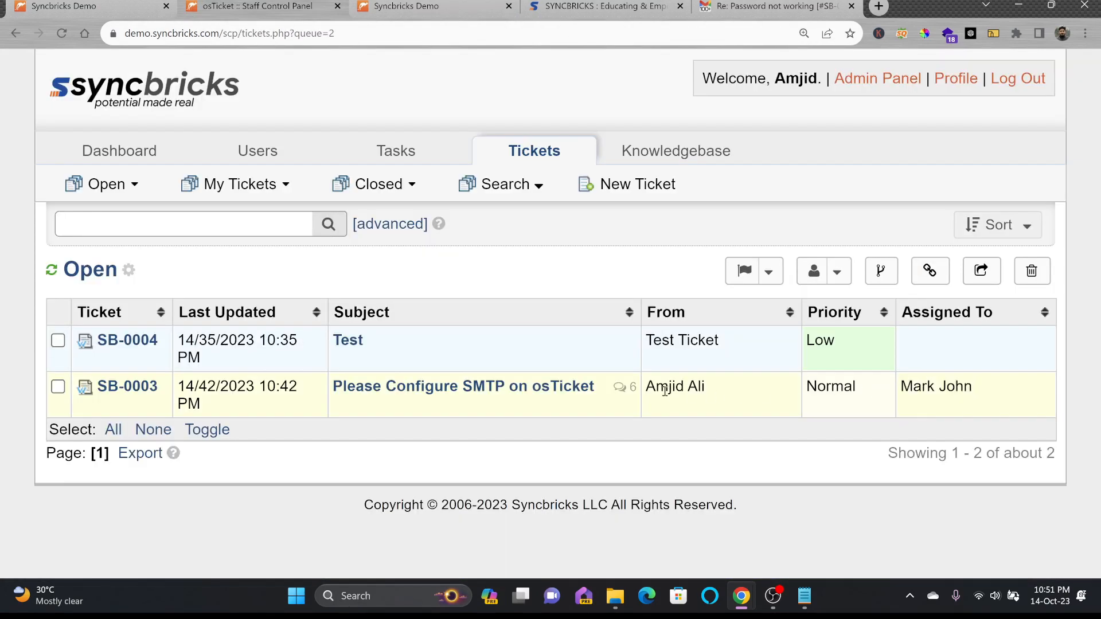
drag(669, 391, 716, 391)
mouse_move(213, 192)
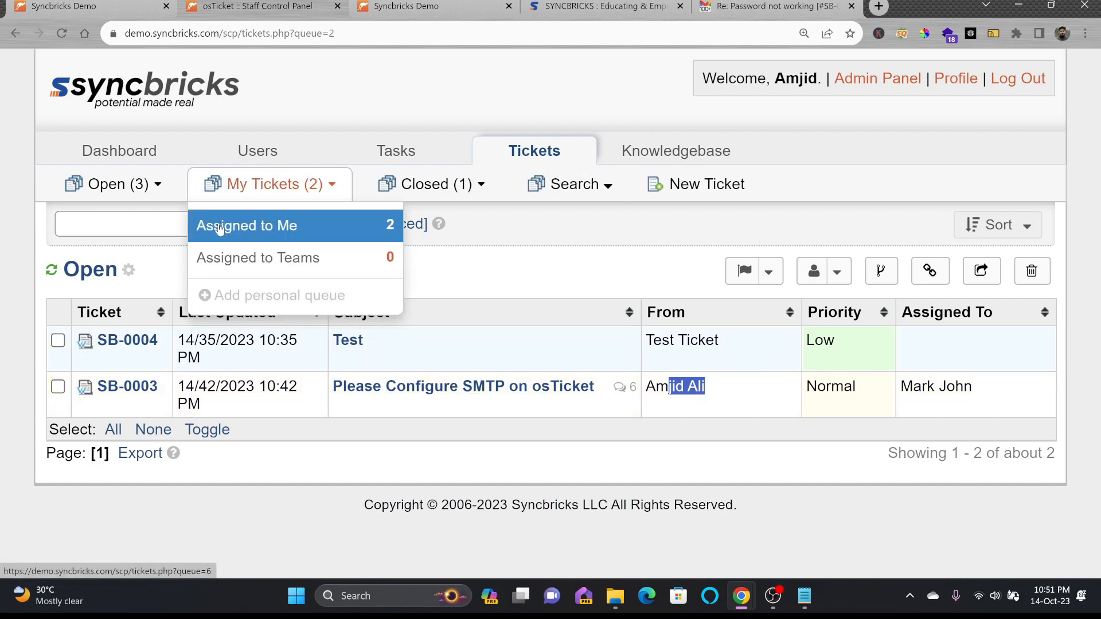
click(220, 227)
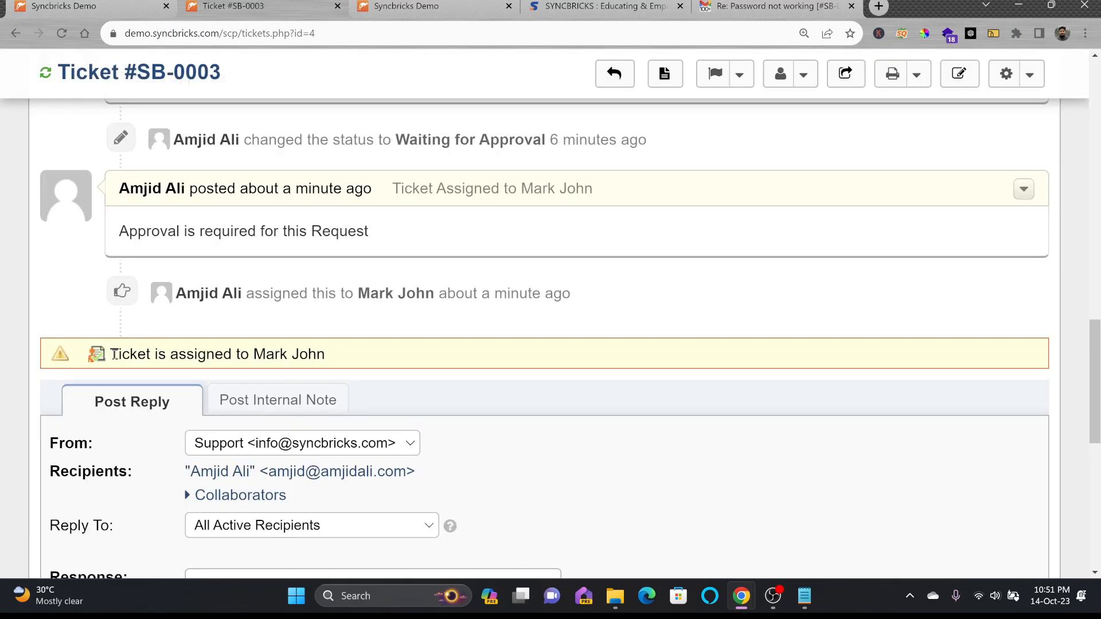
drag(148, 354, 355, 361)
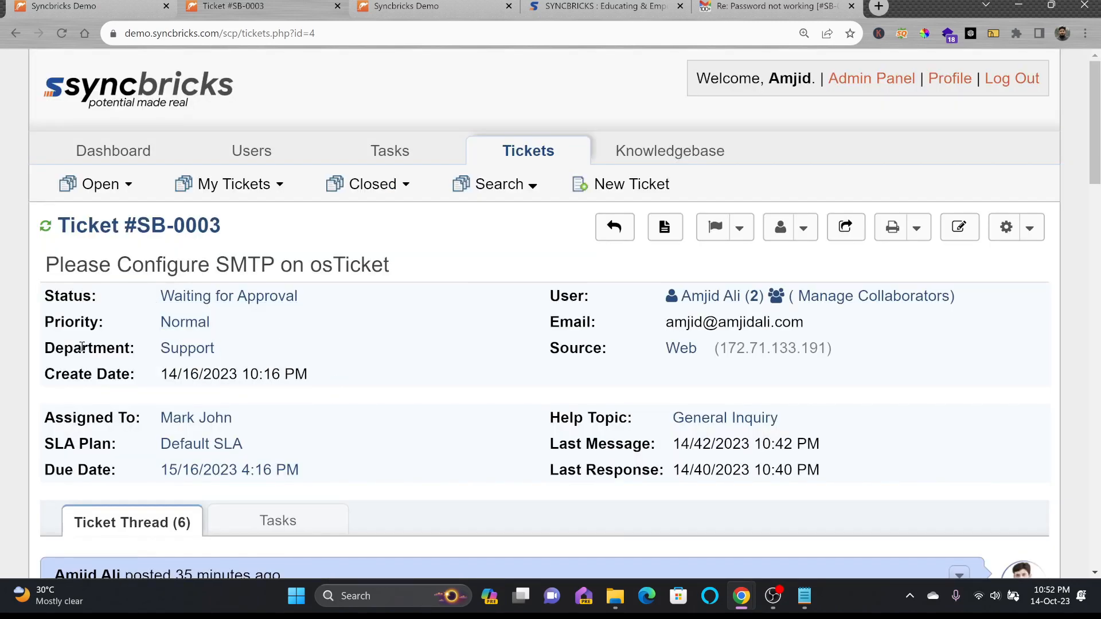
Edit SB-0003 to help topic IT Support with due date 21/10/2023 10:52 pm, and save
click(960, 227)
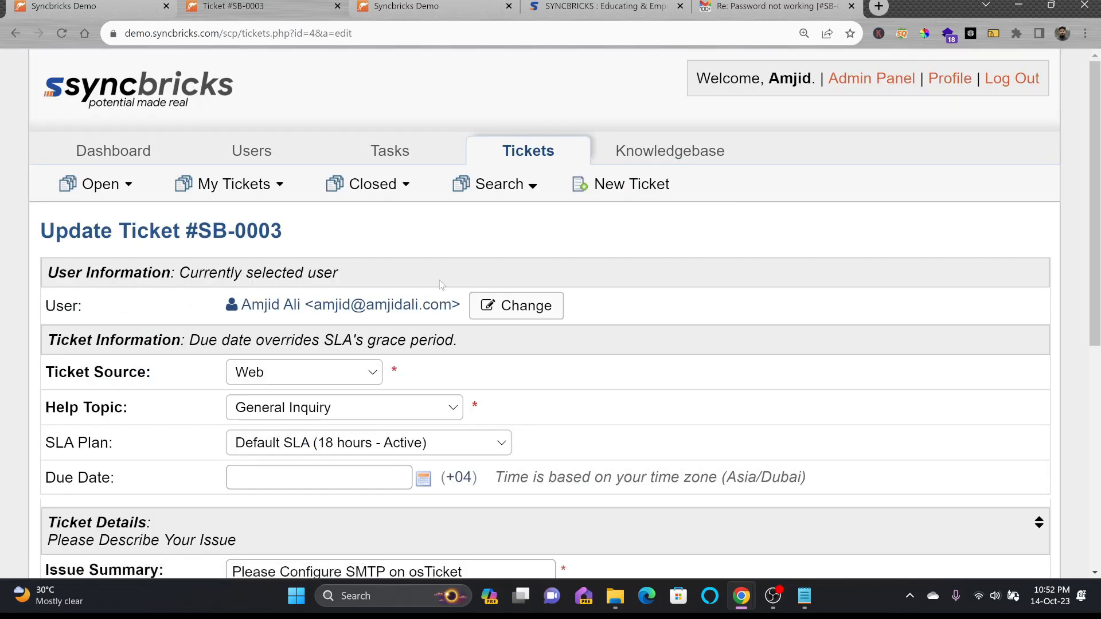
click(273, 418)
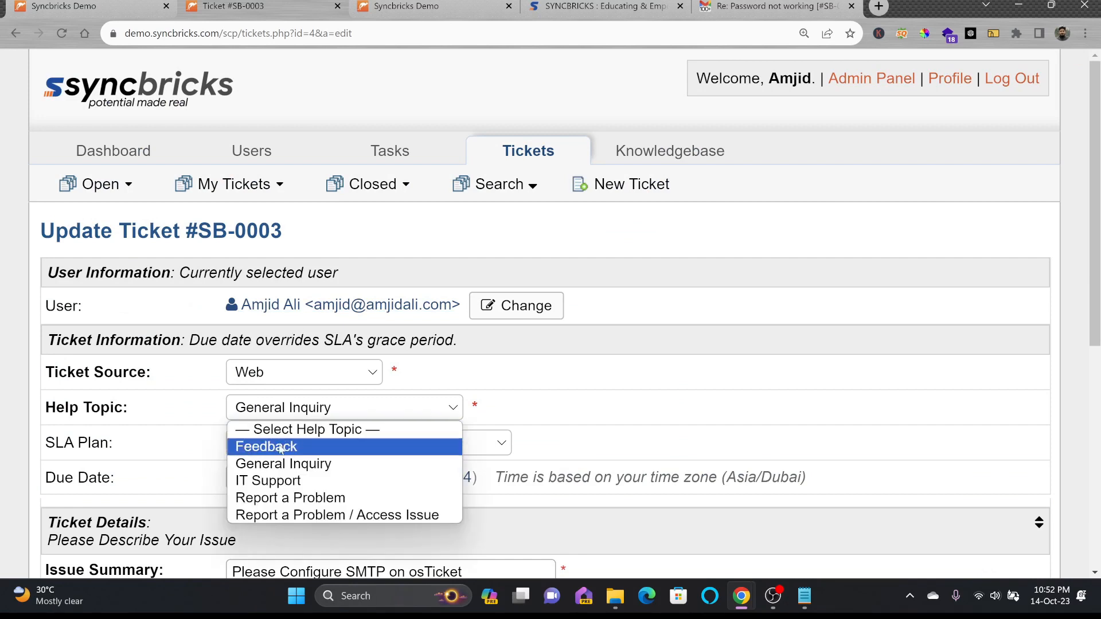
click(304, 480)
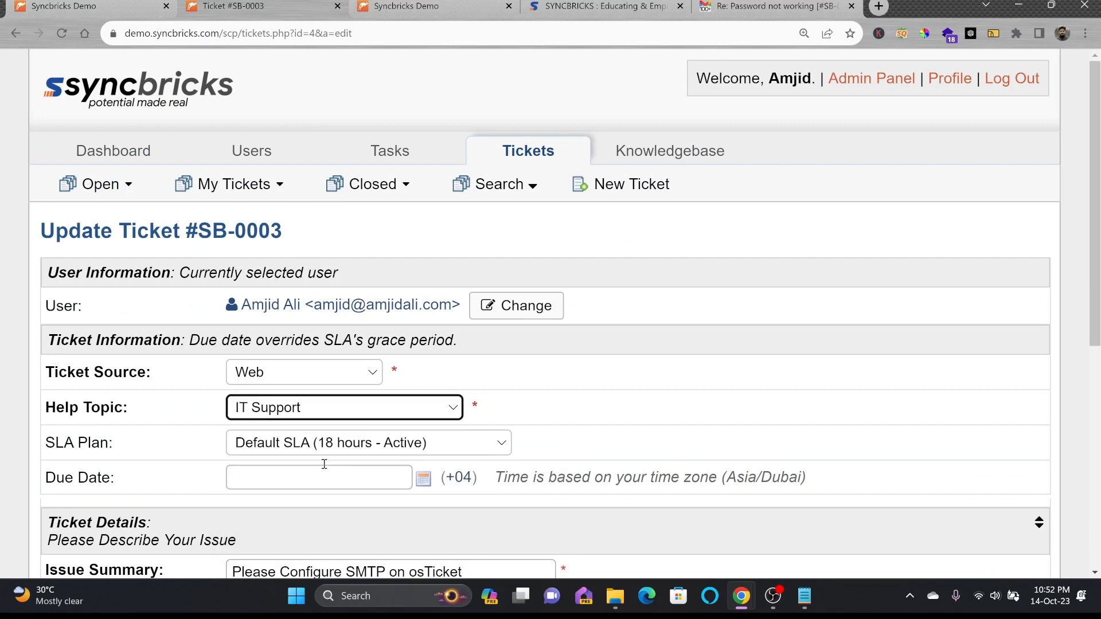
click(414, 478)
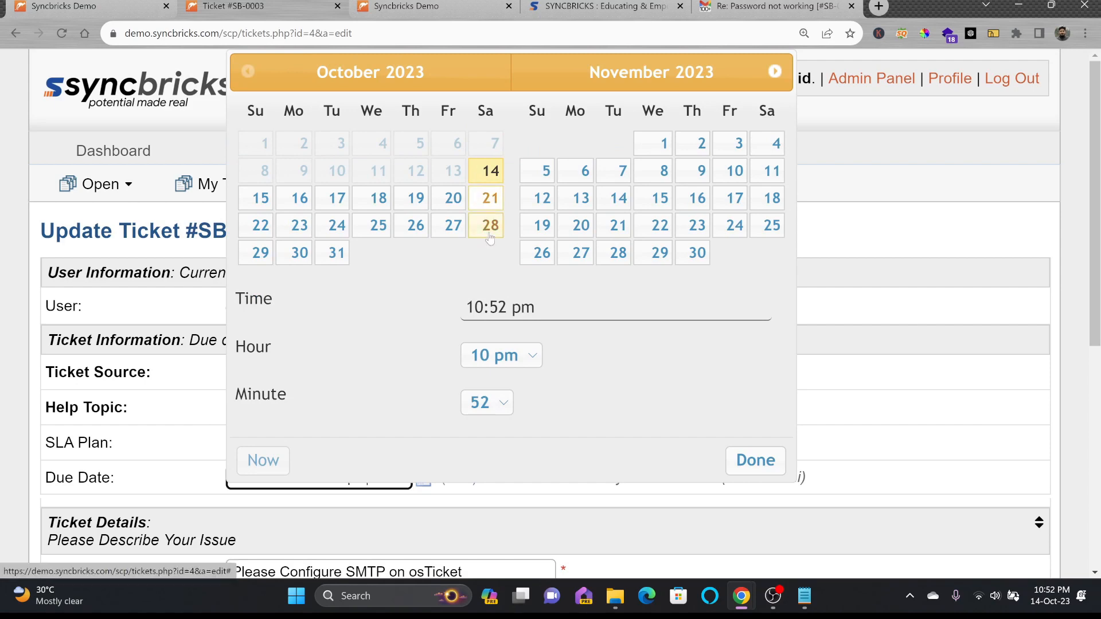
click(746, 466)
scroll(225, 448, down, 2)
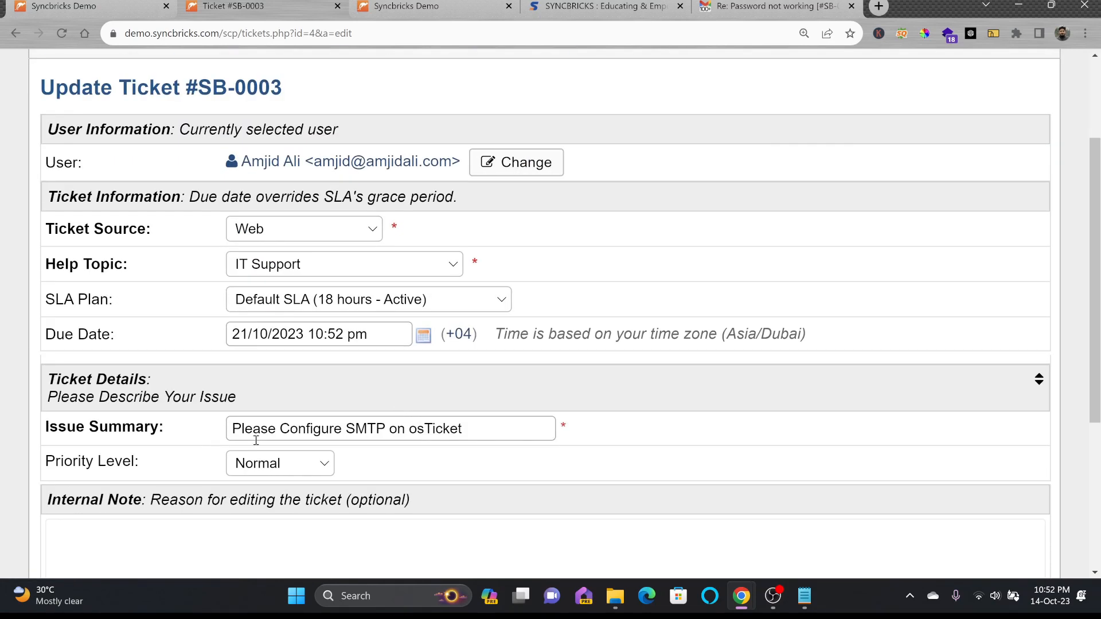
scroll(280, 465, down, 3)
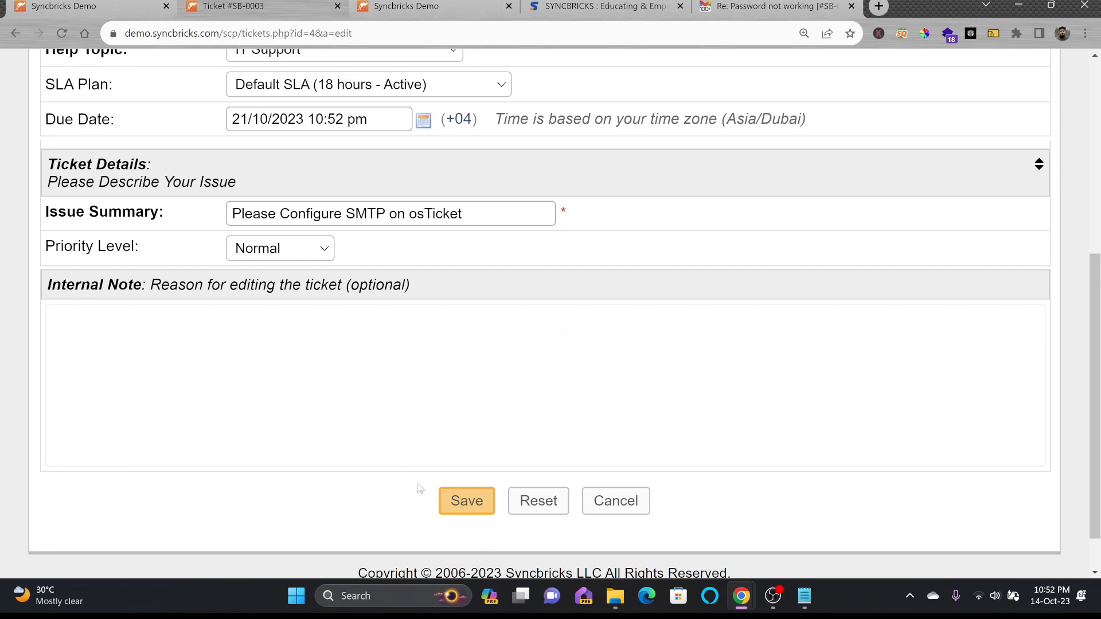
click(457, 494)
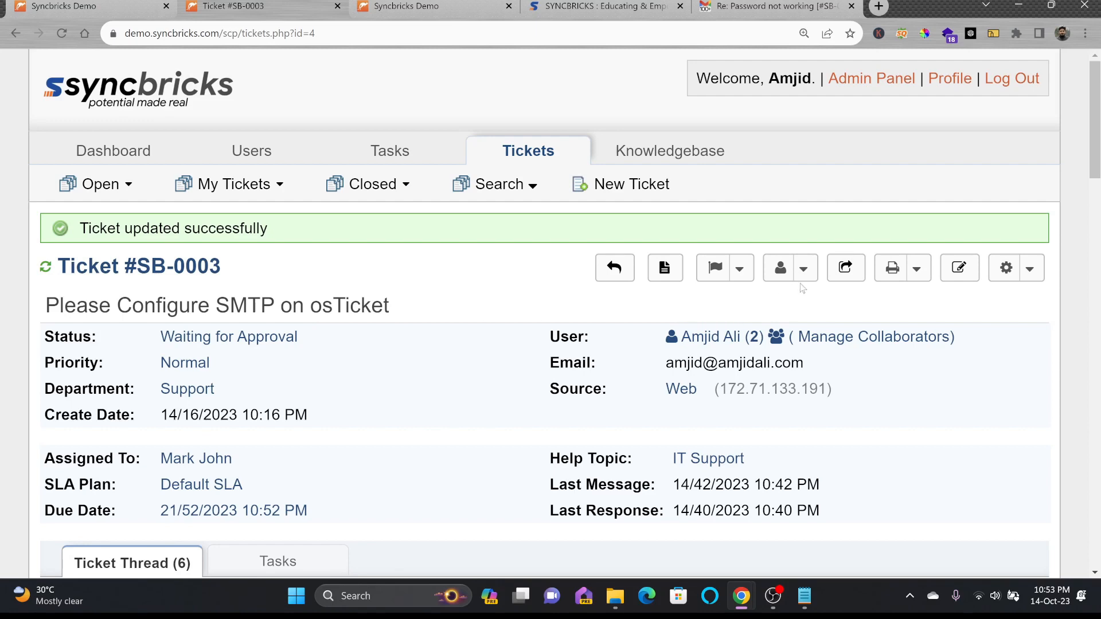
click(847, 273)
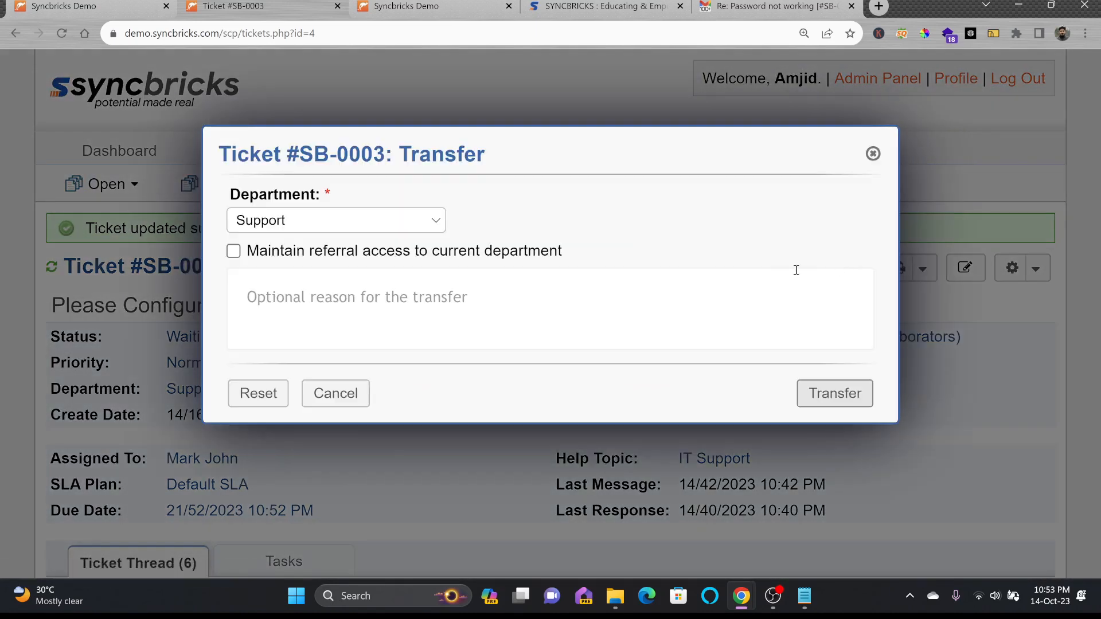
click(319, 222)
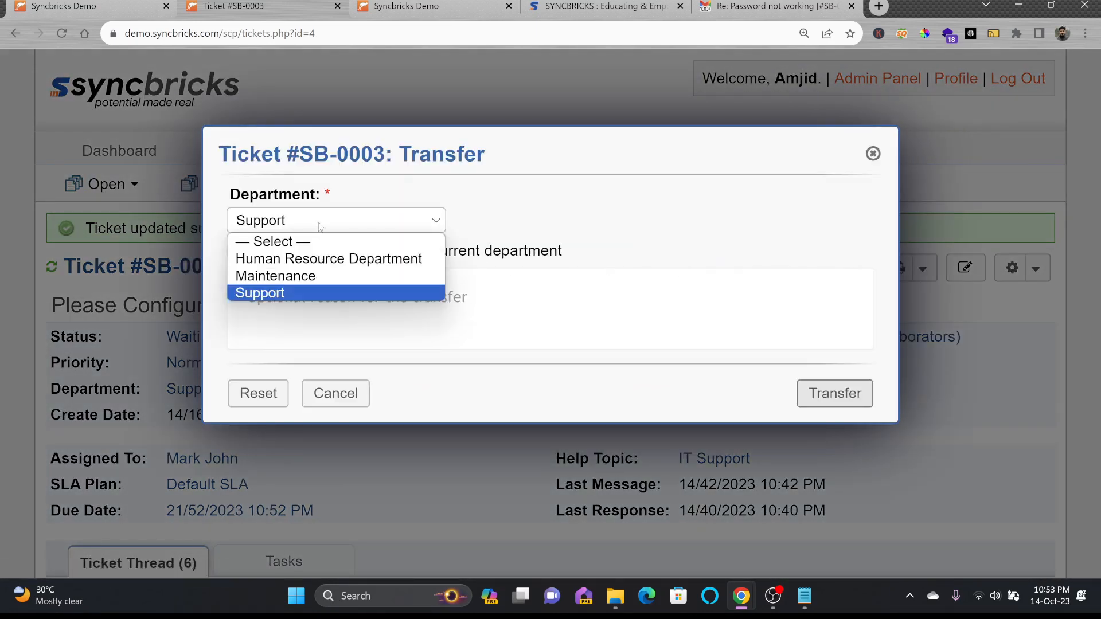
click(320, 222)
click(873, 154)
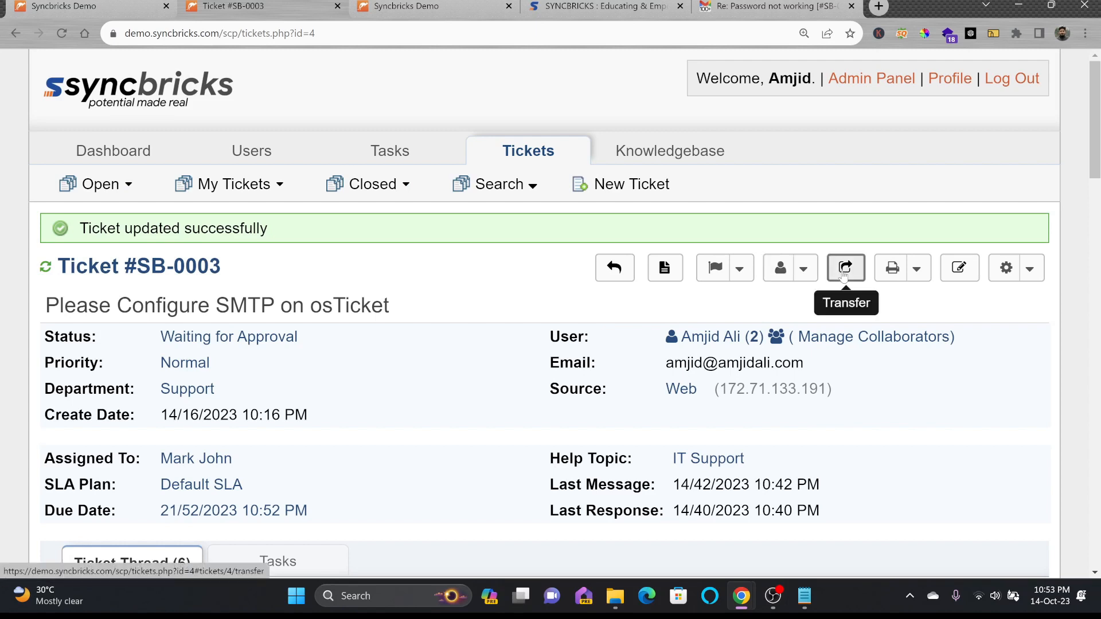
Show SB-0003's print options, then its More (gear) actions menu
click(918, 268)
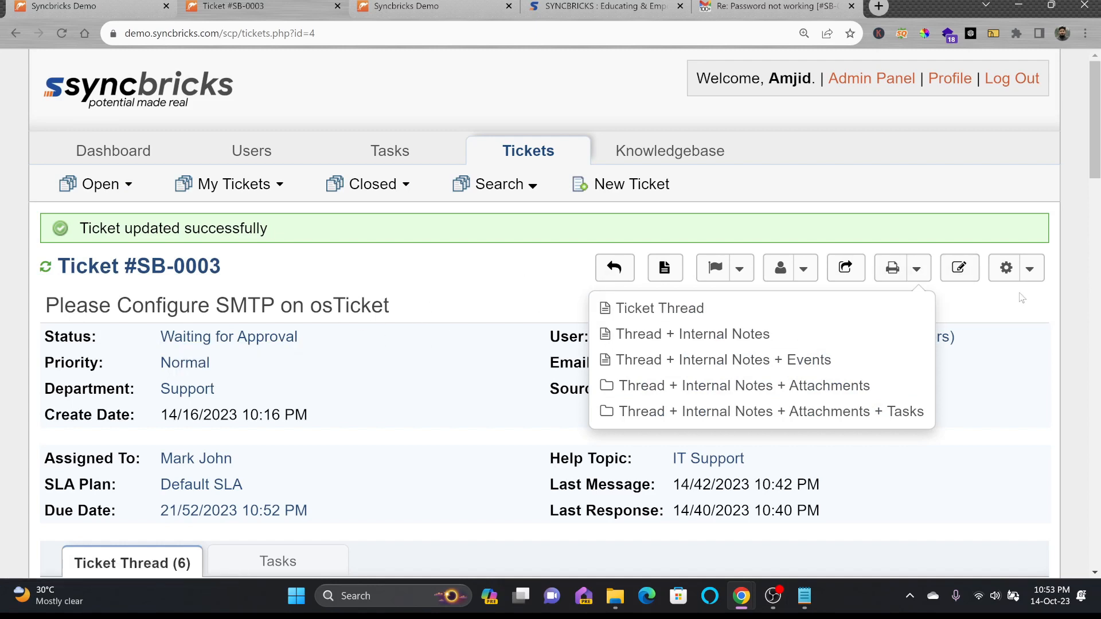
click(1030, 270)
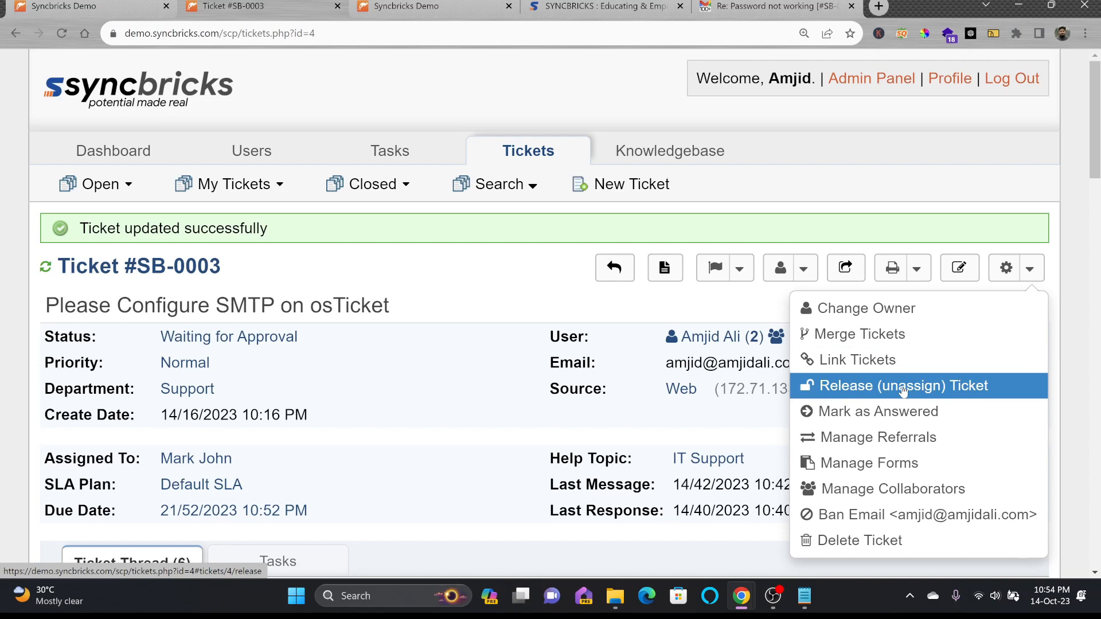
click(909, 468)
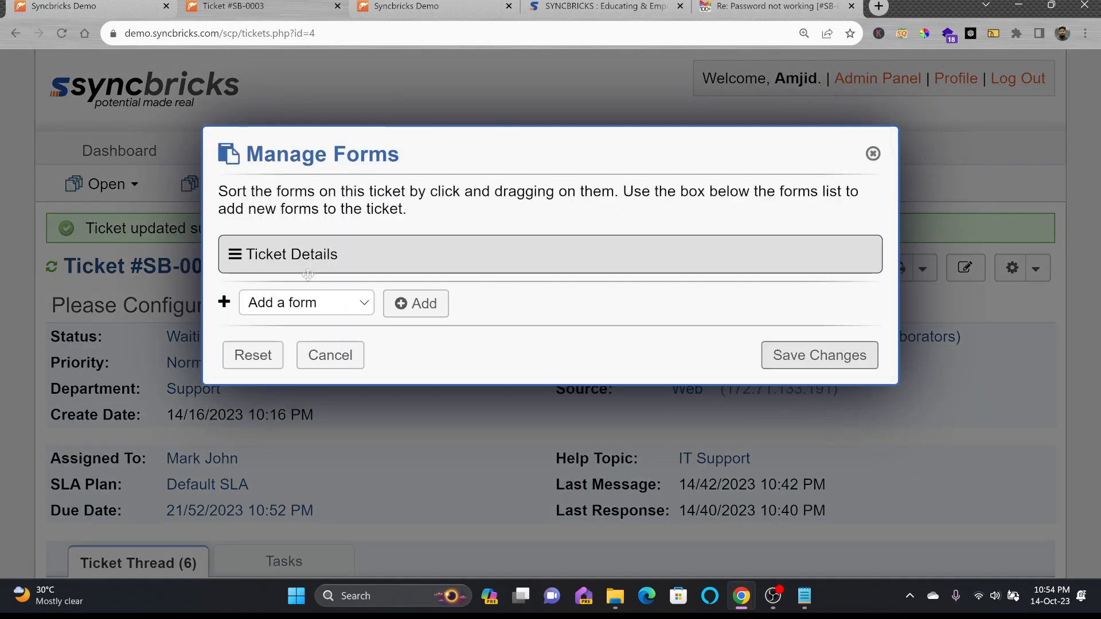
click(293, 302)
click(286, 342)
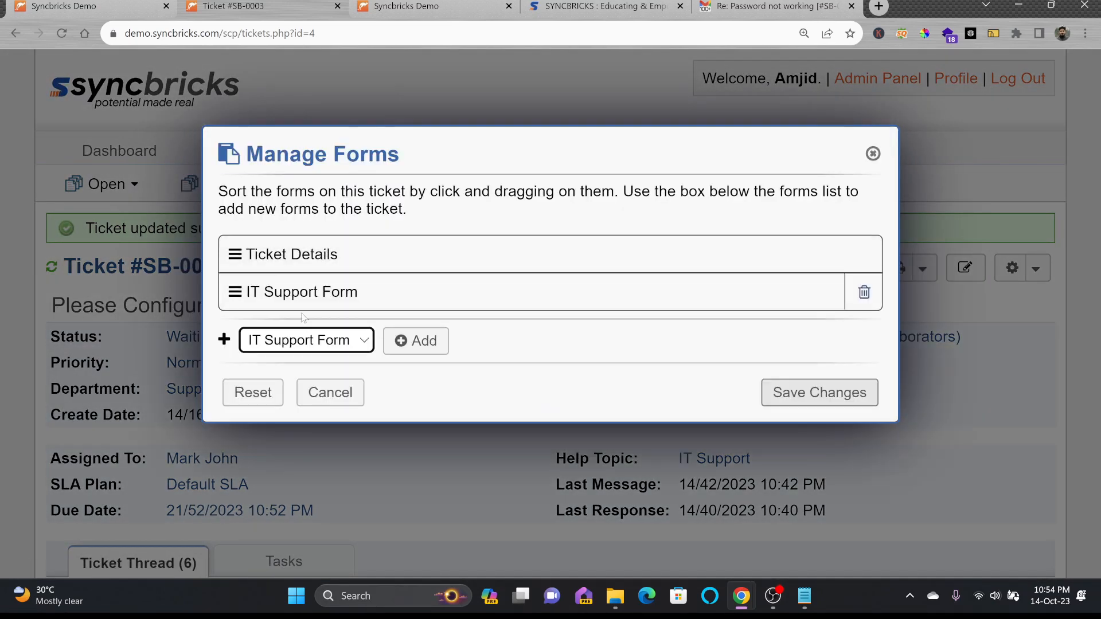
click(1031, 268)
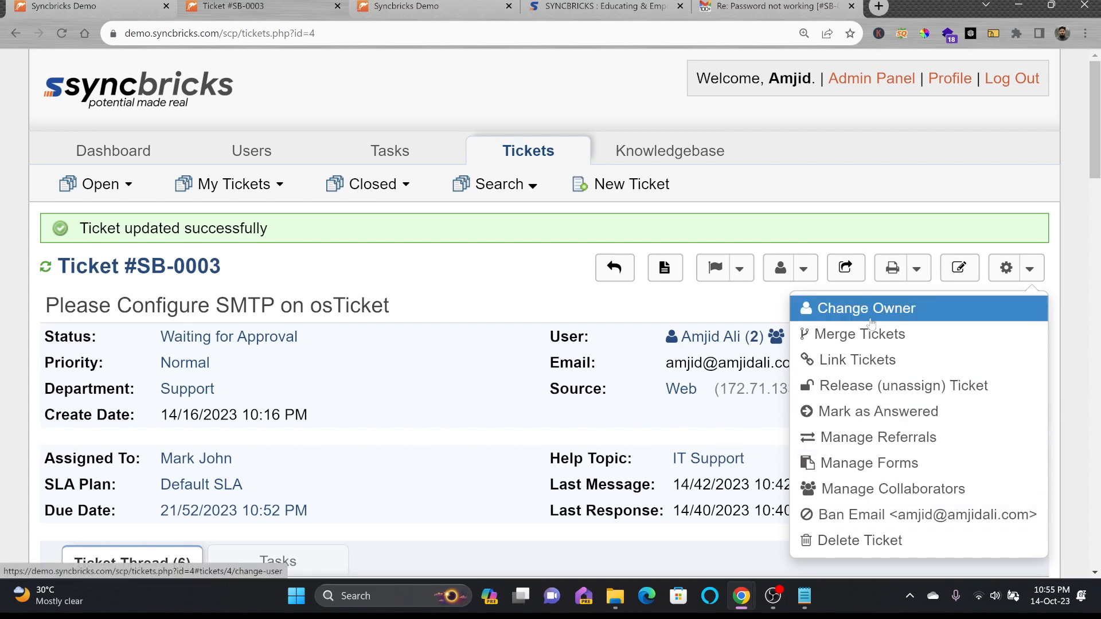
mouse_move(232, 185)
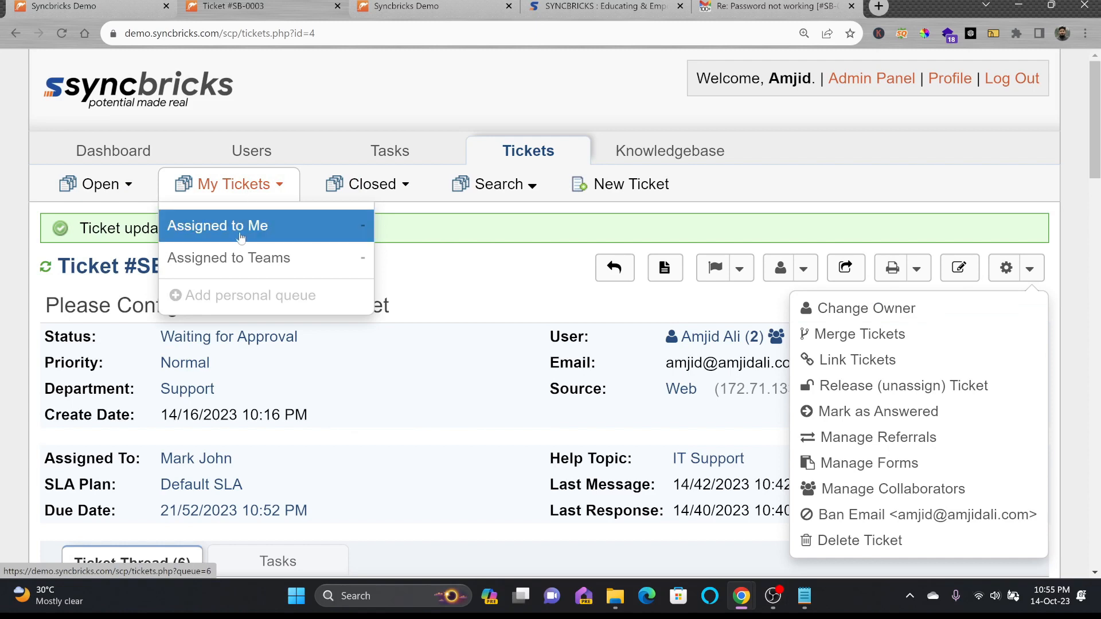
mouse_move(378, 189)
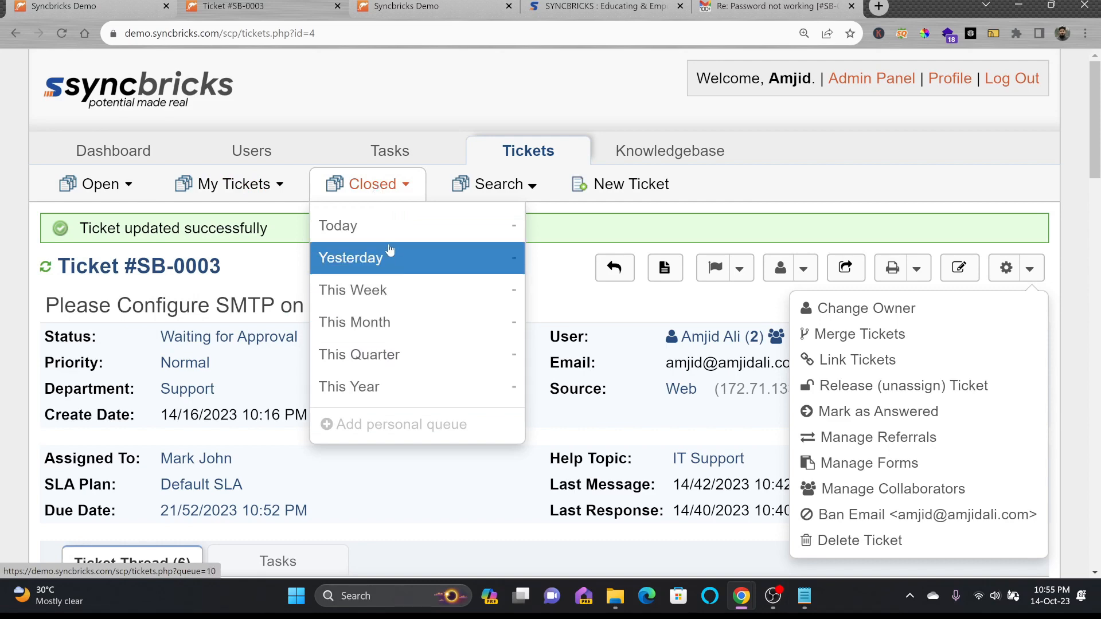
click(492, 184)
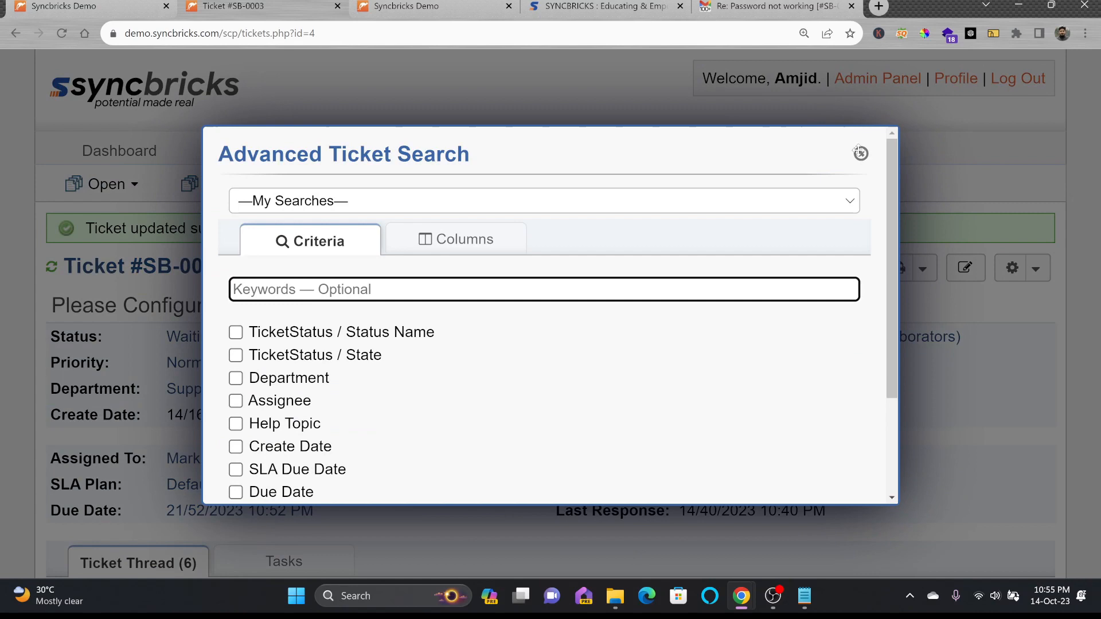
click(861, 153)
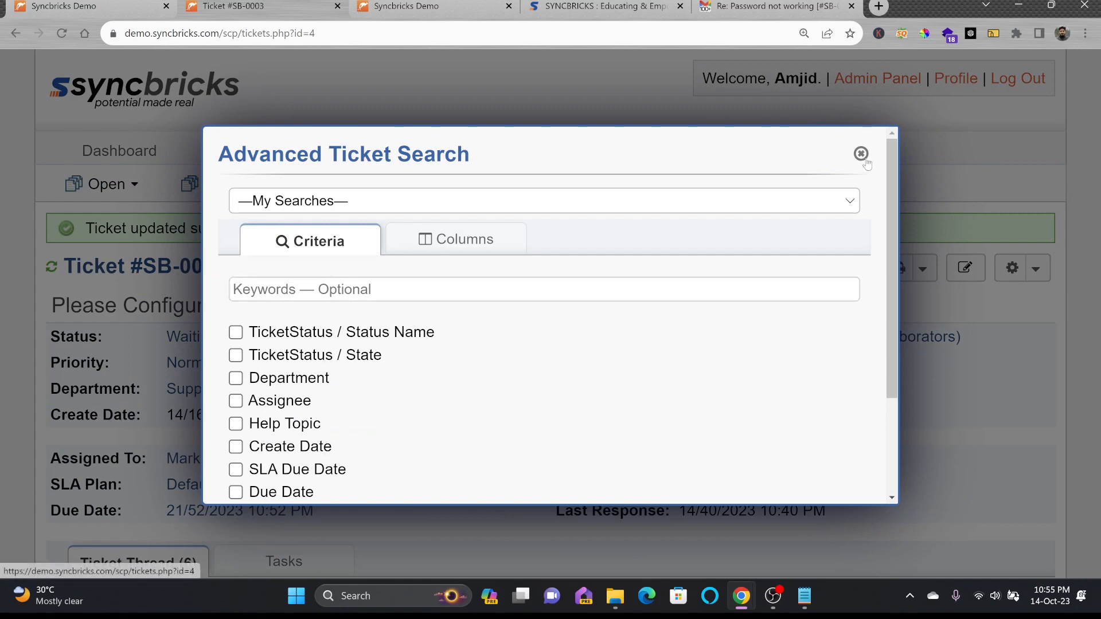
mouse_move(504, 195)
click(506, 231)
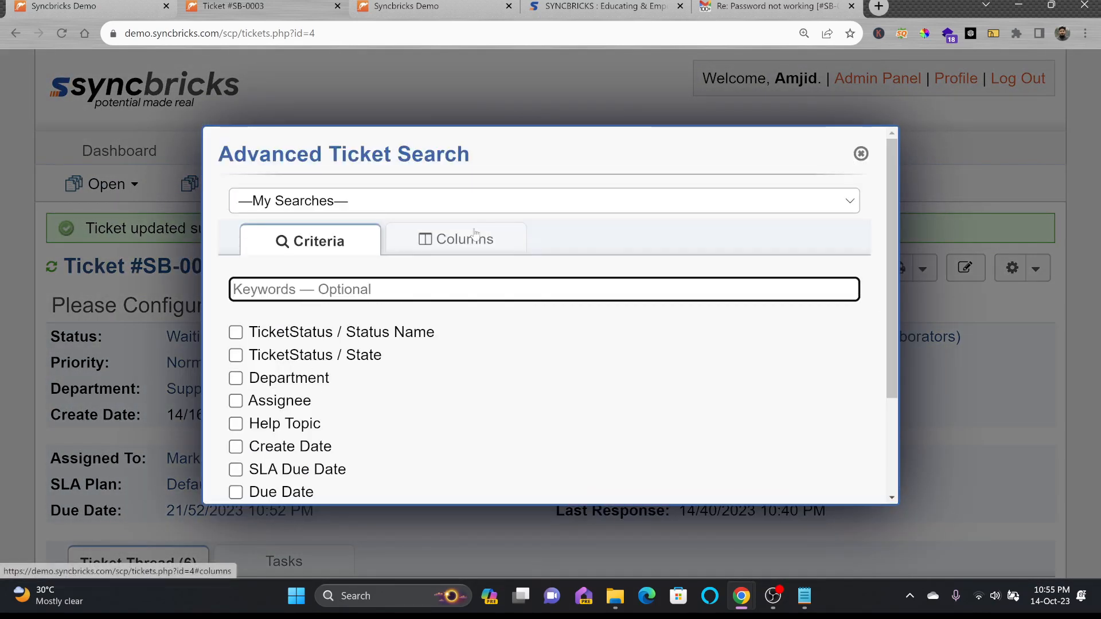
scroll(450, 265, down, 3)
click(290, 446)
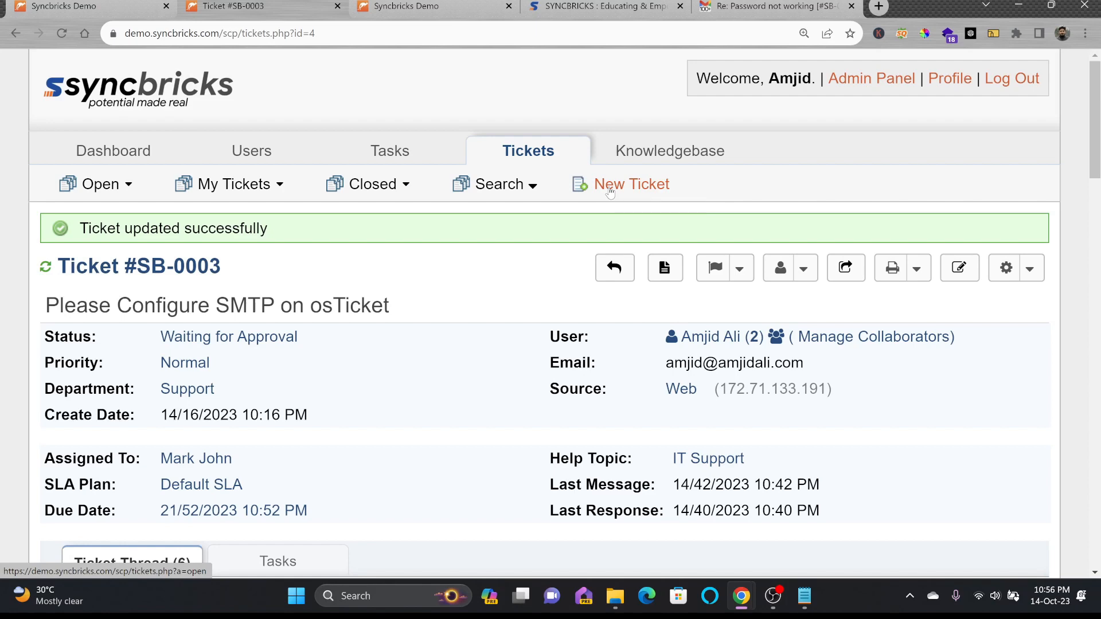
Start a new ticket and select the existing customer as its user
click(590, 193)
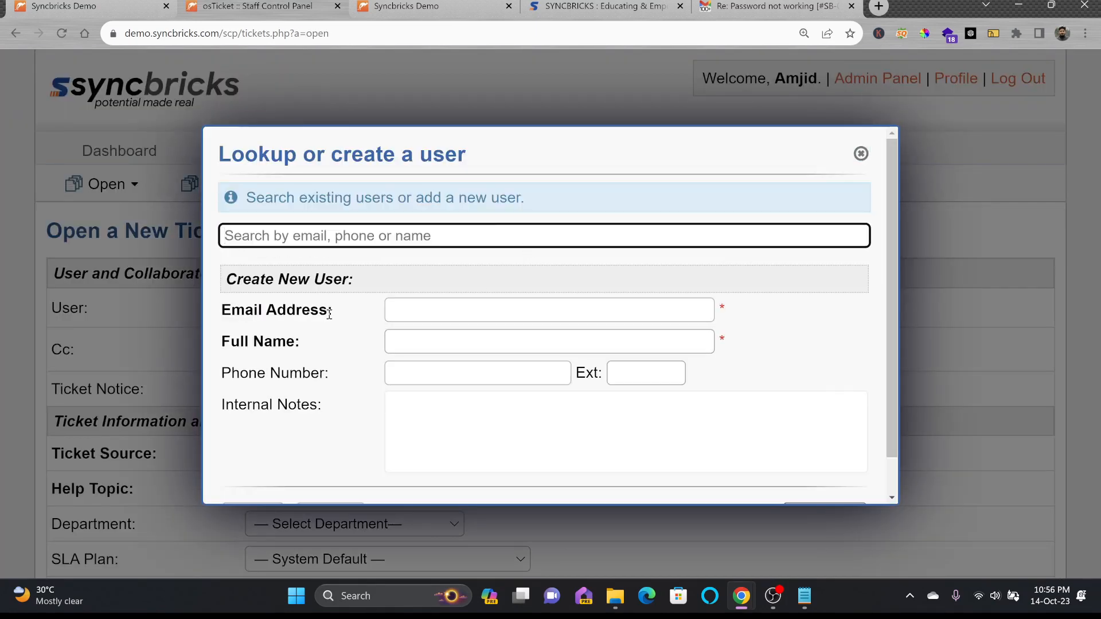
click(861, 153)
click(435, 309)
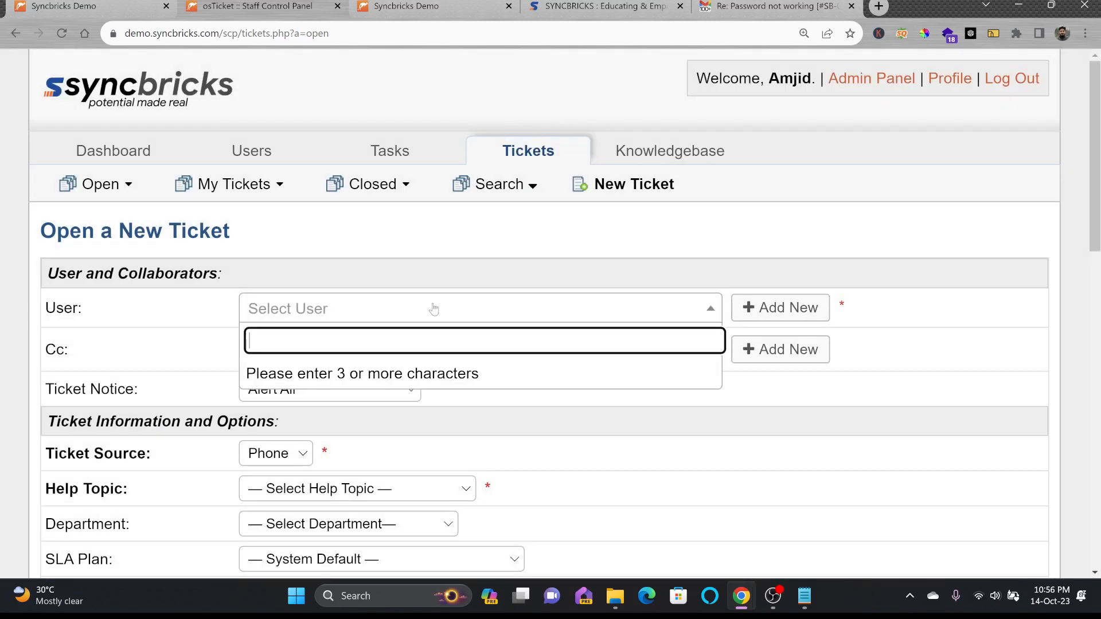
text(amjid)
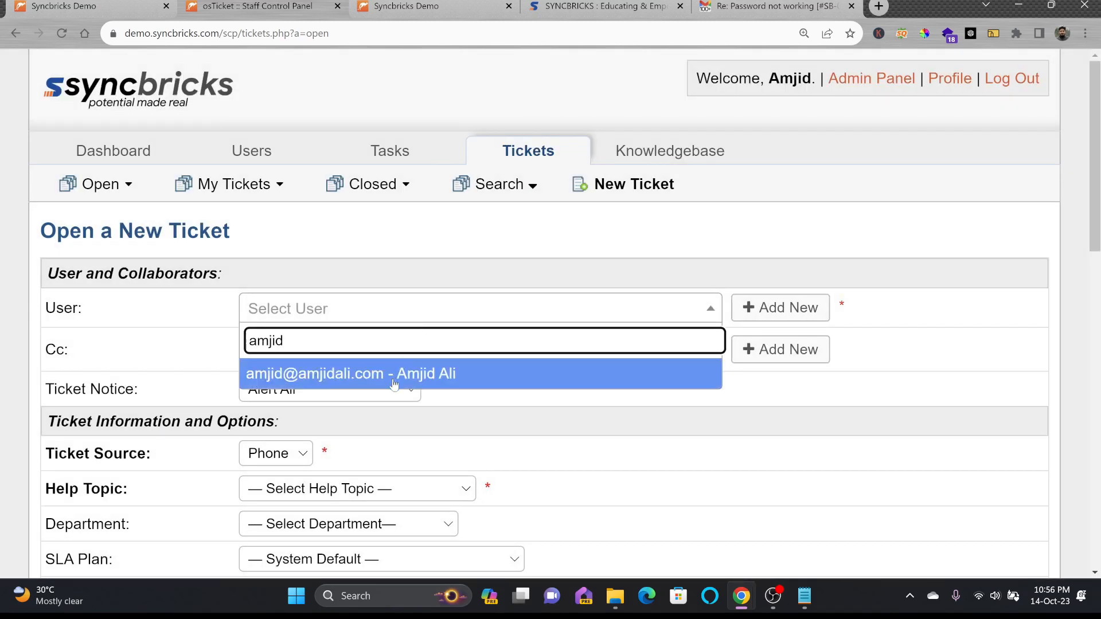
click(394, 382)
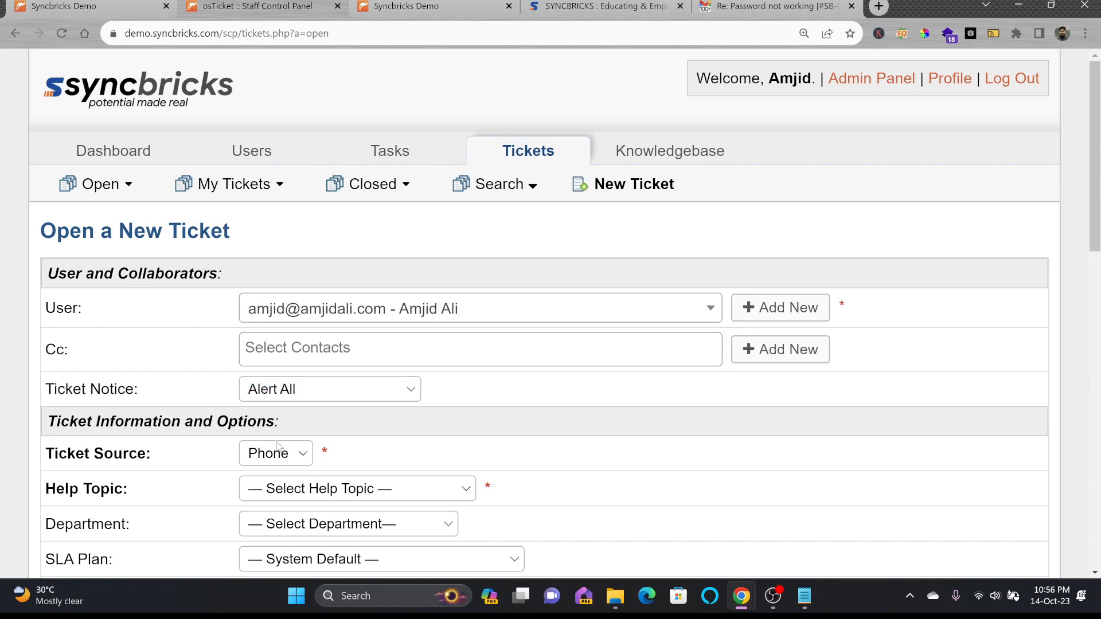
Set source Phone, help topic IT Support, department Support, due 17/10/2023, and assign an agent
scroll(281, 447, down, 3)
click(275, 239)
click(269, 258)
click(302, 275)
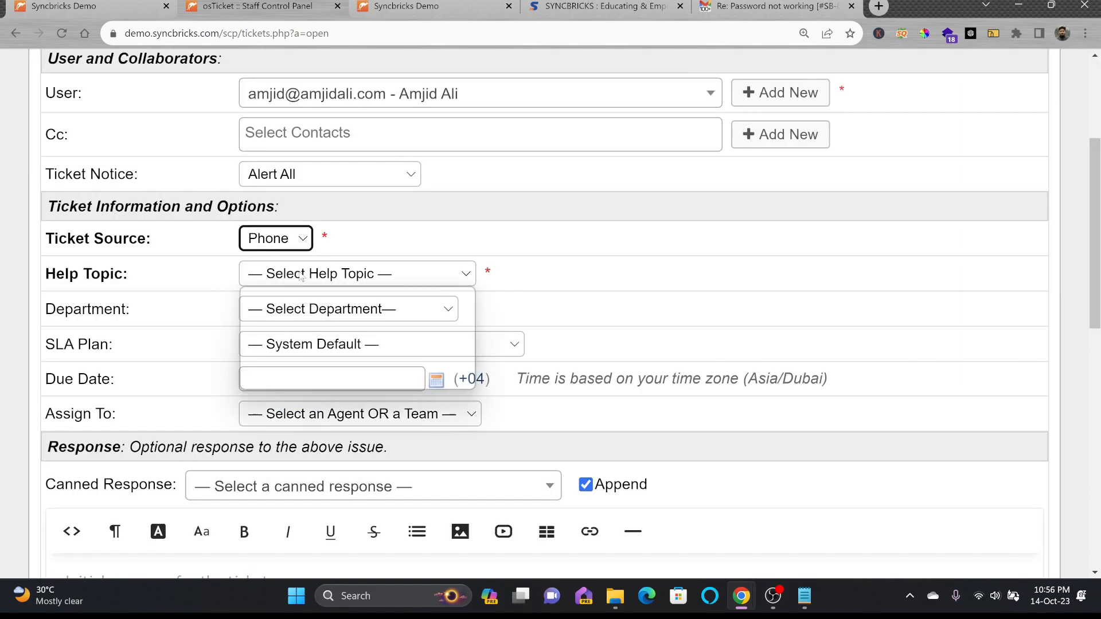
click(297, 345)
click(315, 316)
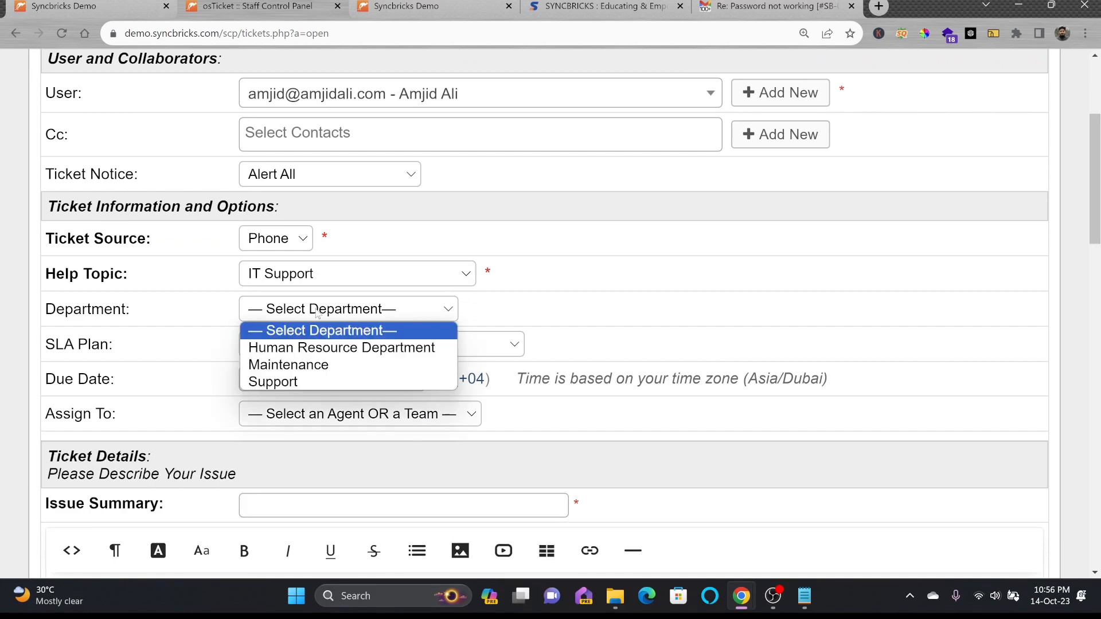
click(273, 381)
click(332, 381)
click(350, 76)
click(366, 364)
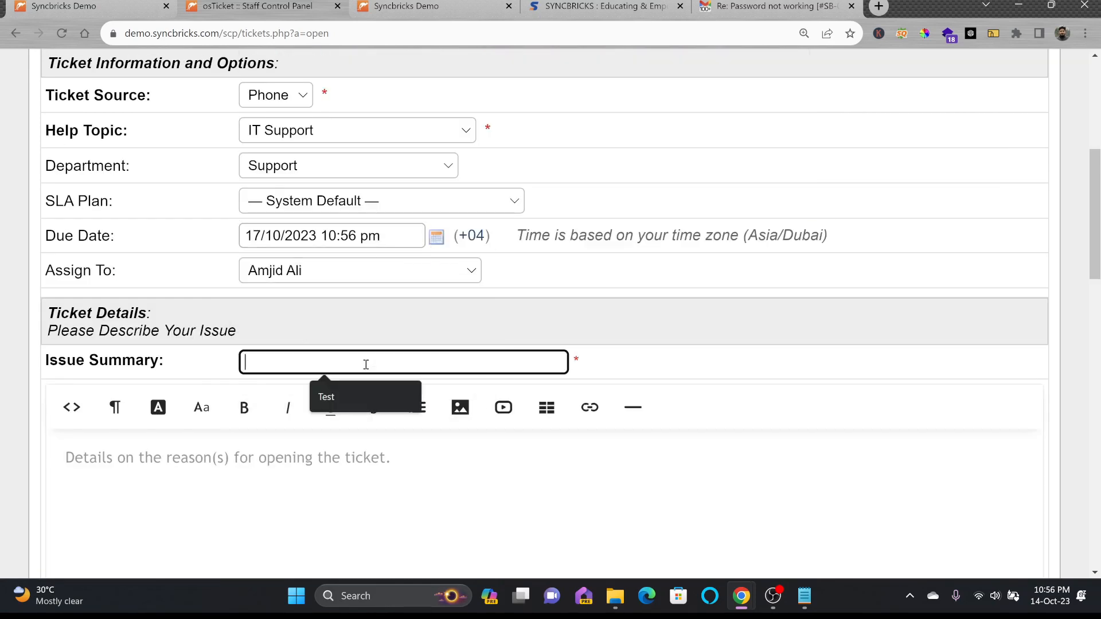
Enter summary 'ERP Login doesn't work' with details 'I am unable to login to the ERP System' and submit
text(ERP Login doesn't wor)
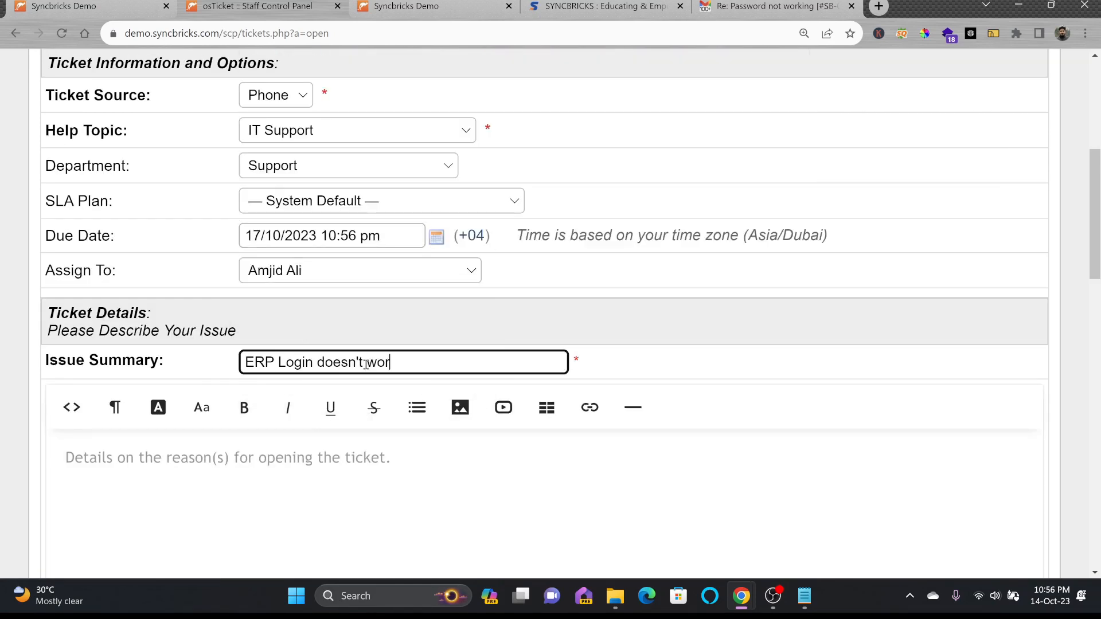
text(k)
click(69, 458)
text(Please check and re)
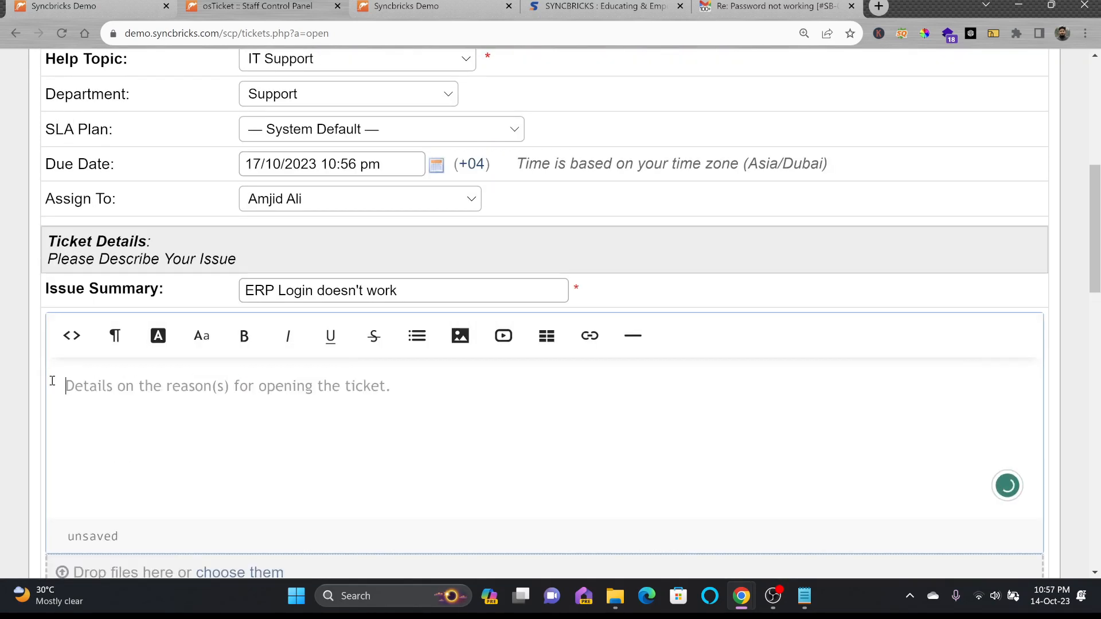
text(I am unable to login to the ERP System)
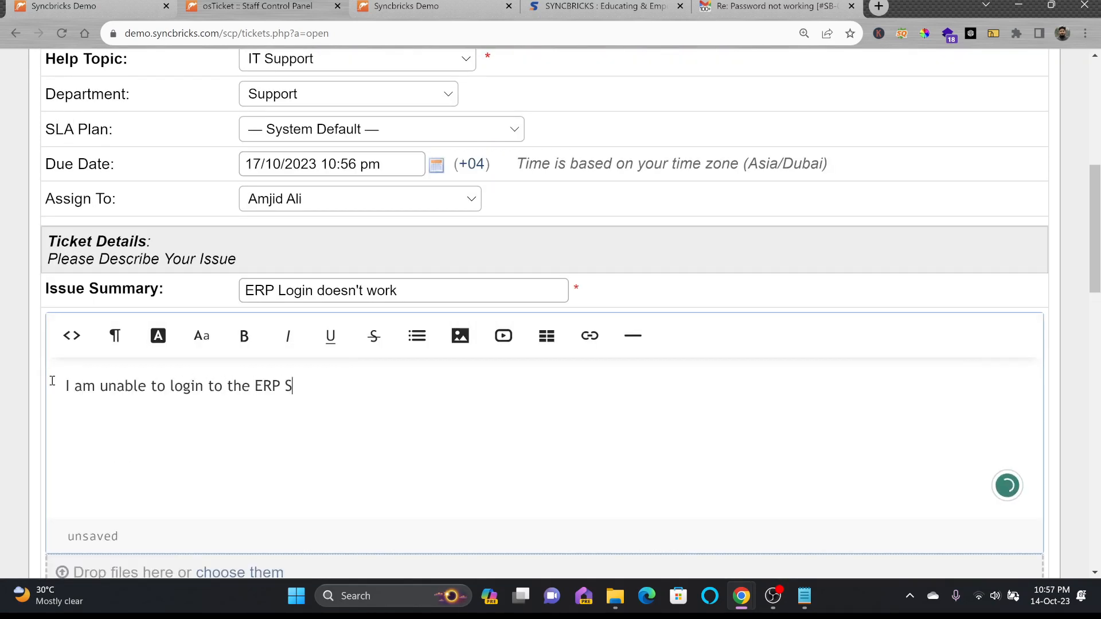
drag(55, 383, 359, 398)
scroll(359, 398, down, 15)
click(462, 451)
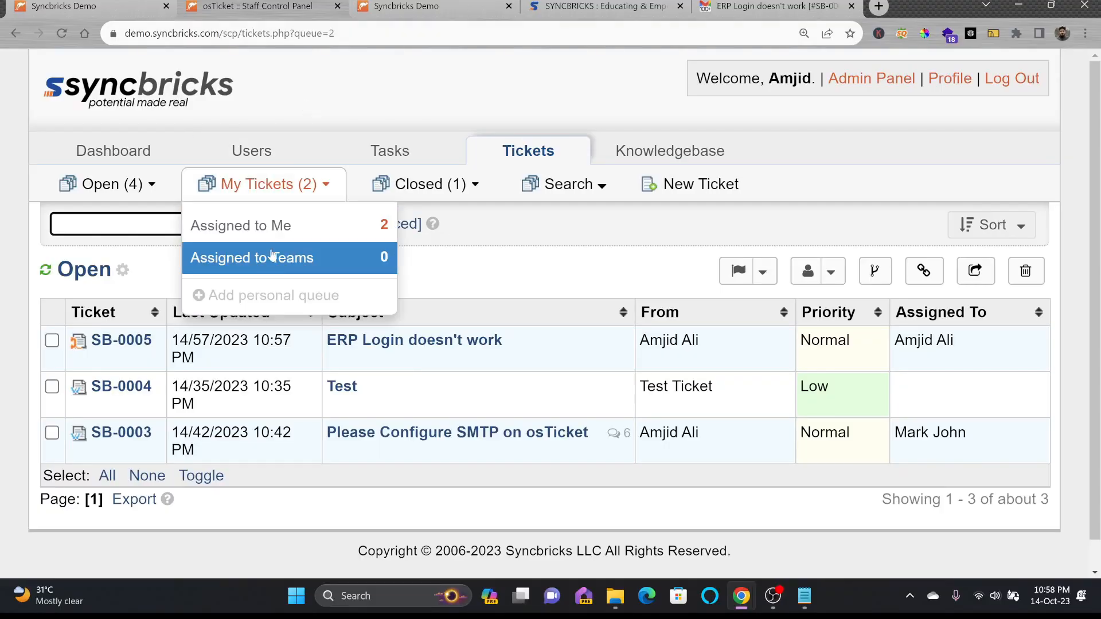
Open the newly created ticket SB-0005 and scroll through it
click(133, 339)
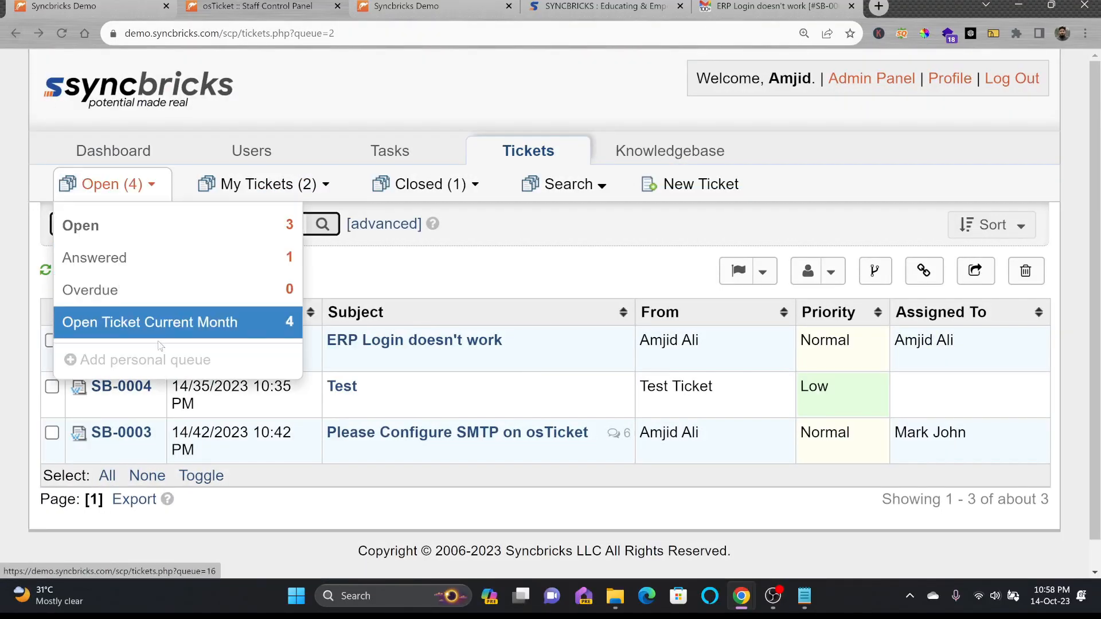
mouse_move(106, 342)
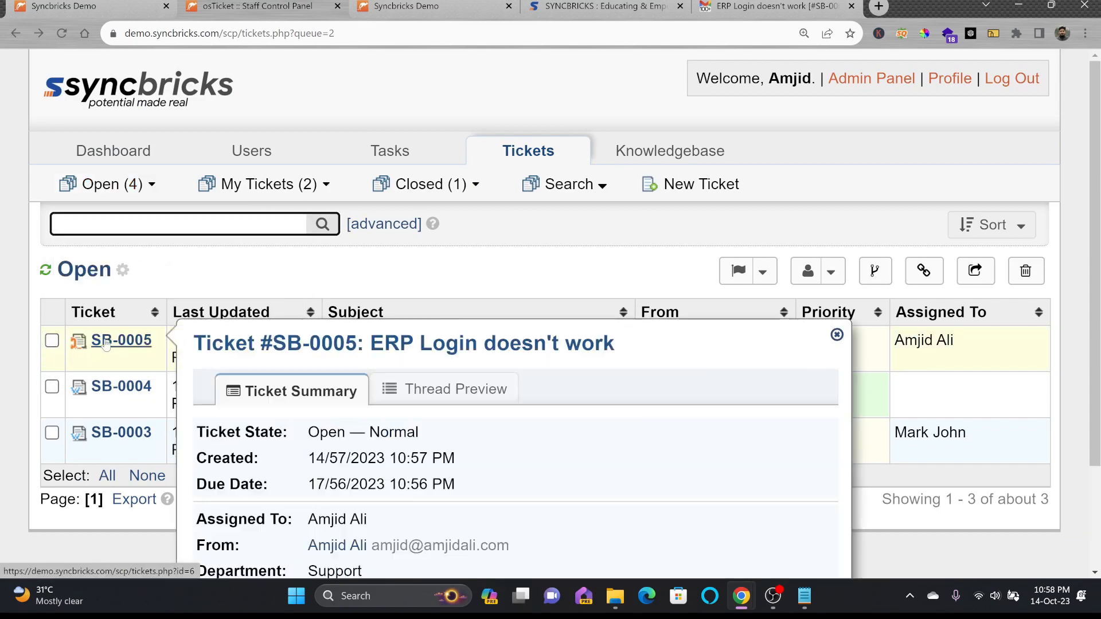
scroll(384, 182, down, 3)
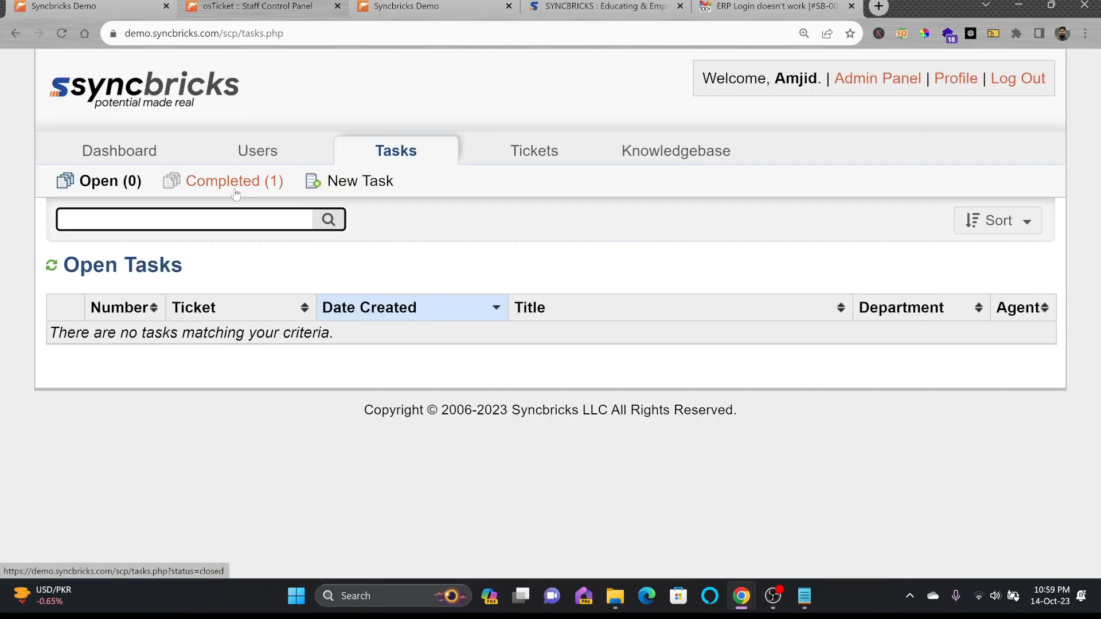
Show the Completed (1) tasks list and preview its linked ticket SB-0001
click(245, 189)
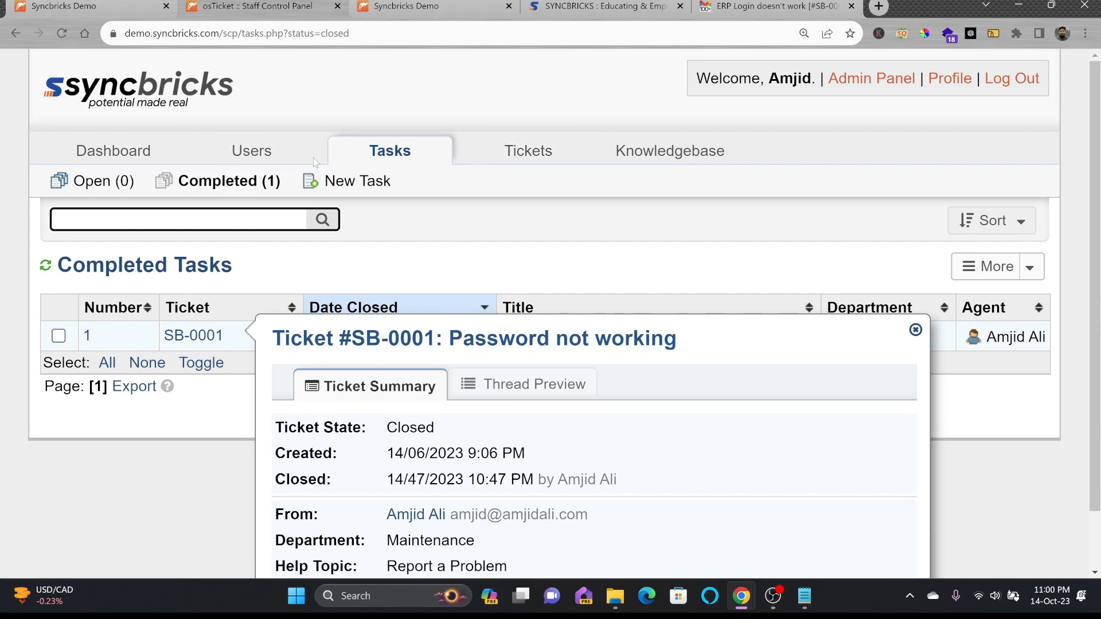
mouse_move(207, 158)
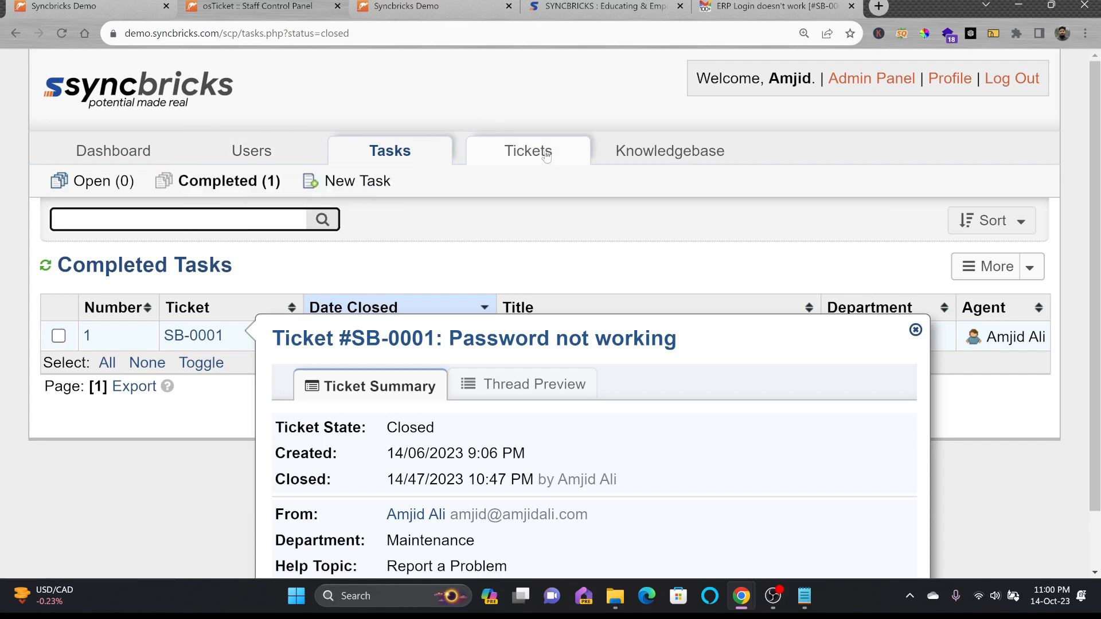
mouse_move(665, 167)
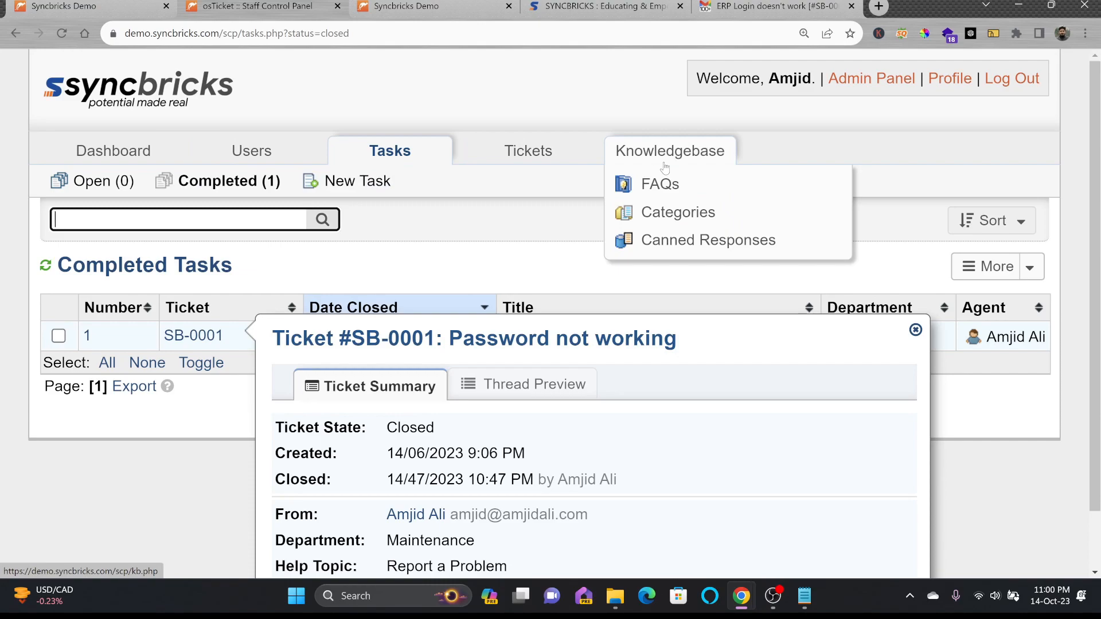